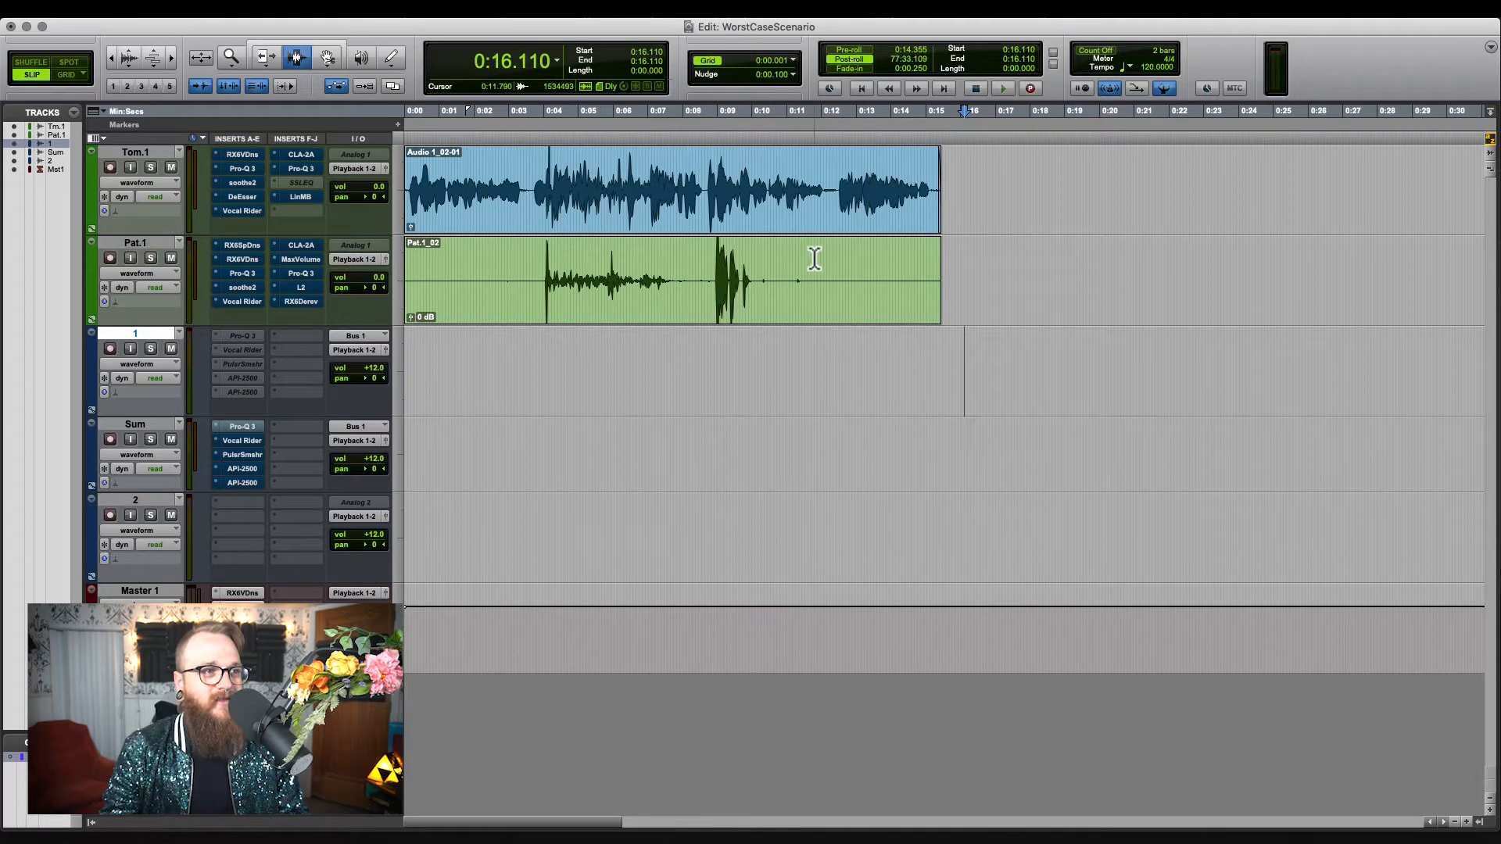
# - Mark the sounding passages on the green clip and on the blue clip of the two uppermost voice tracks
pyautogui.moveTo(524, 290); pyautogui.dragTo(632, 293)
pyautogui.keyDown('shift'); pyautogui.click(715, 288); pyautogui.keyUp('shift')
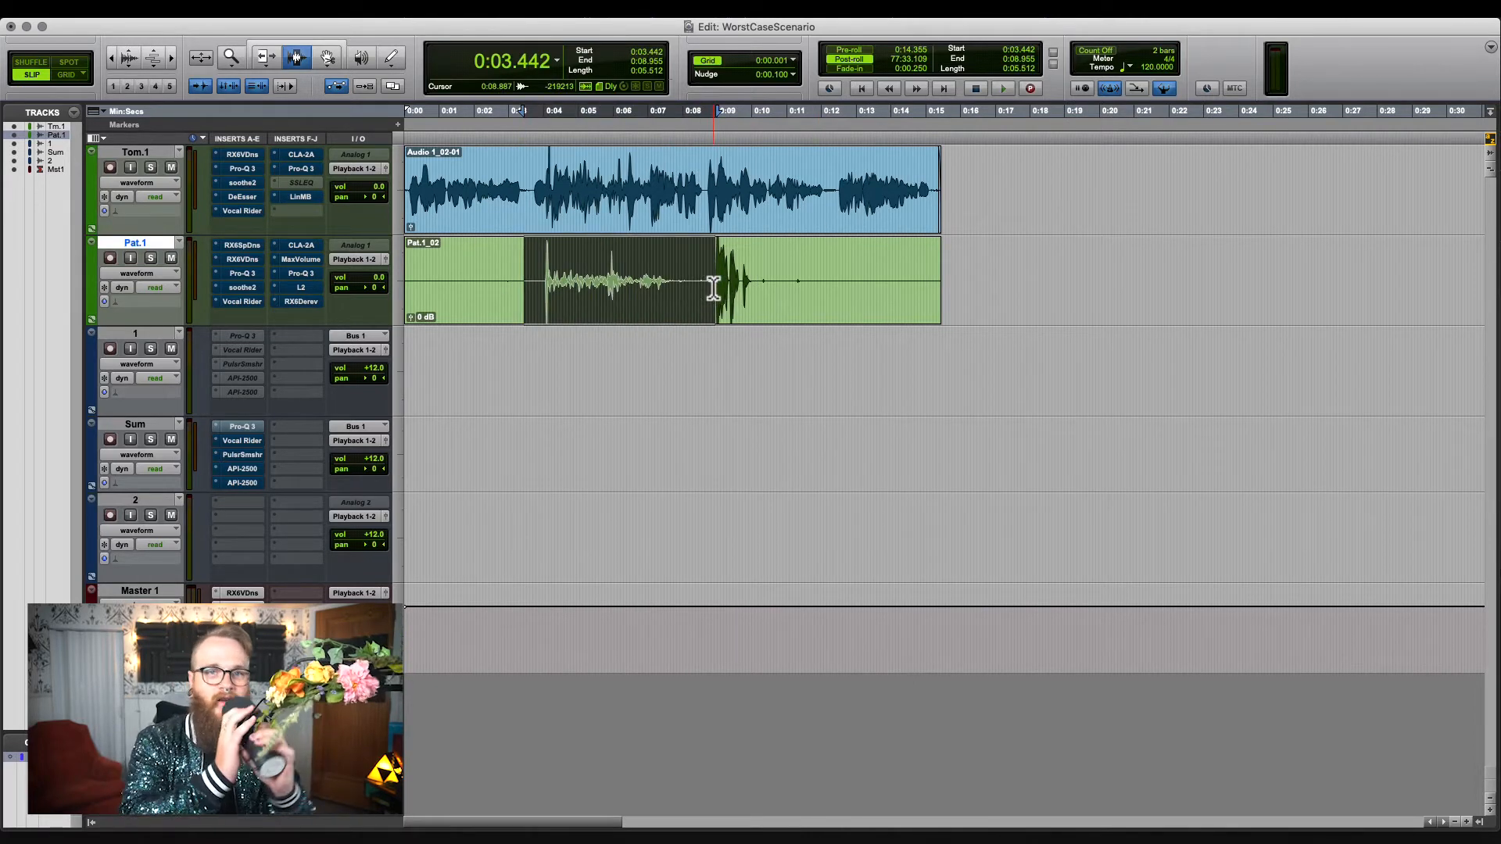
pyautogui.moveTo(700, 292); pyautogui.dragTo(777, 287)
pyautogui.click(774, 283)
pyautogui.moveTo(663, 200); pyautogui.dragTo(628, 188)
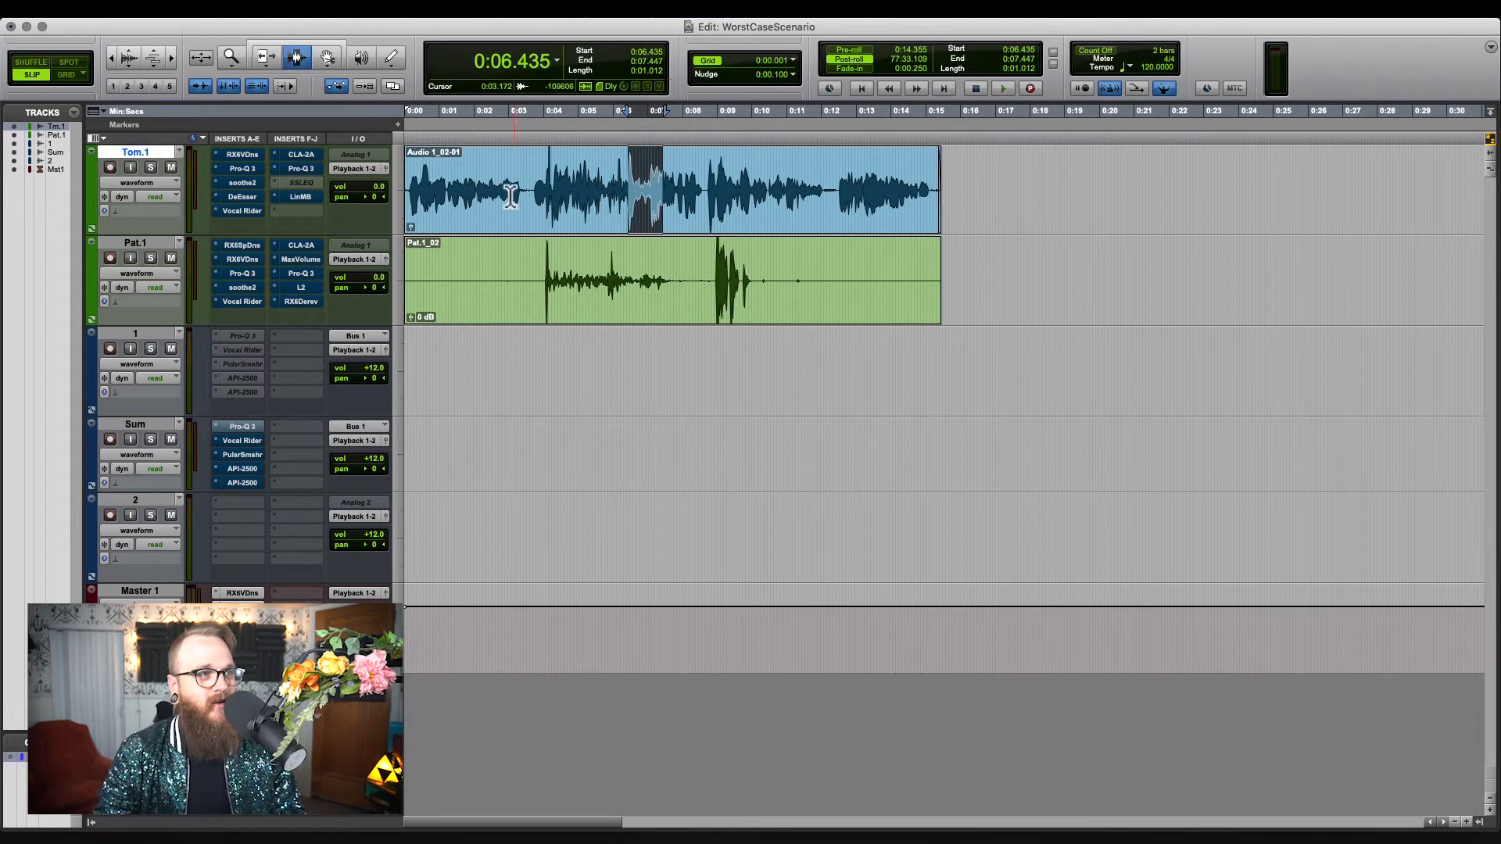
pyautogui.moveTo(433, 195); pyautogui.dragTo(941, 188)
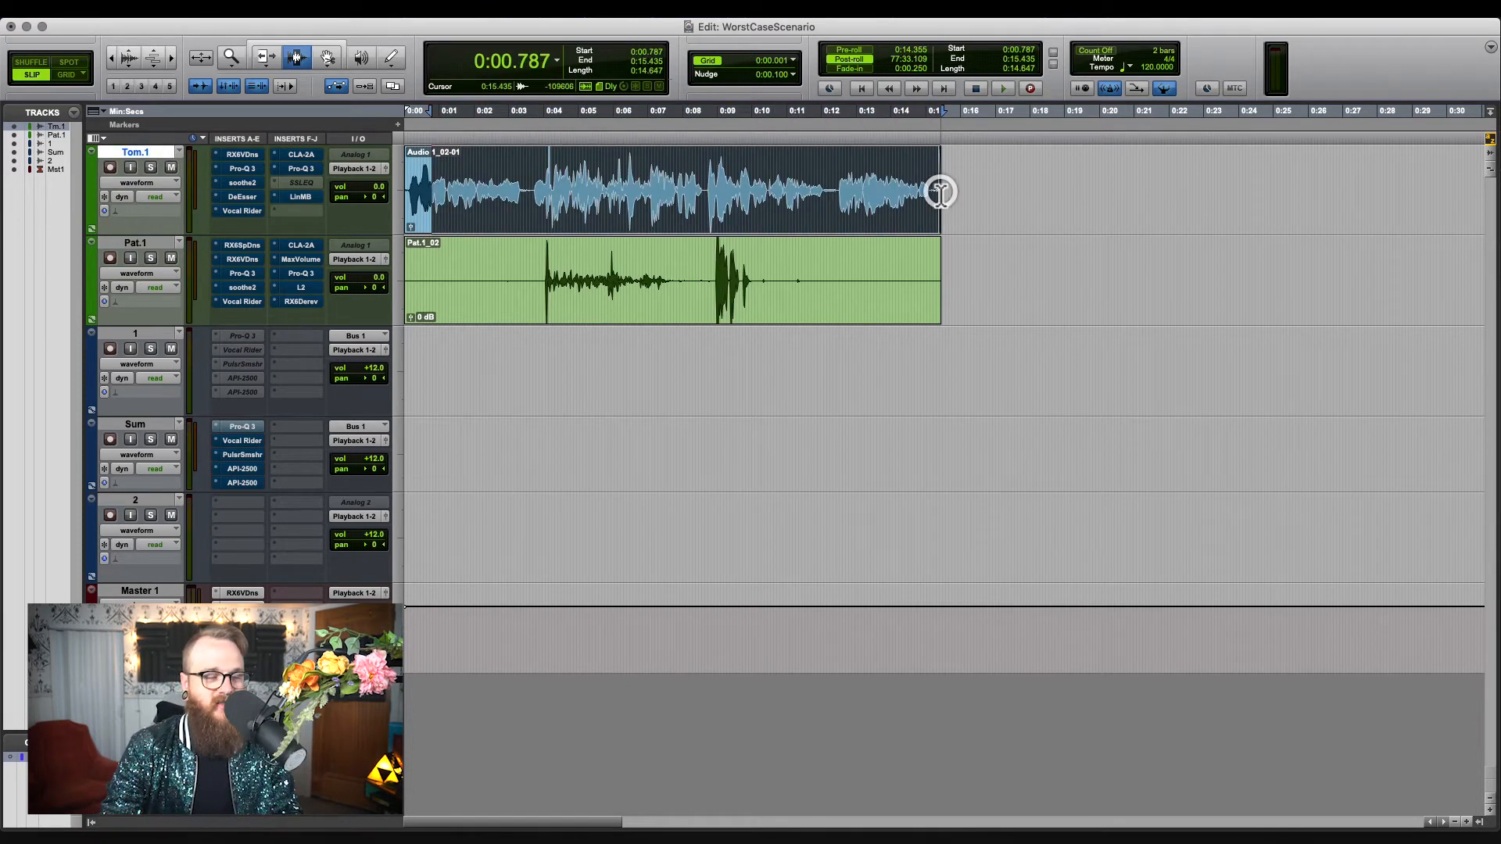
pyautogui.click(955, 227)
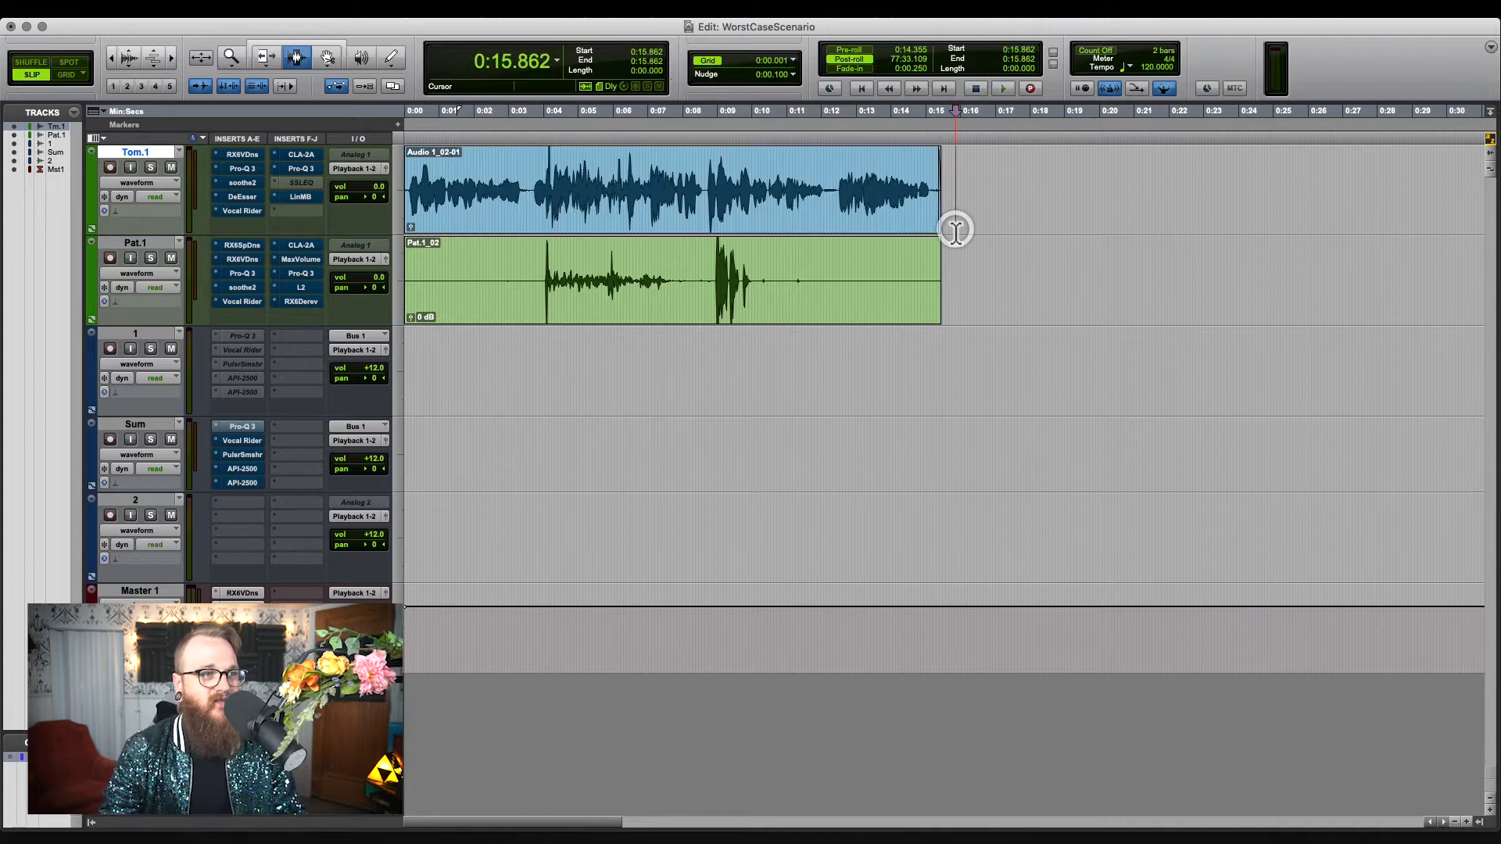
# - Play the two voice tracks from 0:08.752 to hear the burst in the green clip
pyautogui.click(708, 270)
pyautogui.press('space')
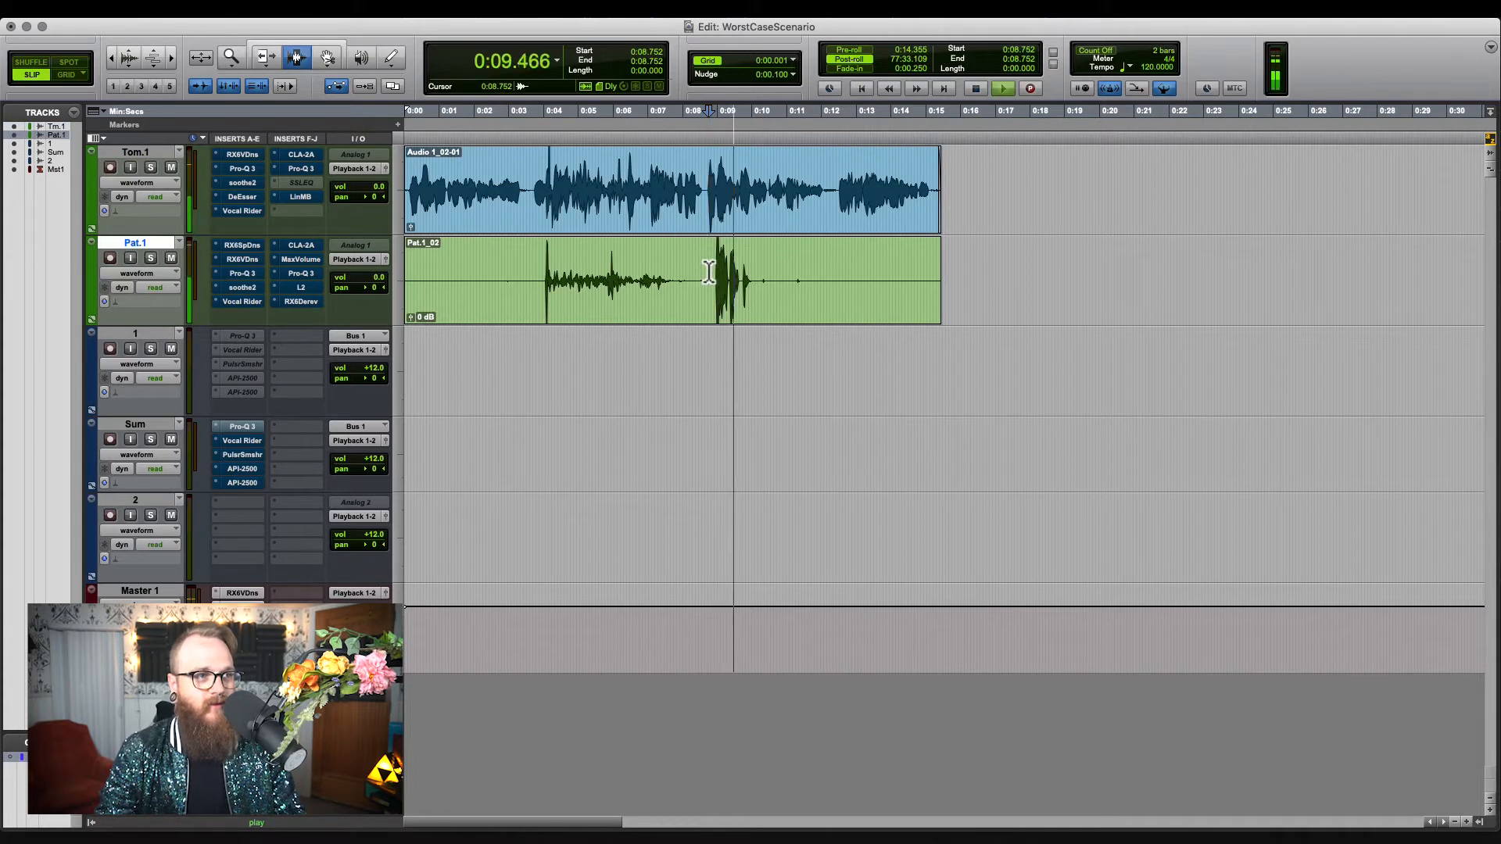
pyautogui.press('space')
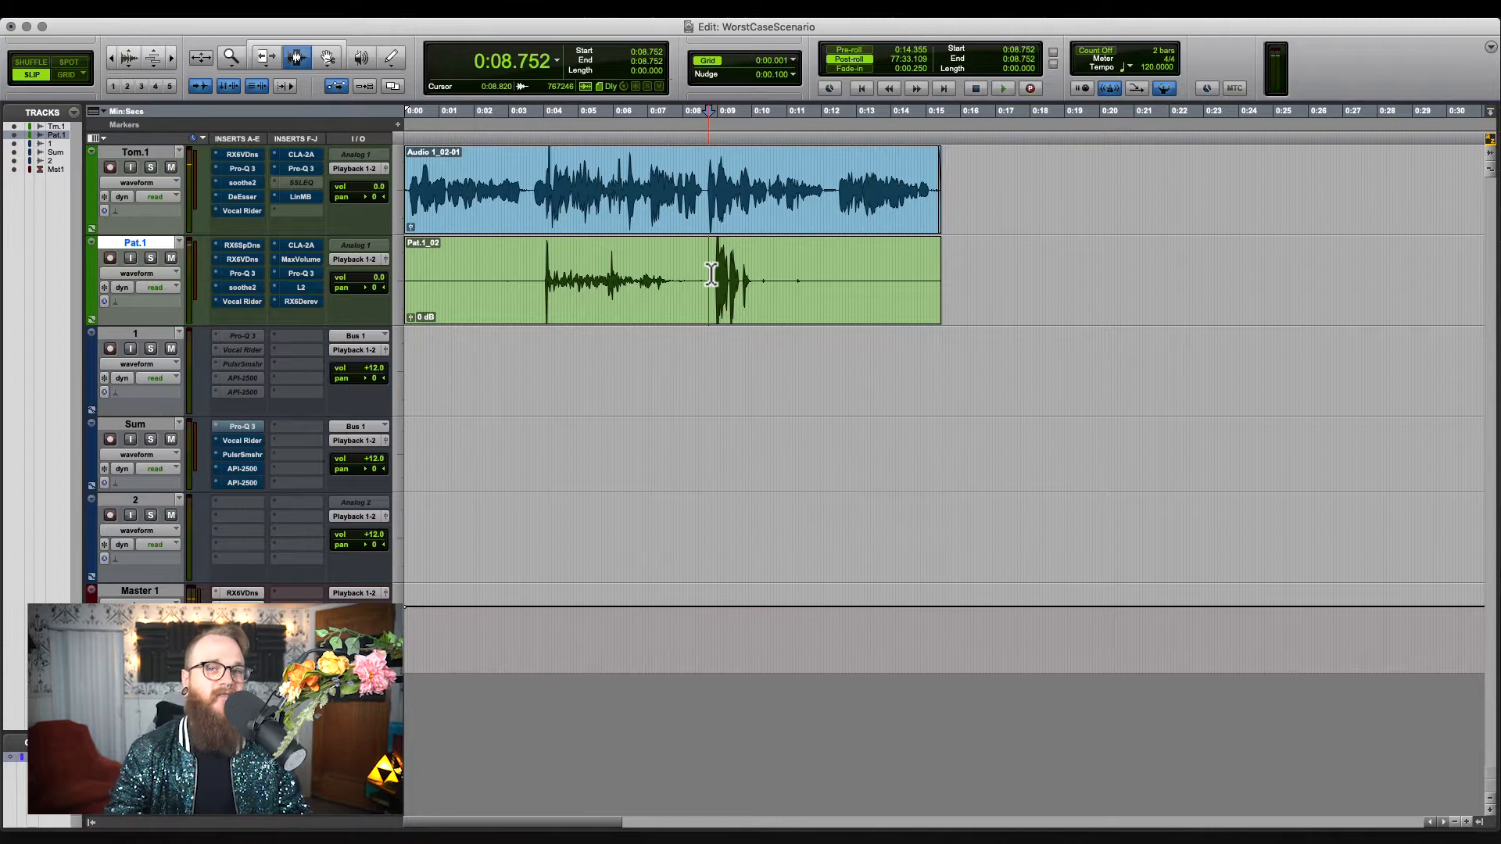
# - Delete the green clip from the second voice track, leaving the blue clip in the first
pyautogui.click(997, 289)
pyautogui.hotkey('shift', 'Return')
pyautogui.press('Delete')
pyautogui.click(630, 277)
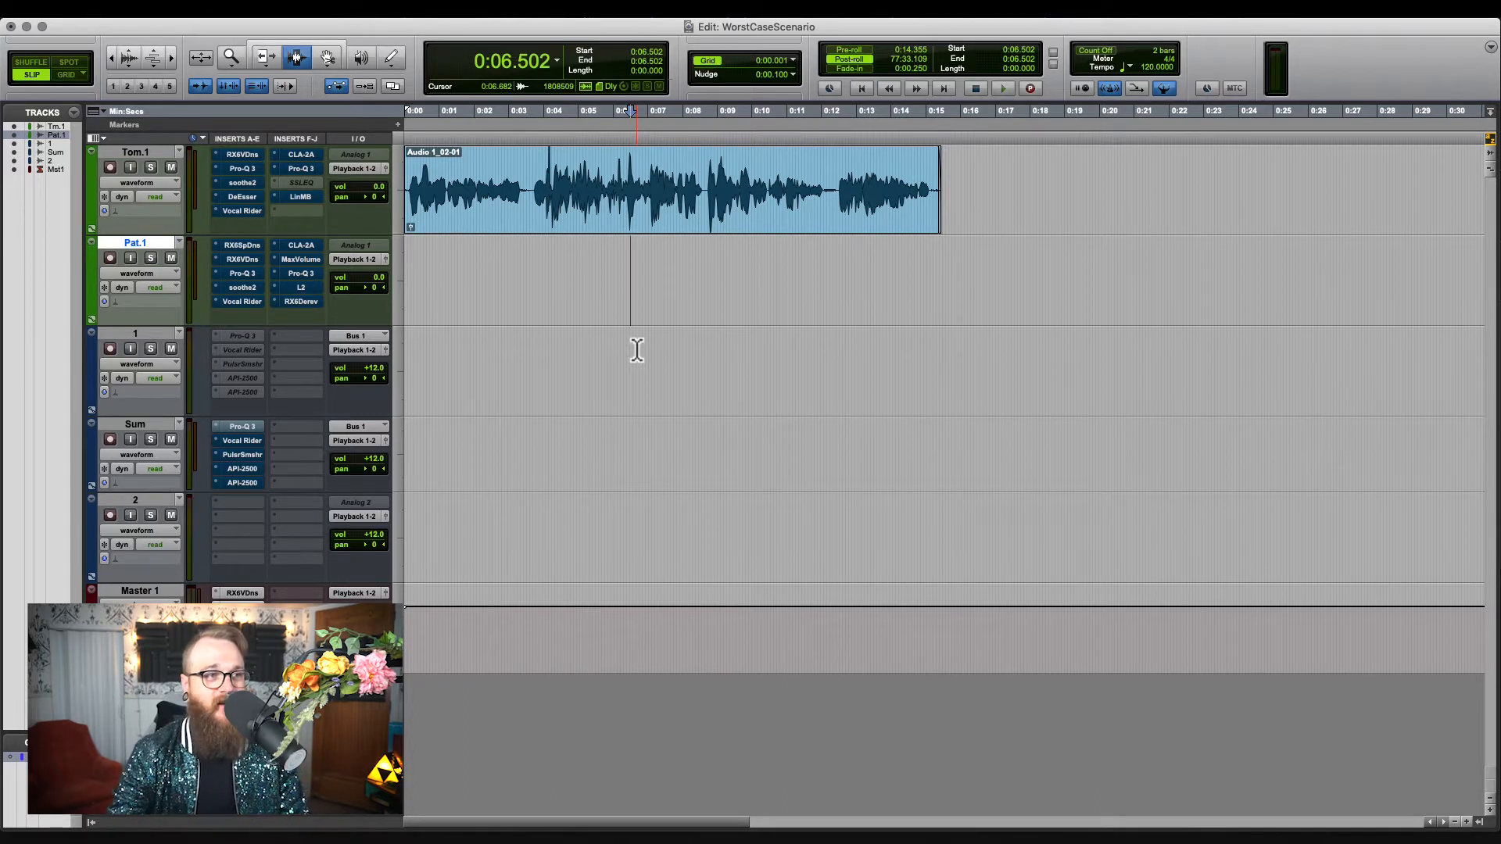
# - Examine the waveform of the Sum_04 clip on track 1, comparing its beginning with its tail
pyautogui.click(569, 383)
pyautogui.press('r')
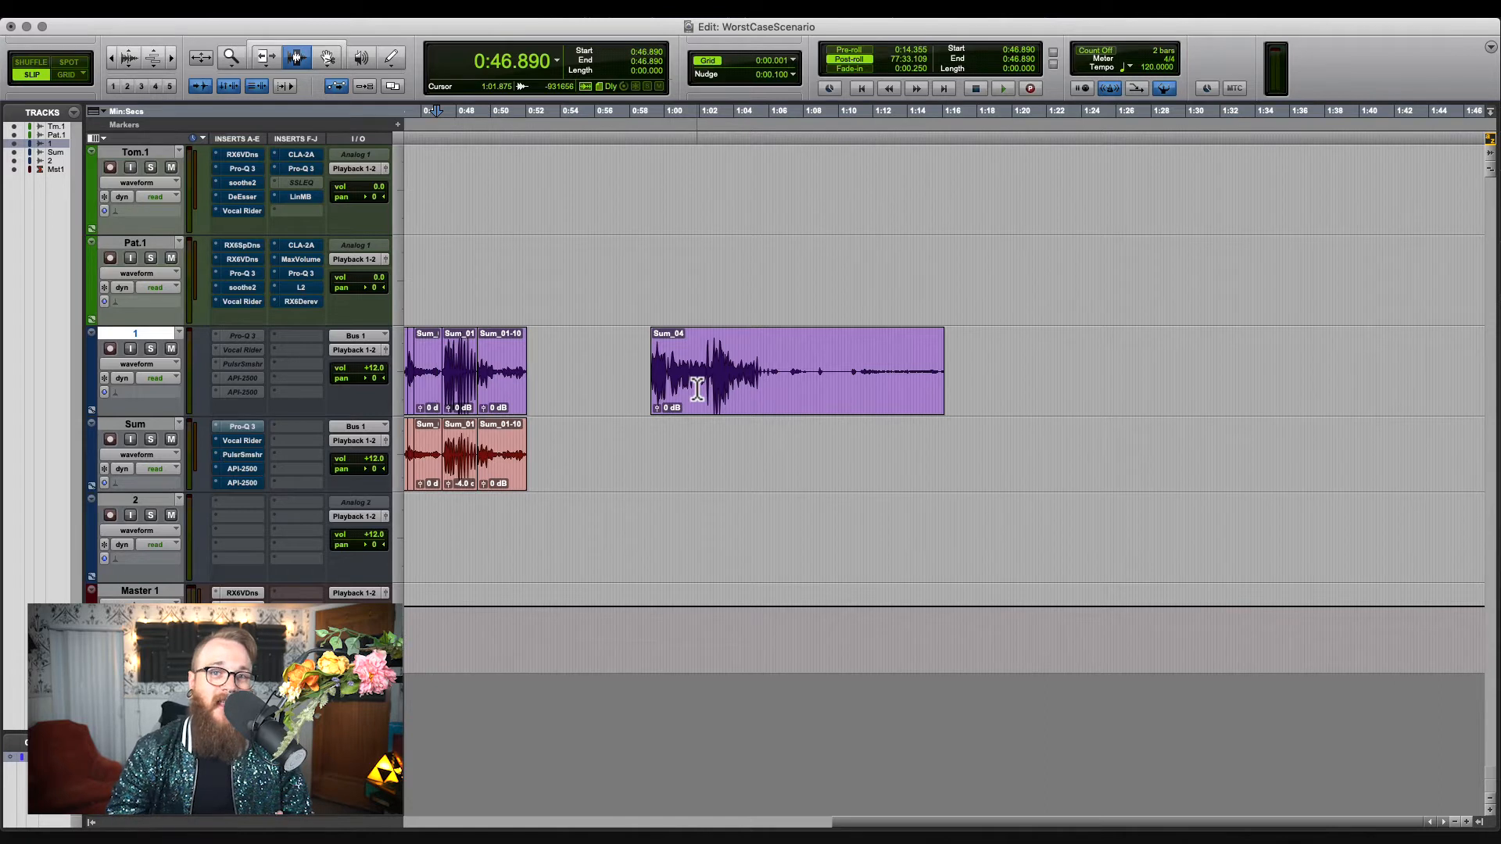
pyautogui.click(738, 393)
pyautogui.press('super+bracketright')
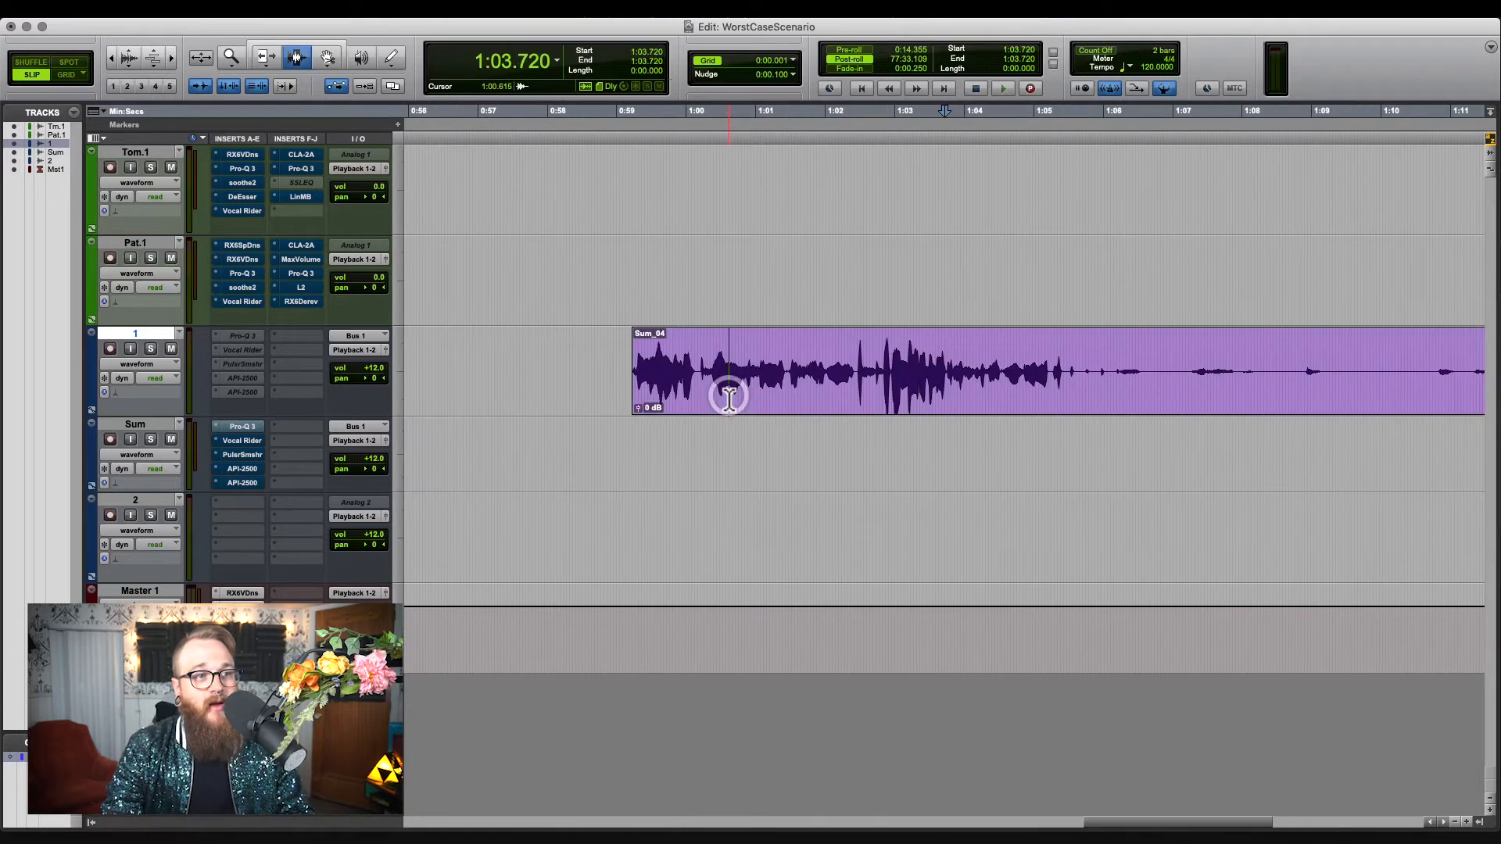
pyautogui.moveTo(712, 366); pyautogui.dragTo(763, 365)
pyautogui.press('super+bracketleft')
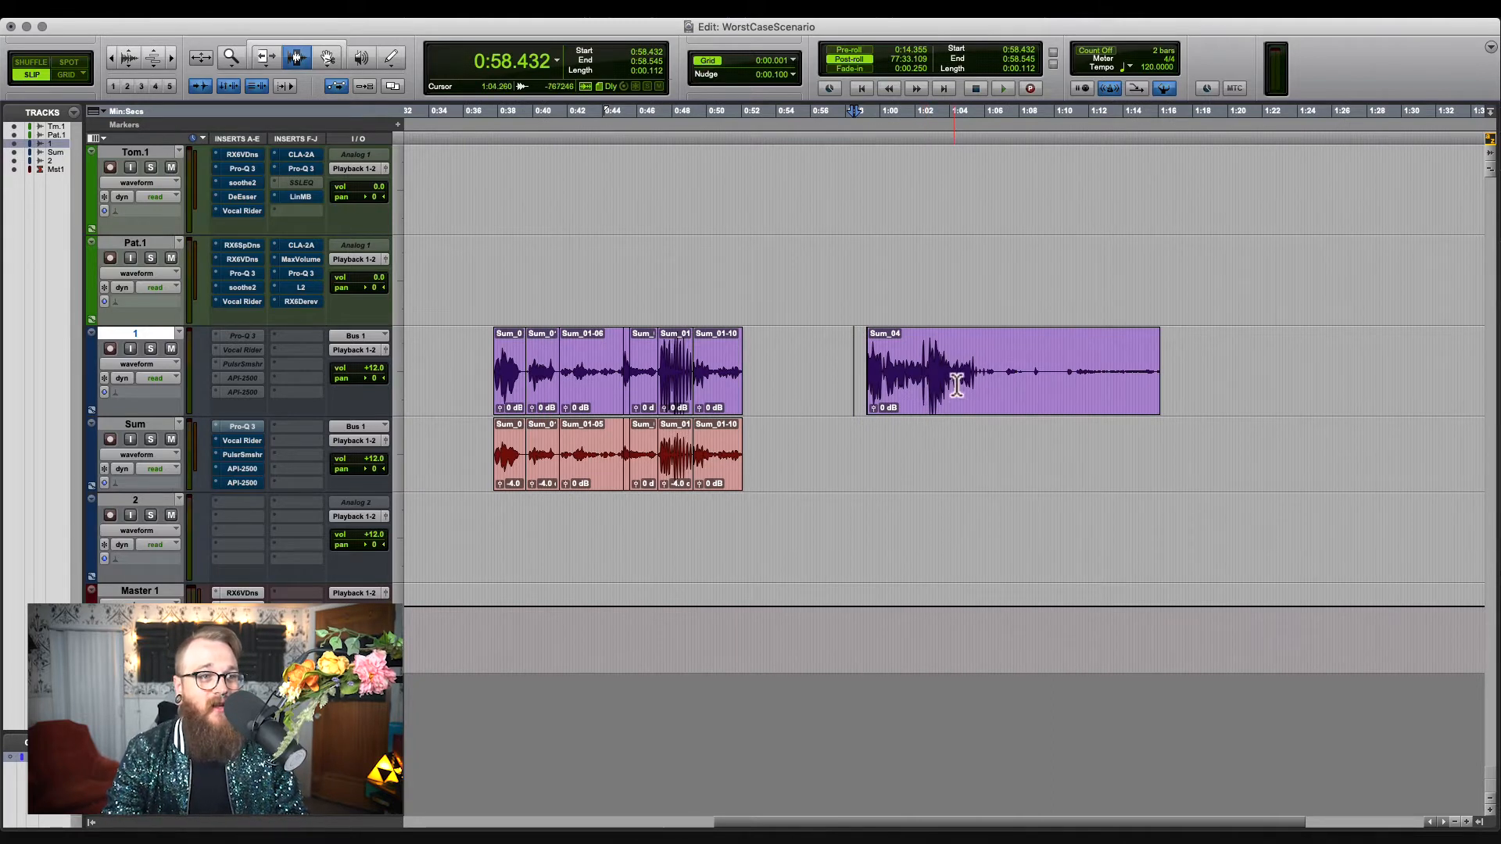
pyautogui.click(983, 365)
pyautogui.moveTo(873, 368); pyautogui.dragTo(1159, 382)
pyautogui.click(1002, 379)
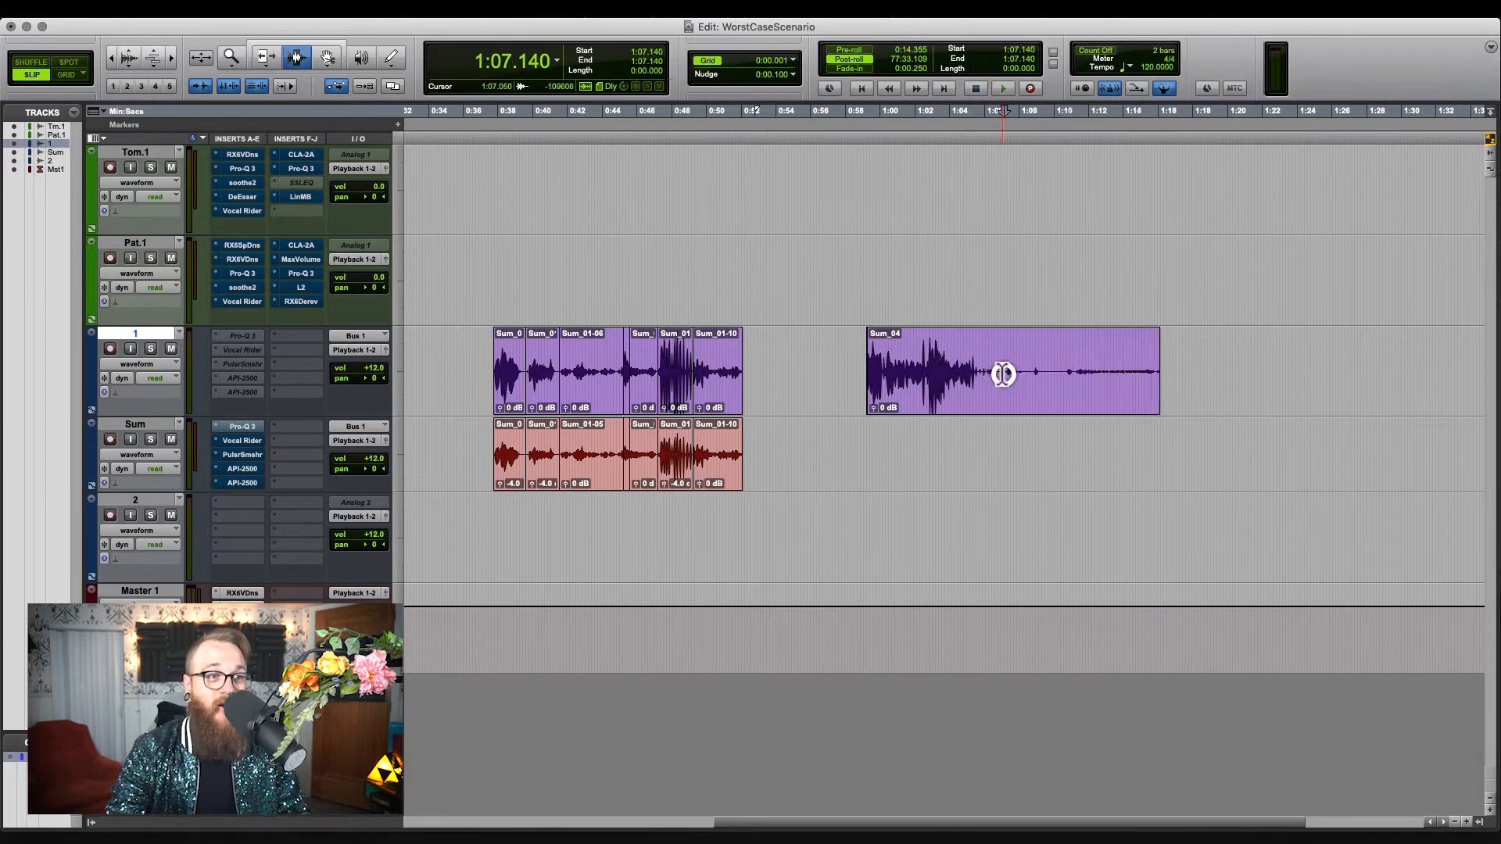
# - Play the Sum_04 clip on track 1 from 1:03.000 through the transition into its quiet part
pyautogui.press('super+bracketright')
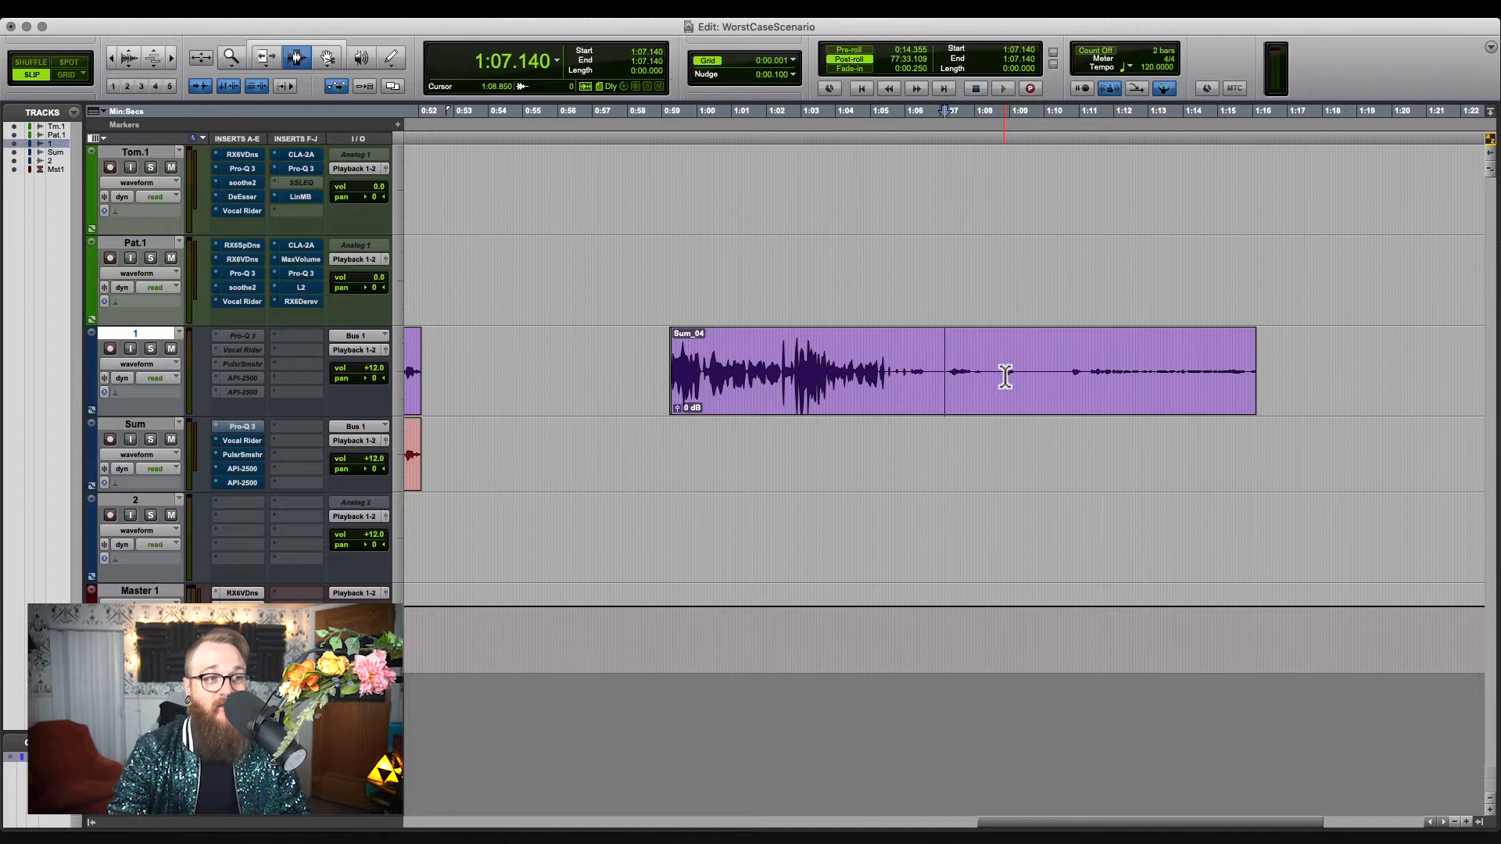
pyautogui.click(800, 361)
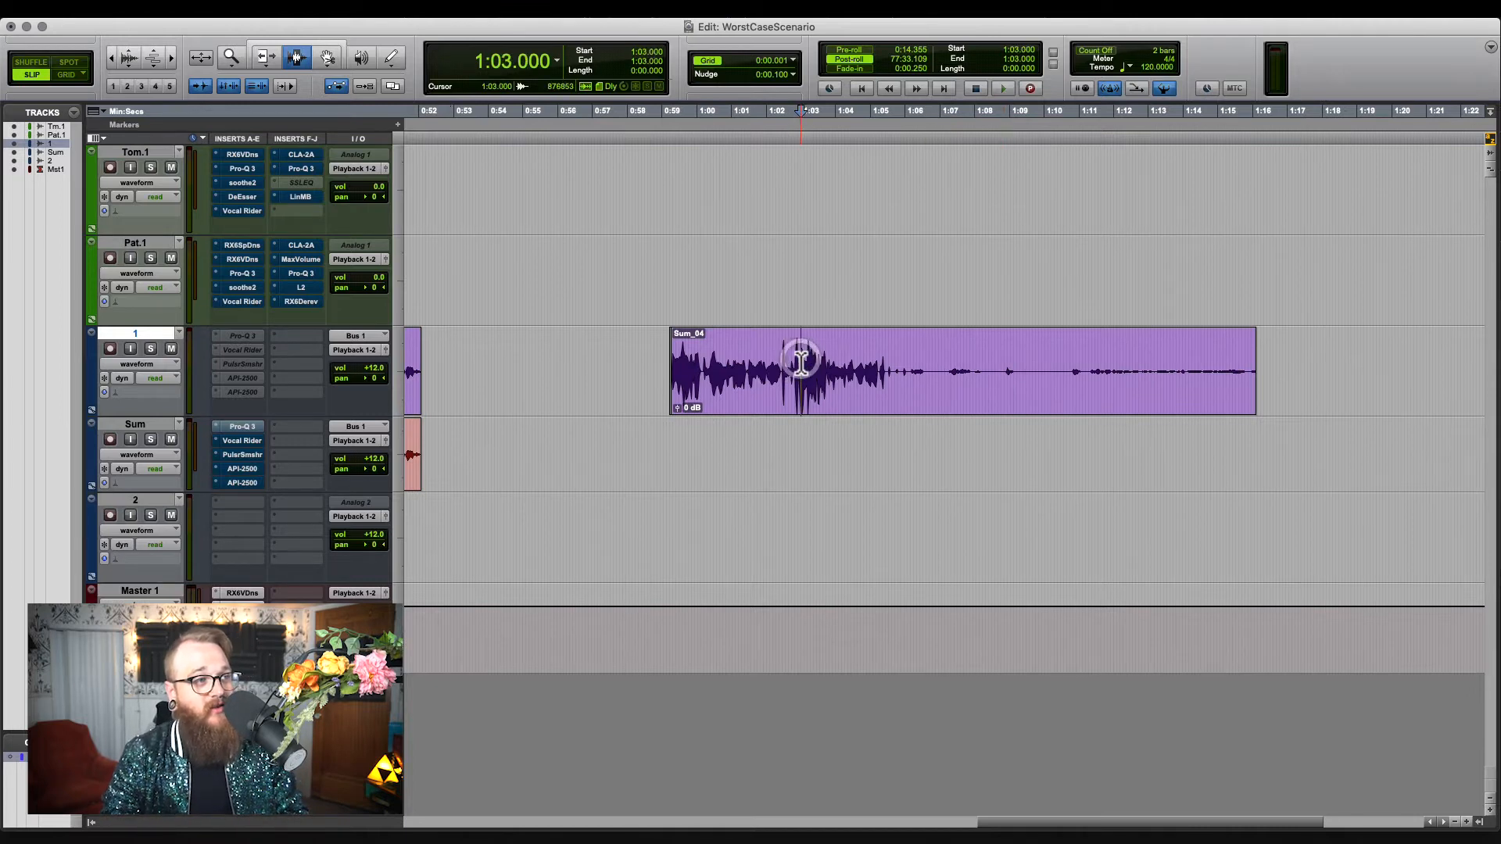
pyautogui.press('space')
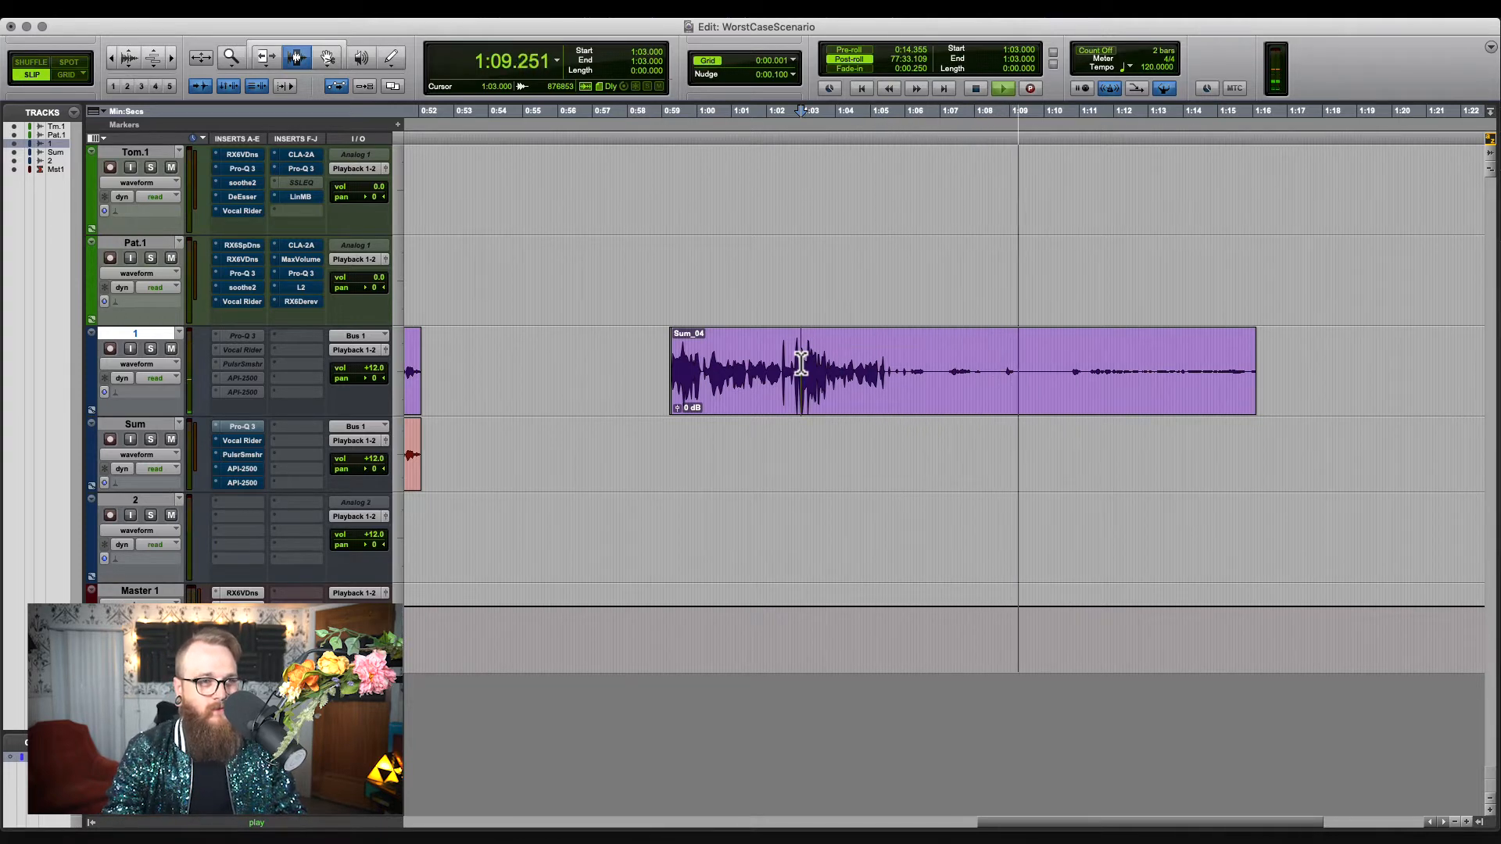
pyautogui.press('space')
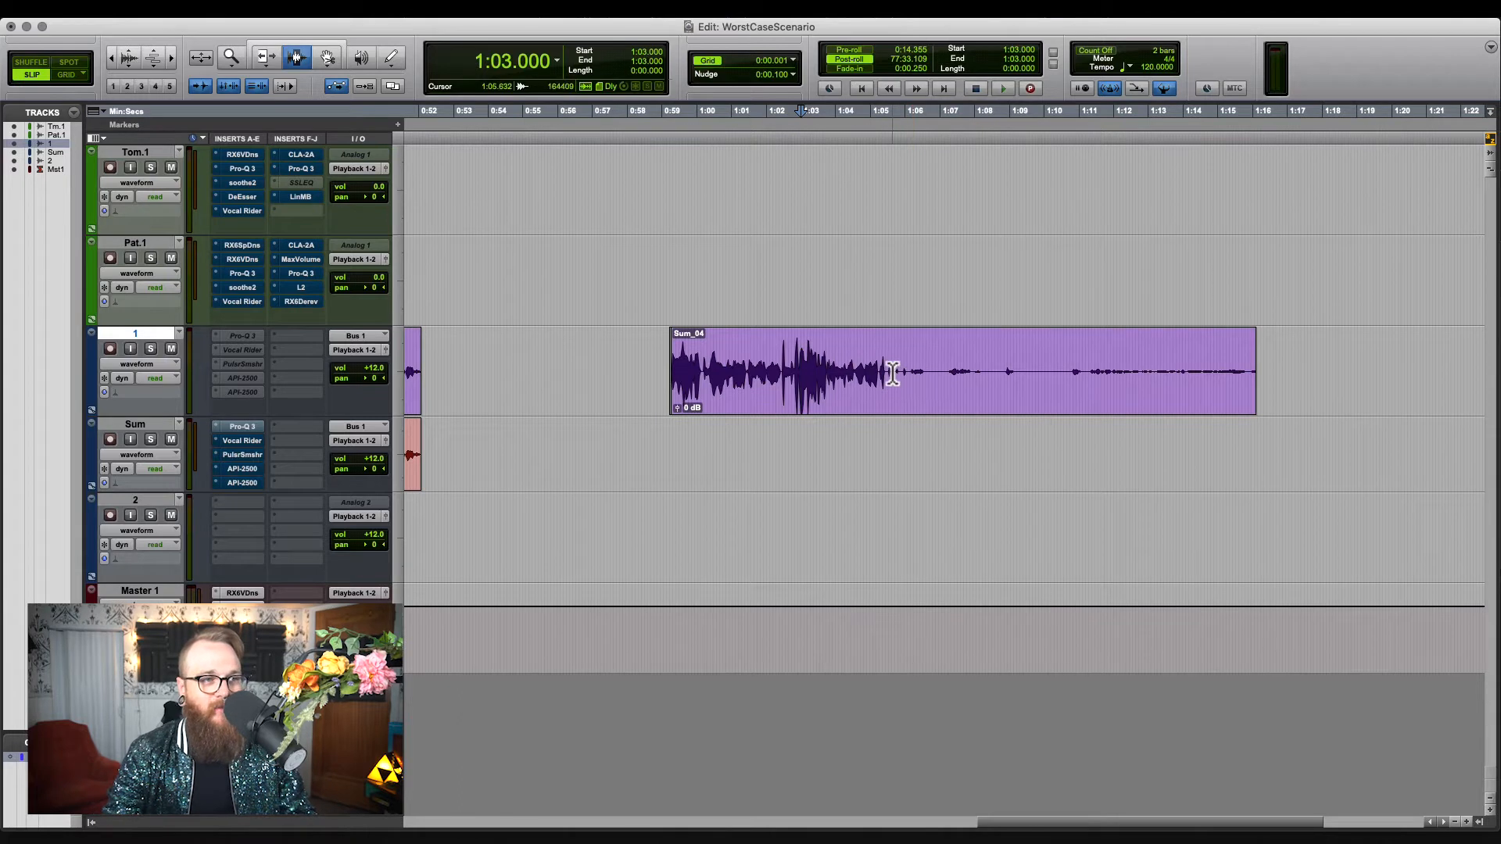
# - Split the Sum_04 clip at 1:06.150 and move its quiet second part onto the Sum track
pyautogui.moveTo(669, 383); pyautogui.dragTo(1222, 381)
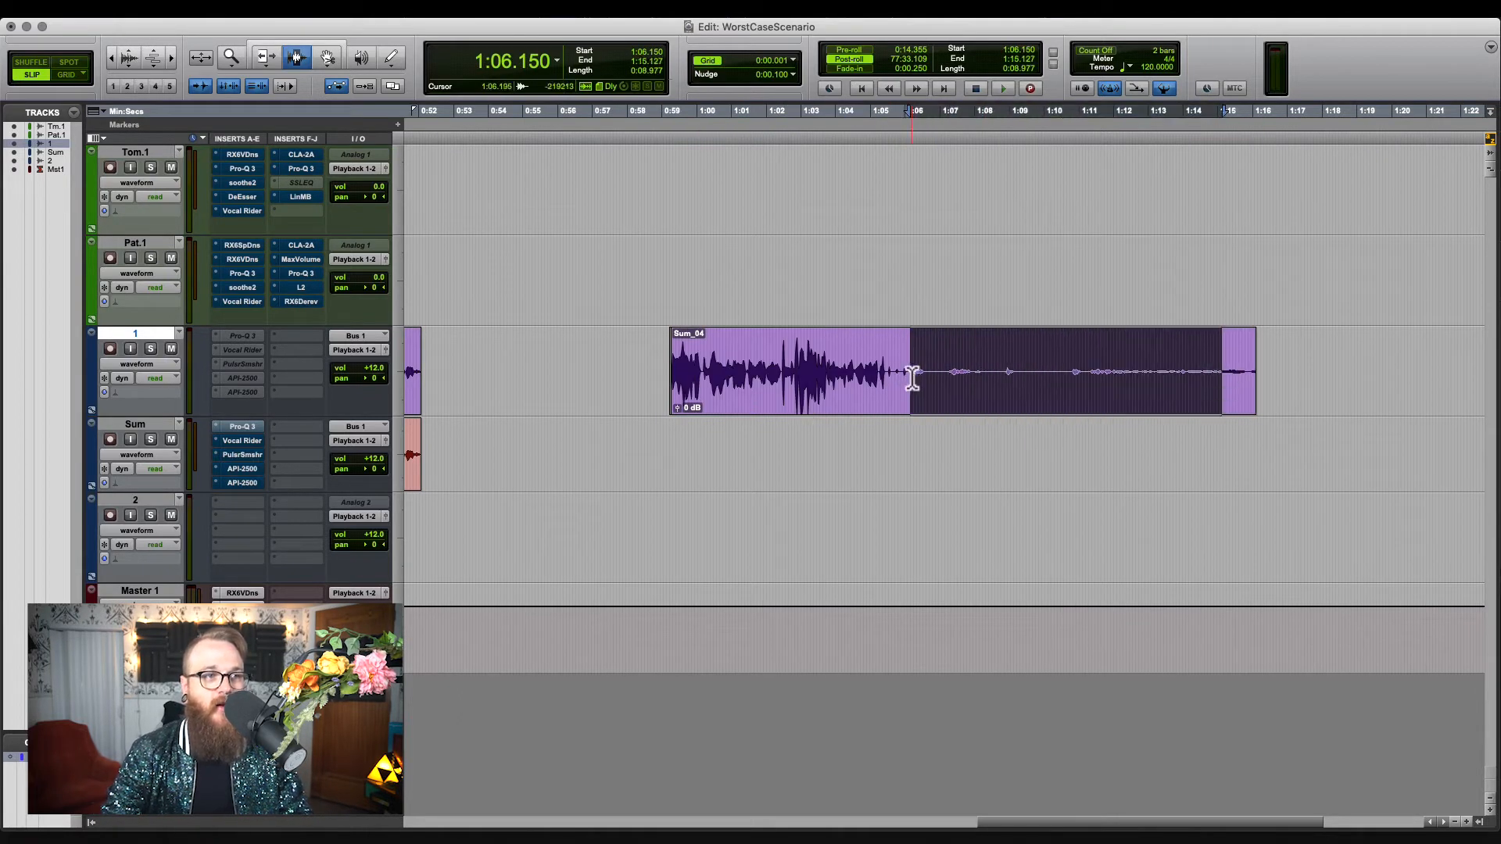
pyautogui.click(910, 378)
pyautogui.press('b')
pyautogui.press('F8')
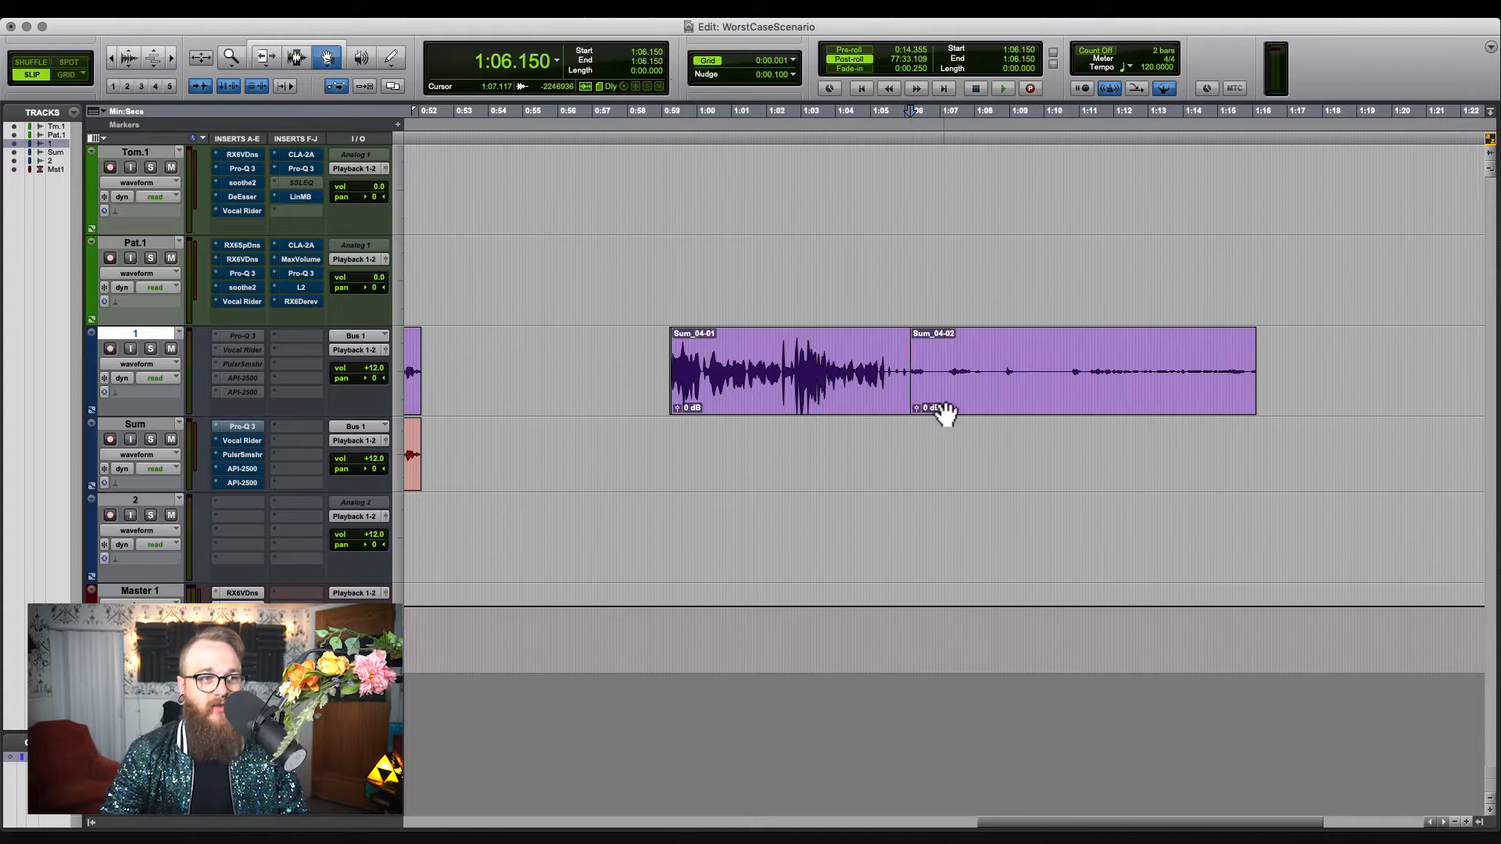
pyautogui.click(944, 406)
pyautogui.moveTo(944, 406); pyautogui.dragTo(943, 459)
pyautogui.press('F7')
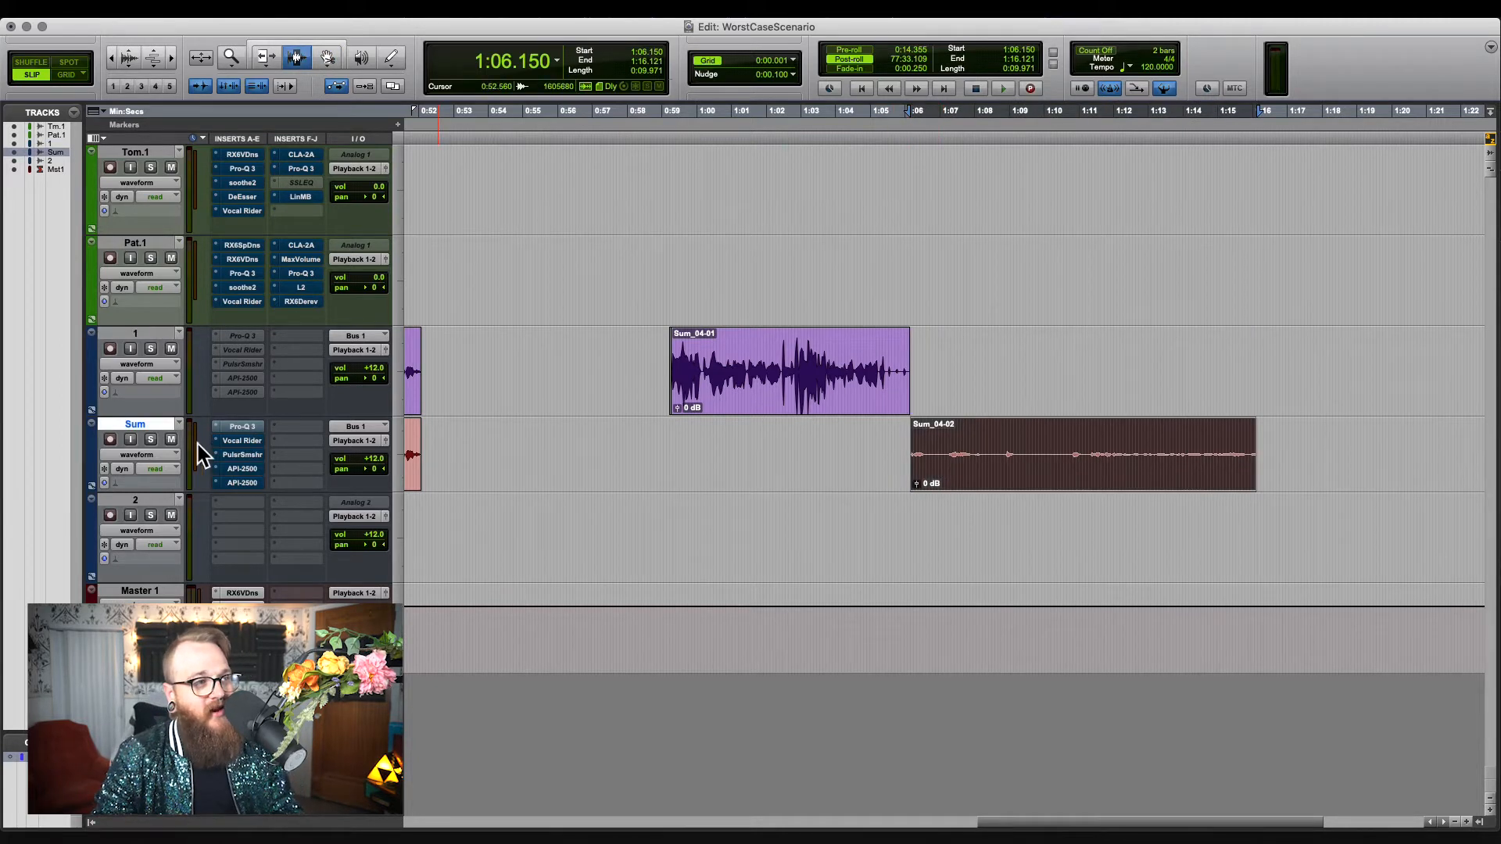
# - Move the quiet second part from the Sum track up to the second voice track
pyautogui.moveTo(987, 458); pyautogui.dragTo(990, 274)
pyautogui.click(814, 316)
pyautogui.press('F1')
# - Bypass the second voice track's inserts and balance playback volumes, with that track at +12.0 and track 1 at +8.7
pyautogui.click(158, 244)
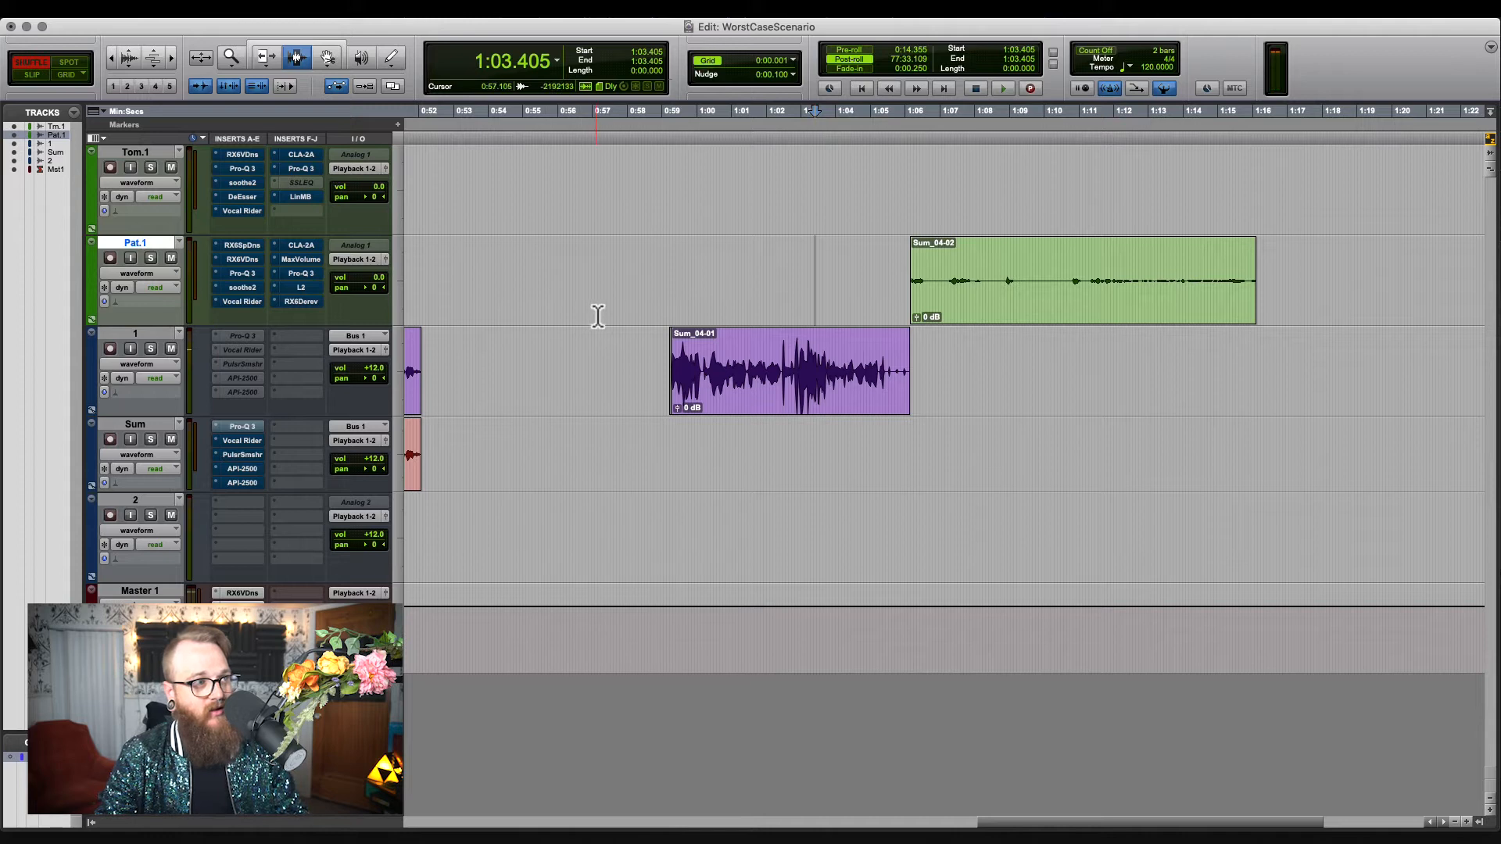
pyautogui.click(891, 319)
pyautogui.press('space')
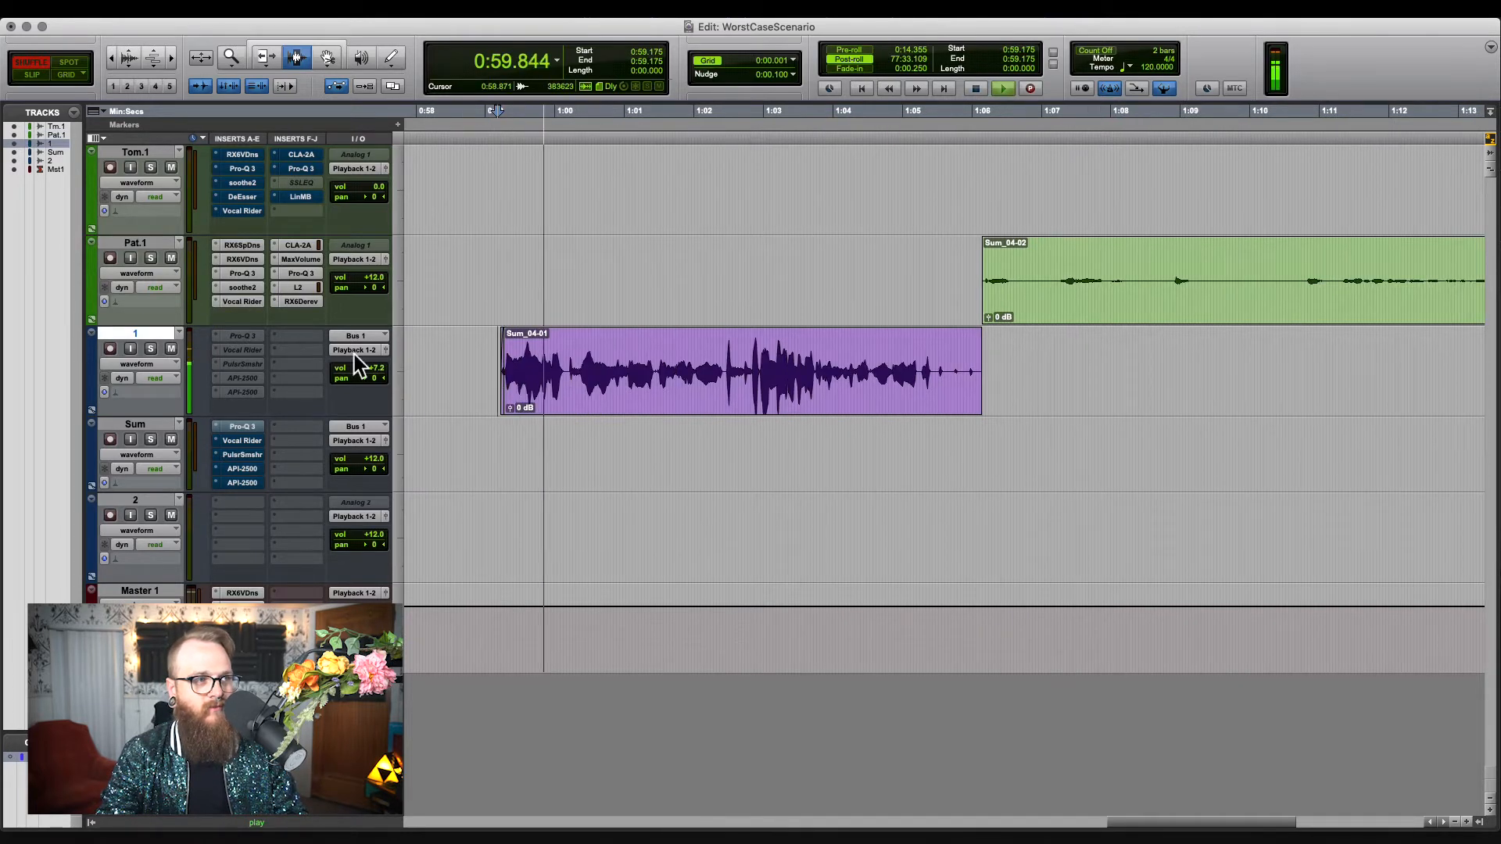
pyautogui.moveTo(366, 366); pyautogui.dragTo(367, 358)
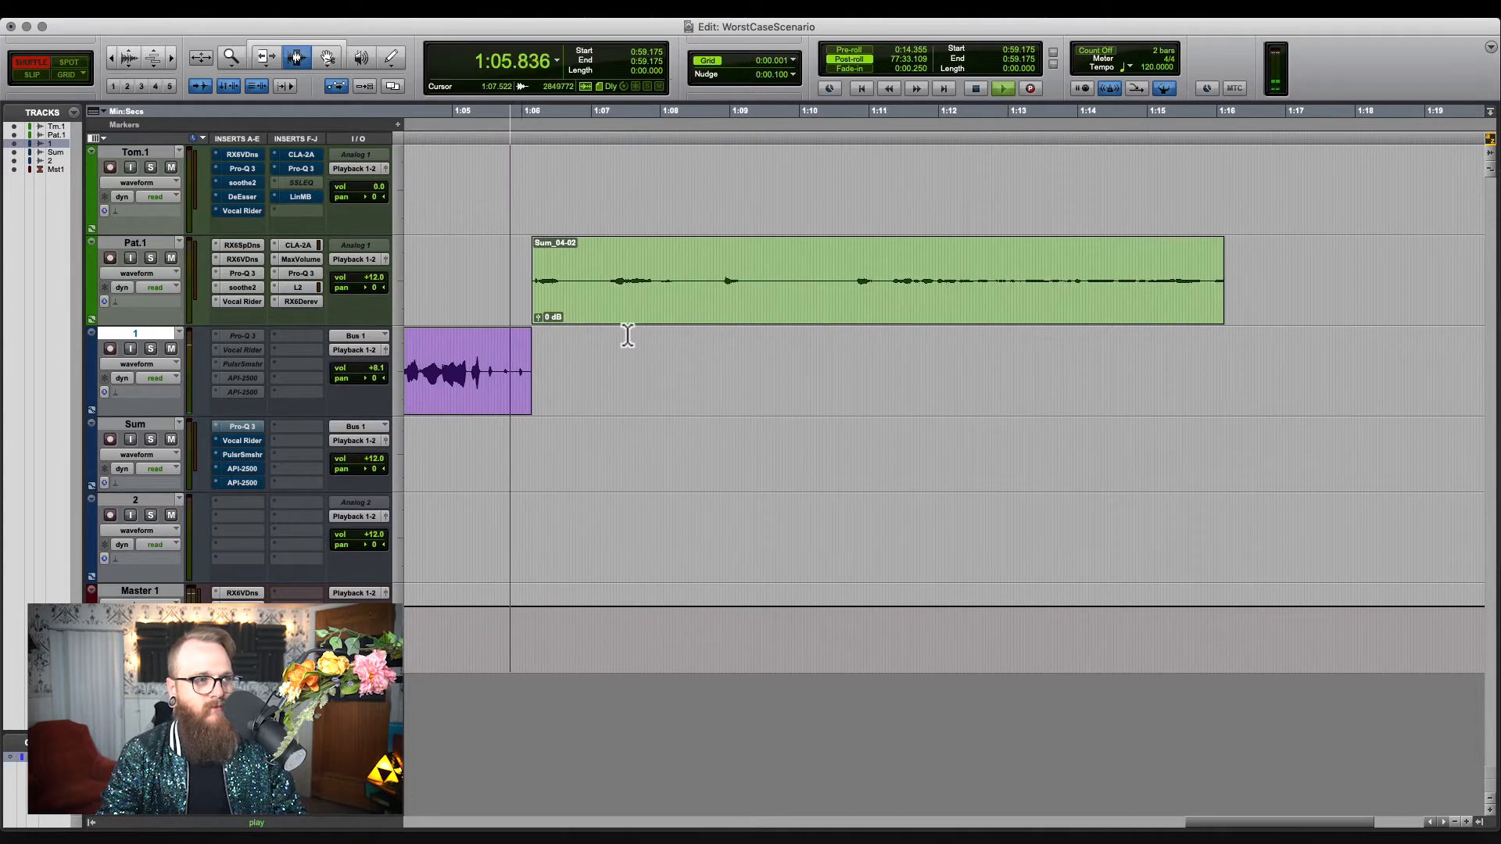
pyautogui.press('F2')
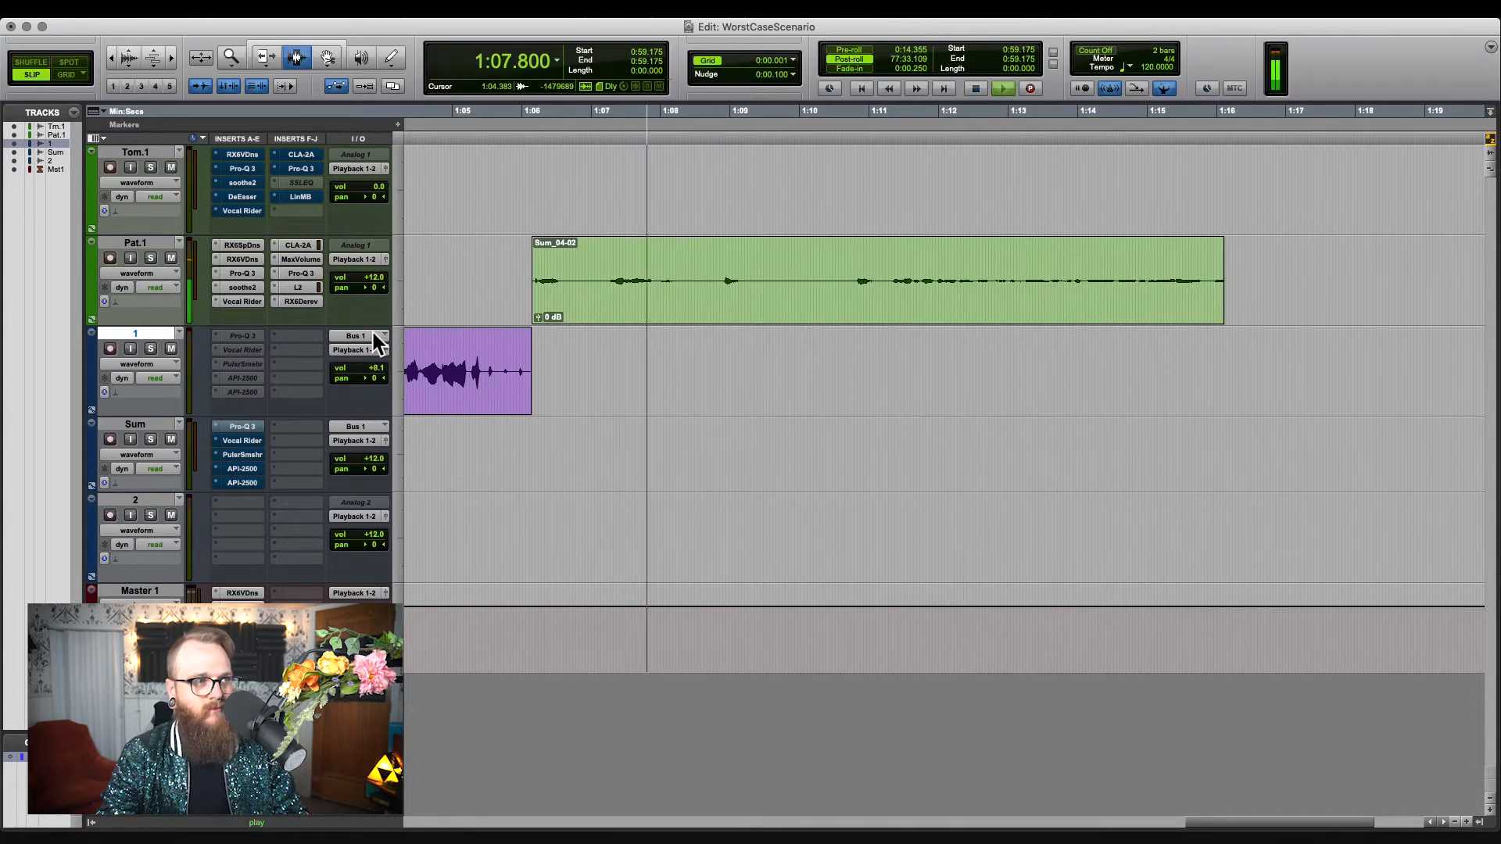
pyautogui.moveTo(376, 370); pyautogui.dragTo(373, 363)
pyautogui.press('r')
pyautogui.hscroll(-3, 744, 286)
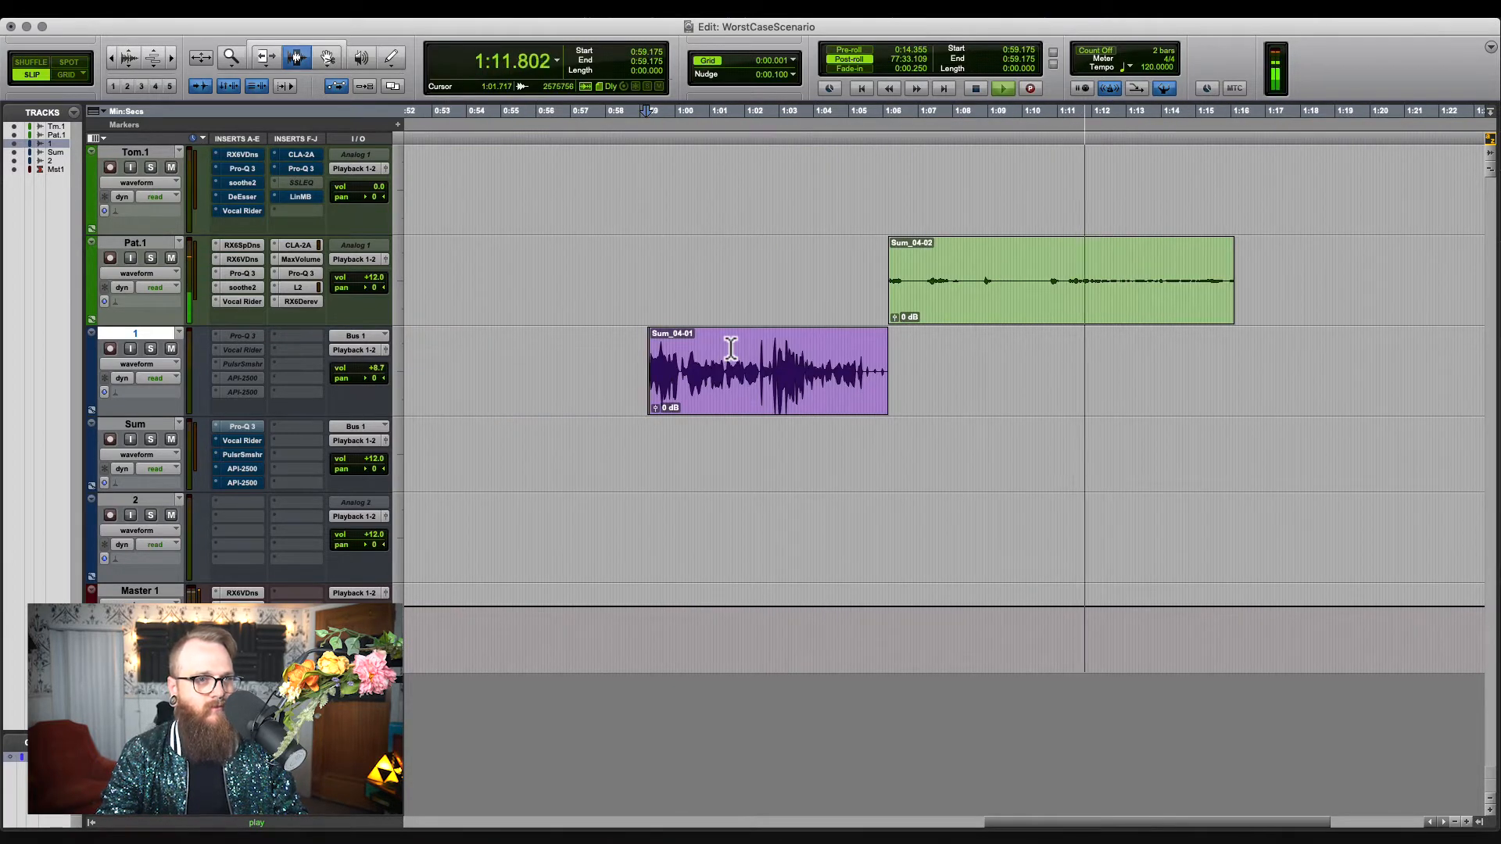
pyautogui.press('space')
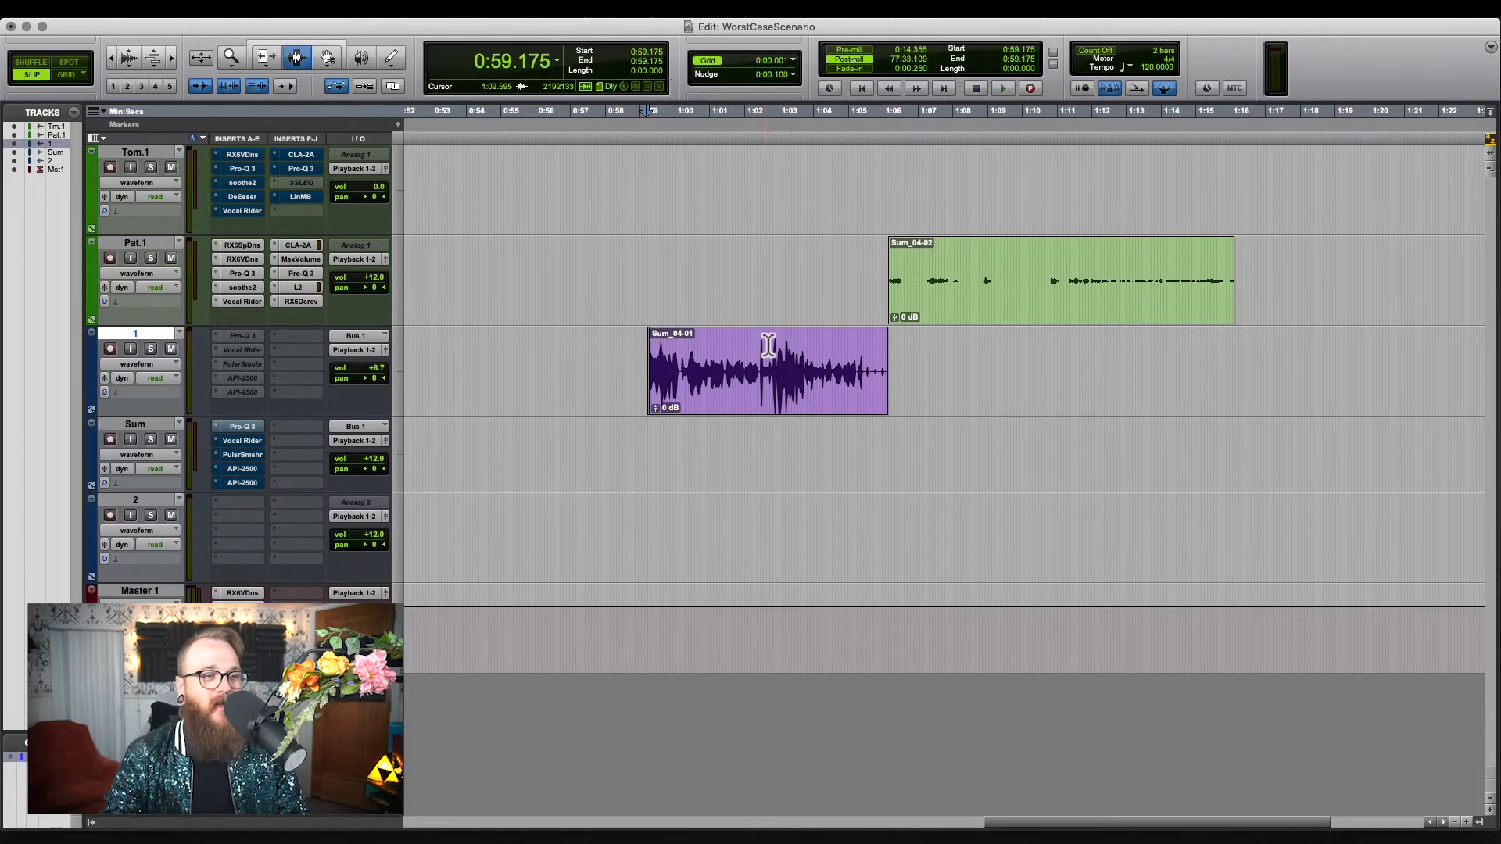
pyautogui.moveTo(887, 369); pyautogui.dragTo(1227, 289)
pyautogui.click(1167, 352)
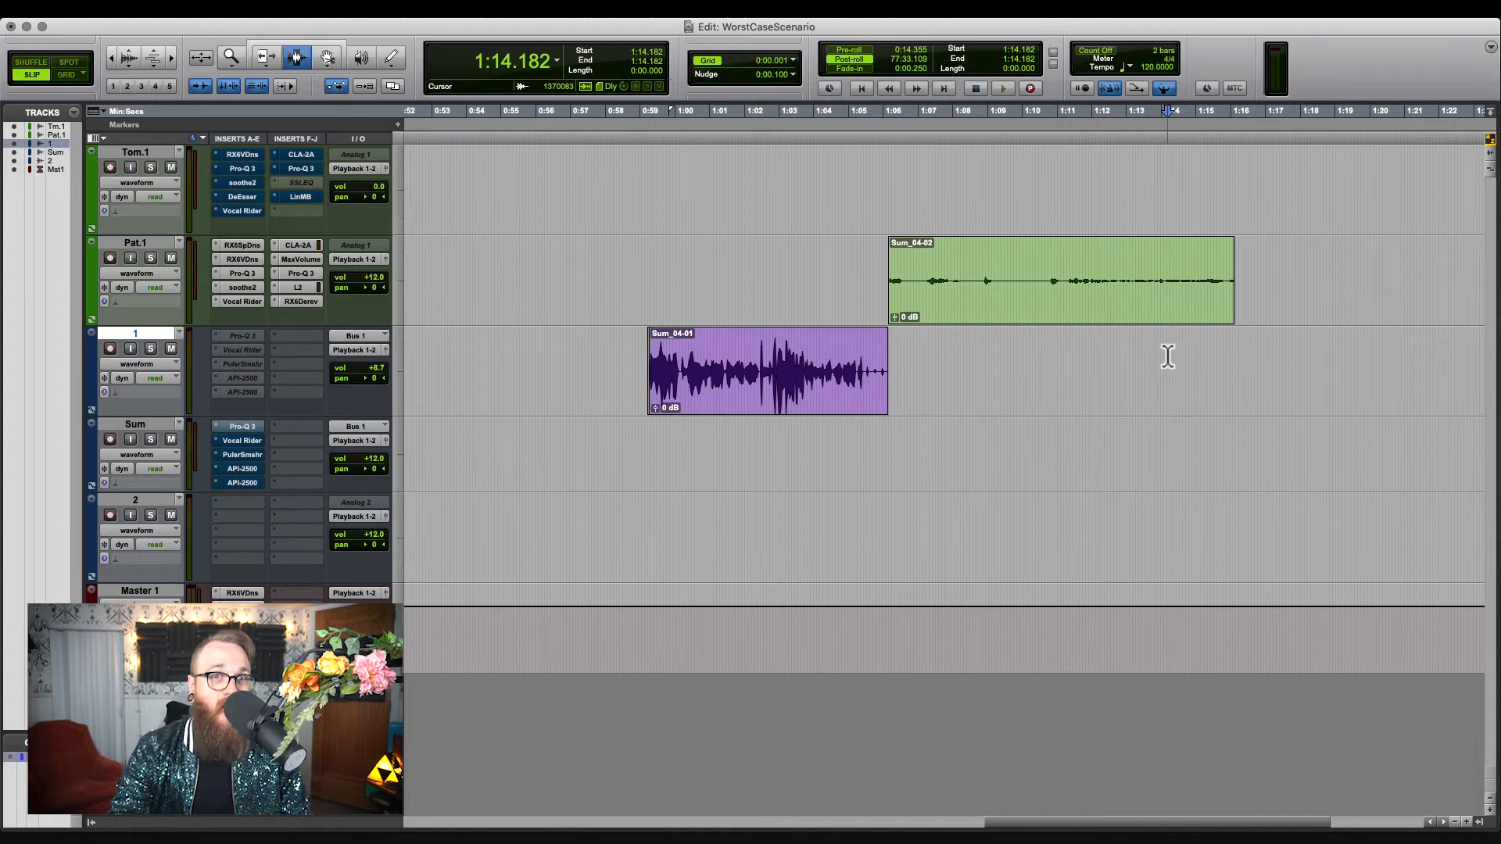
pyautogui.press('r')
pyautogui.press('r')
pyautogui.press('r')
pyautogui.press('r')
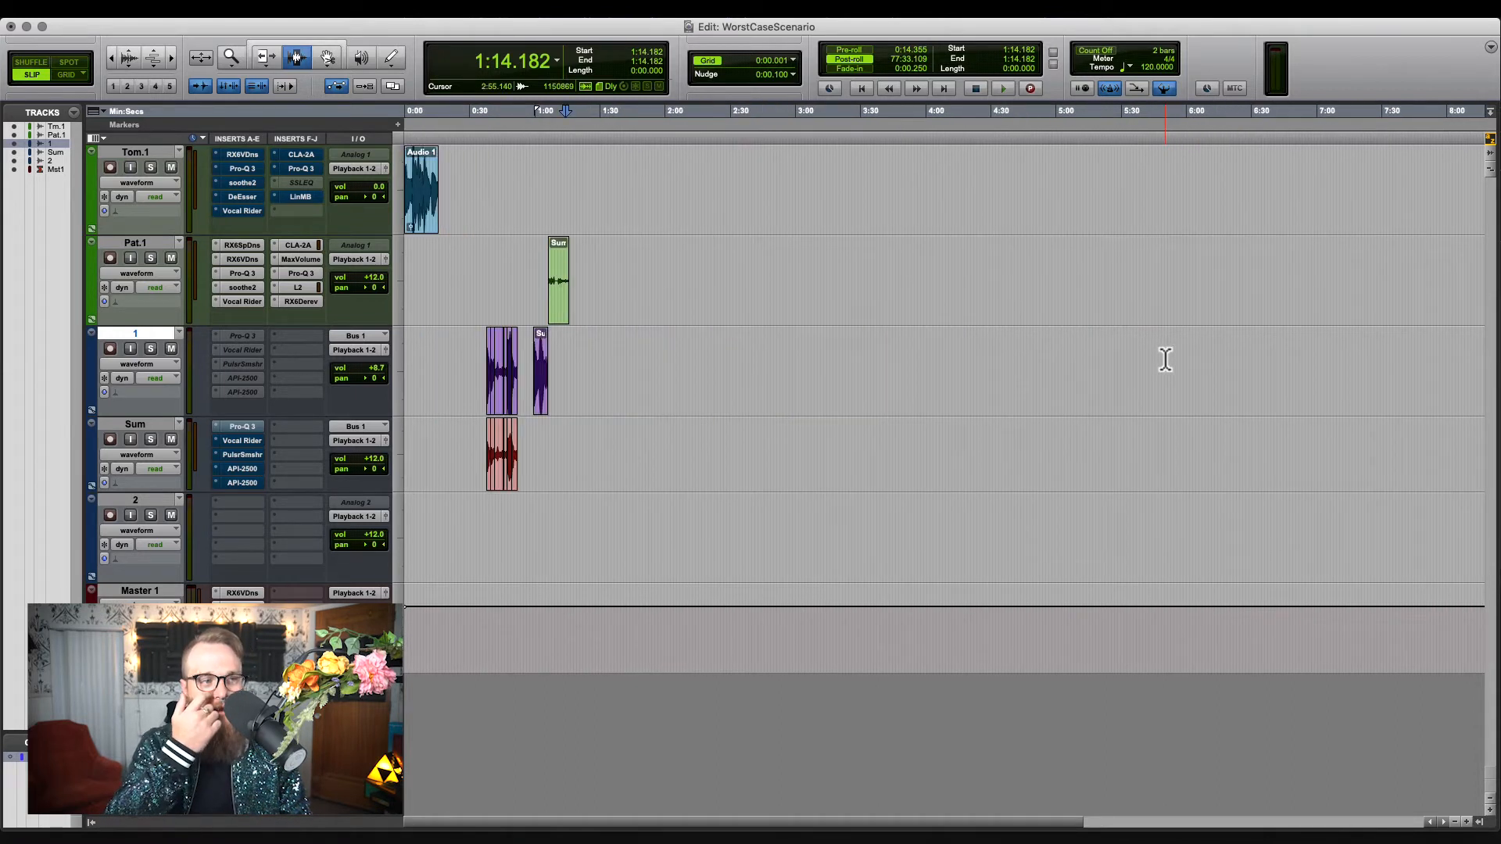
# - Remove the quiet clip from the second voice track and restore the full Sum_04 clip on track 1
pyautogui.click(541, 333)
pyautogui.press('t')
pyautogui.press('t')
pyautogui.press('t')
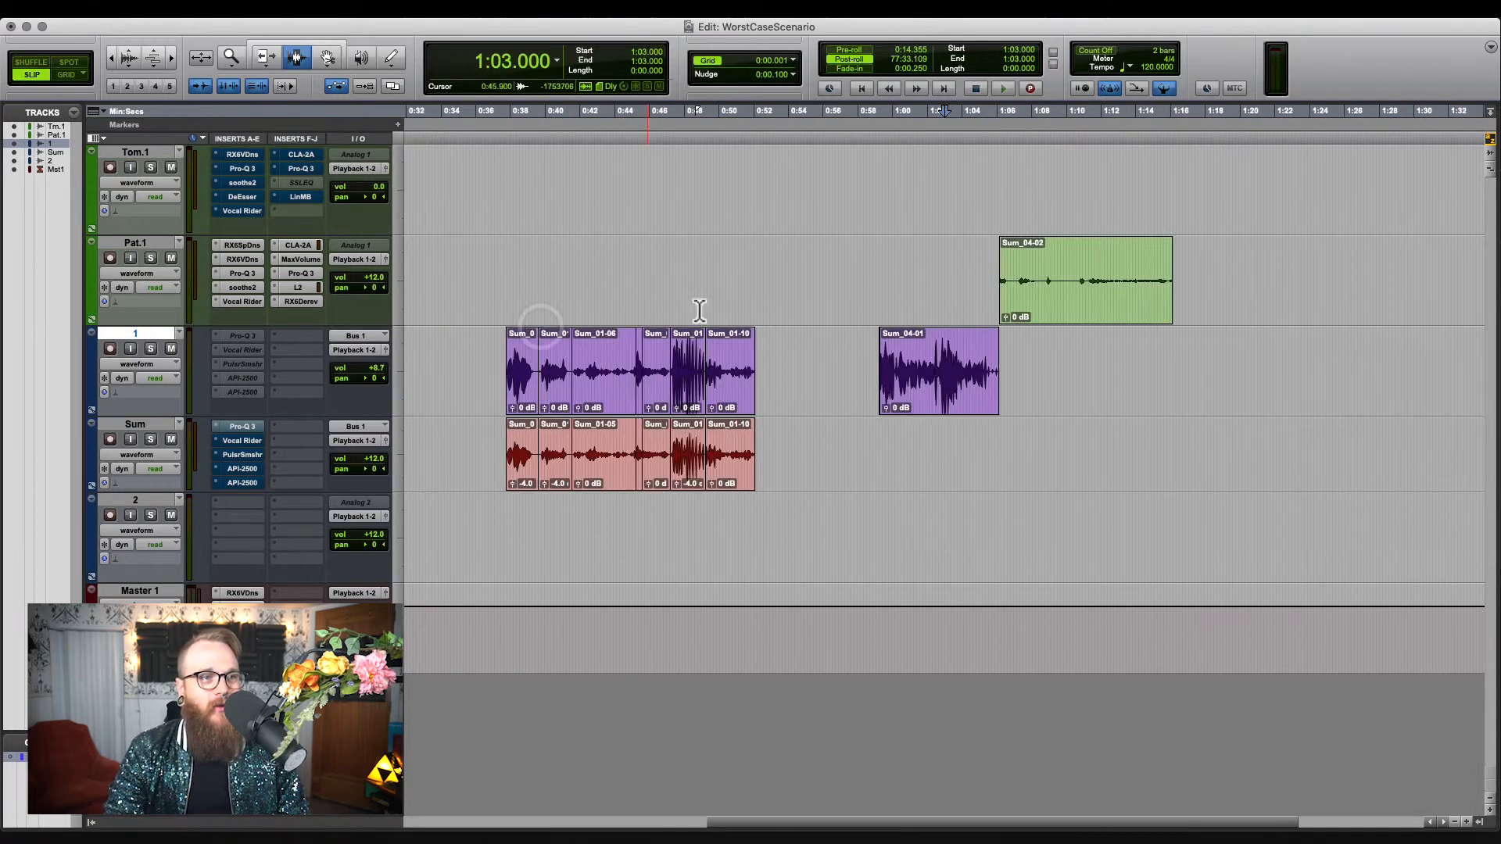
pyautogui.click(1010, 309)
pyautogui.moveTo(990, 368); pyautogui.dragTo(1195, 367)
pyautogui.moveTo(1243, 264); pyautogui.dragTo(919, 238)
pyautogui.press('Delete')
pyautogui.click(953, 299)
# - Select the whole Sum_04 clip on track 1 and open Strip Silence for it
pyautogui.doubleClick(968, 391)
pyautogui.press('t')
pyautogui.press('t')
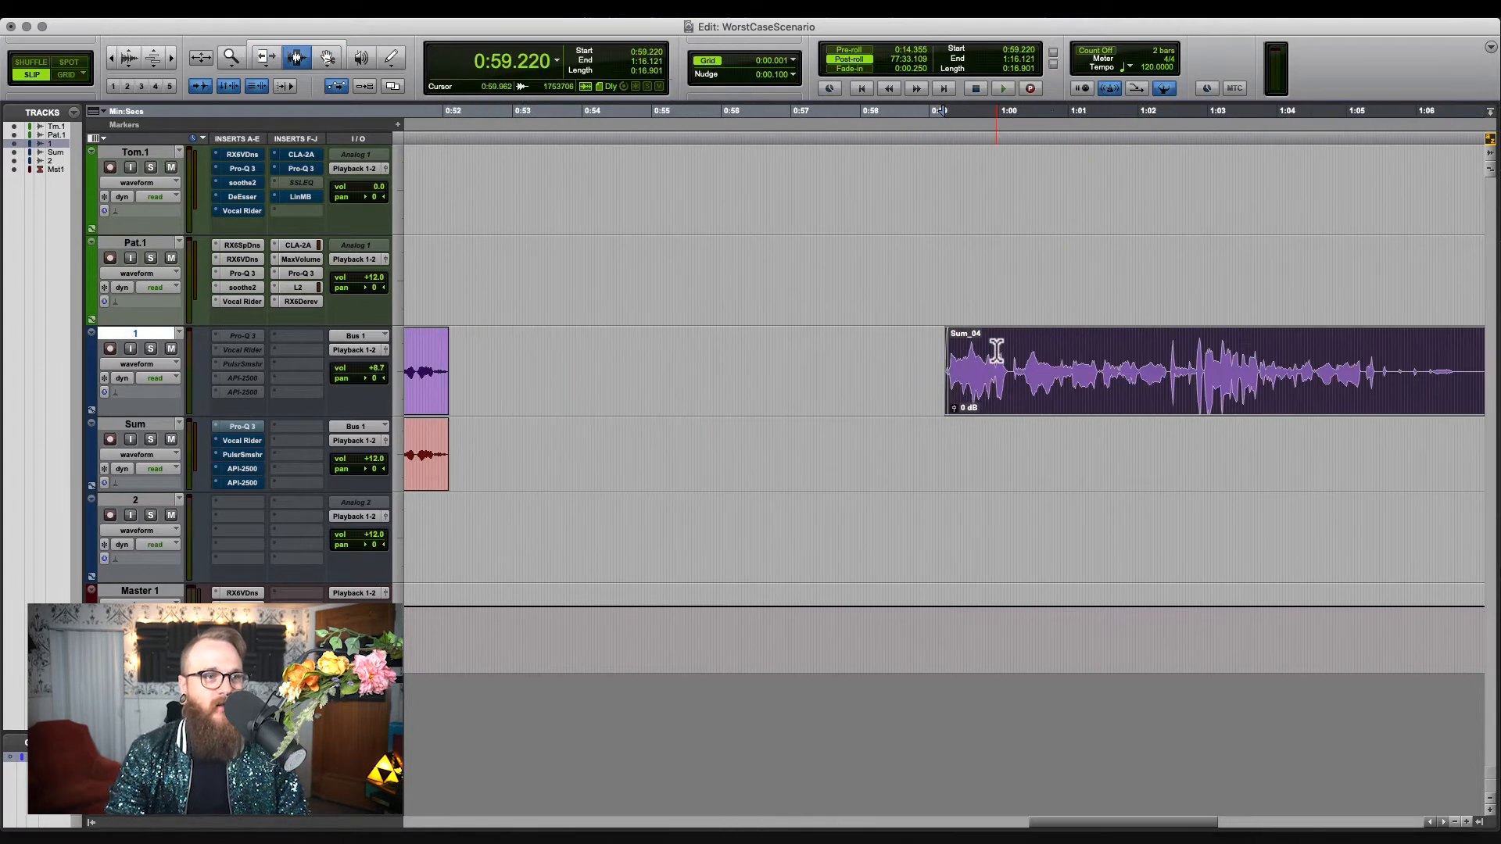
pyautogui.hscroll(10, 970, 367)
pyautogui.press('r')
pyautogui.moveTo(795, 376); pyautogui.dragTo(1170, 389)
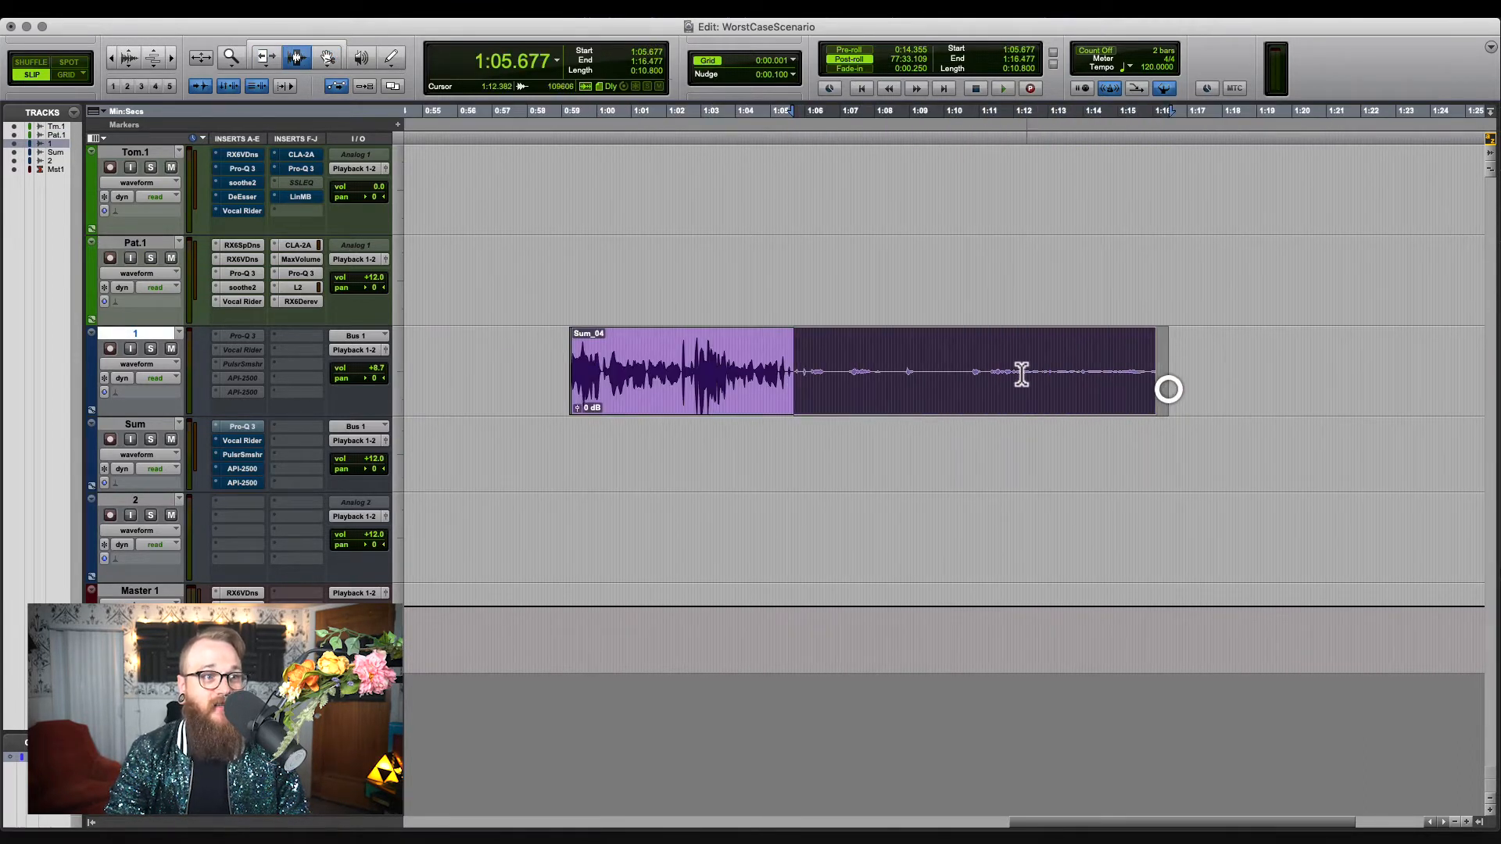
pyautogui.doubleClick(1012, 366)
pyautogui.press('super+u')
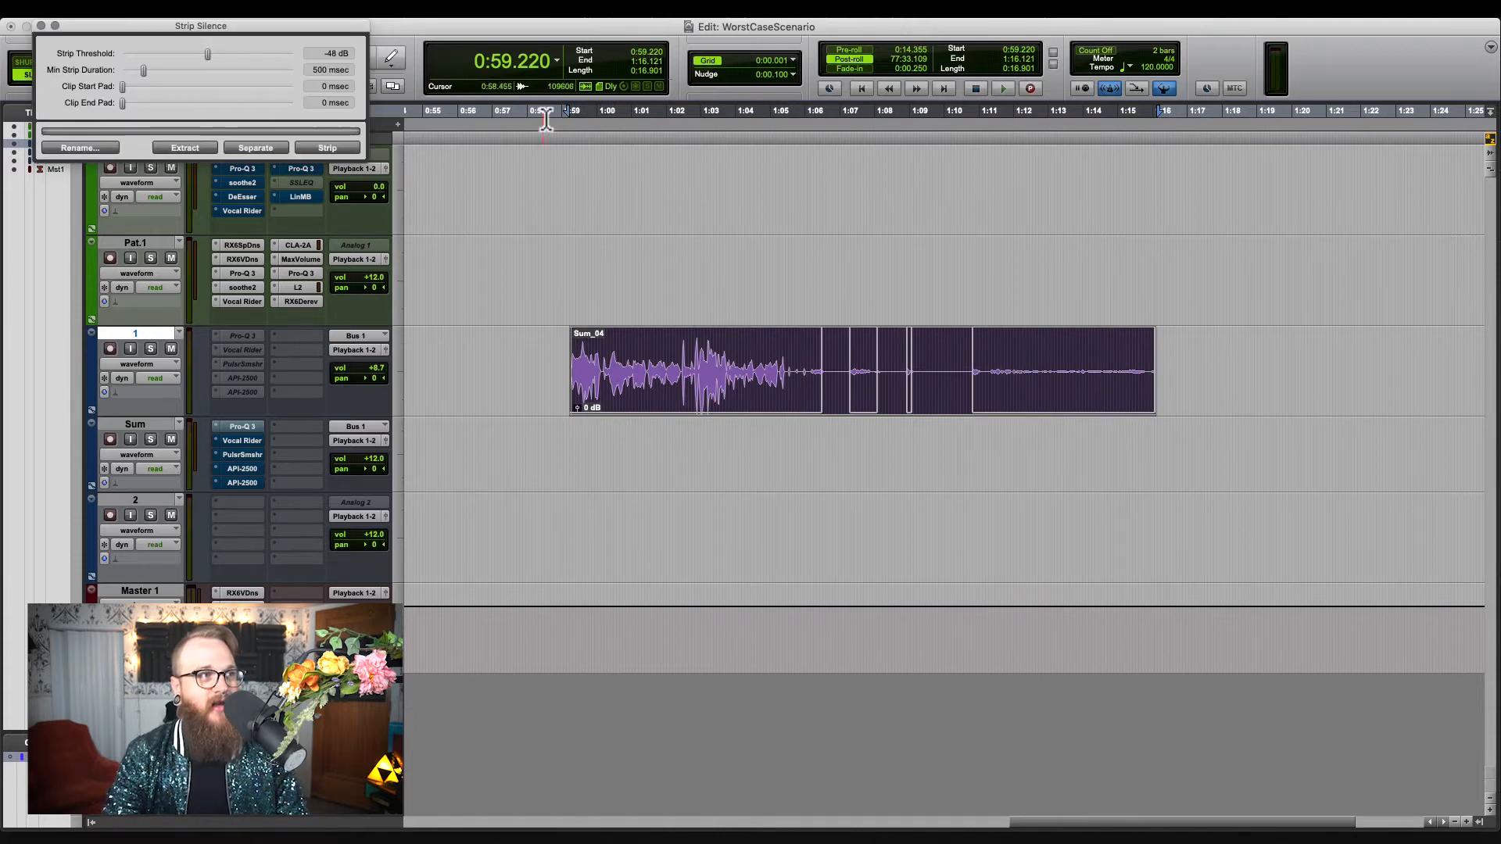
# - Set the Strip Threshold to -28 dB and Clip End Pad to 176 msec, and try stripping the clip
pyautogui.moveTo(208, 53); pyautogui.dragTo(243, 53)
pyautogui.moveTo(125, 103); pyautogui.dragTo(130, 103)
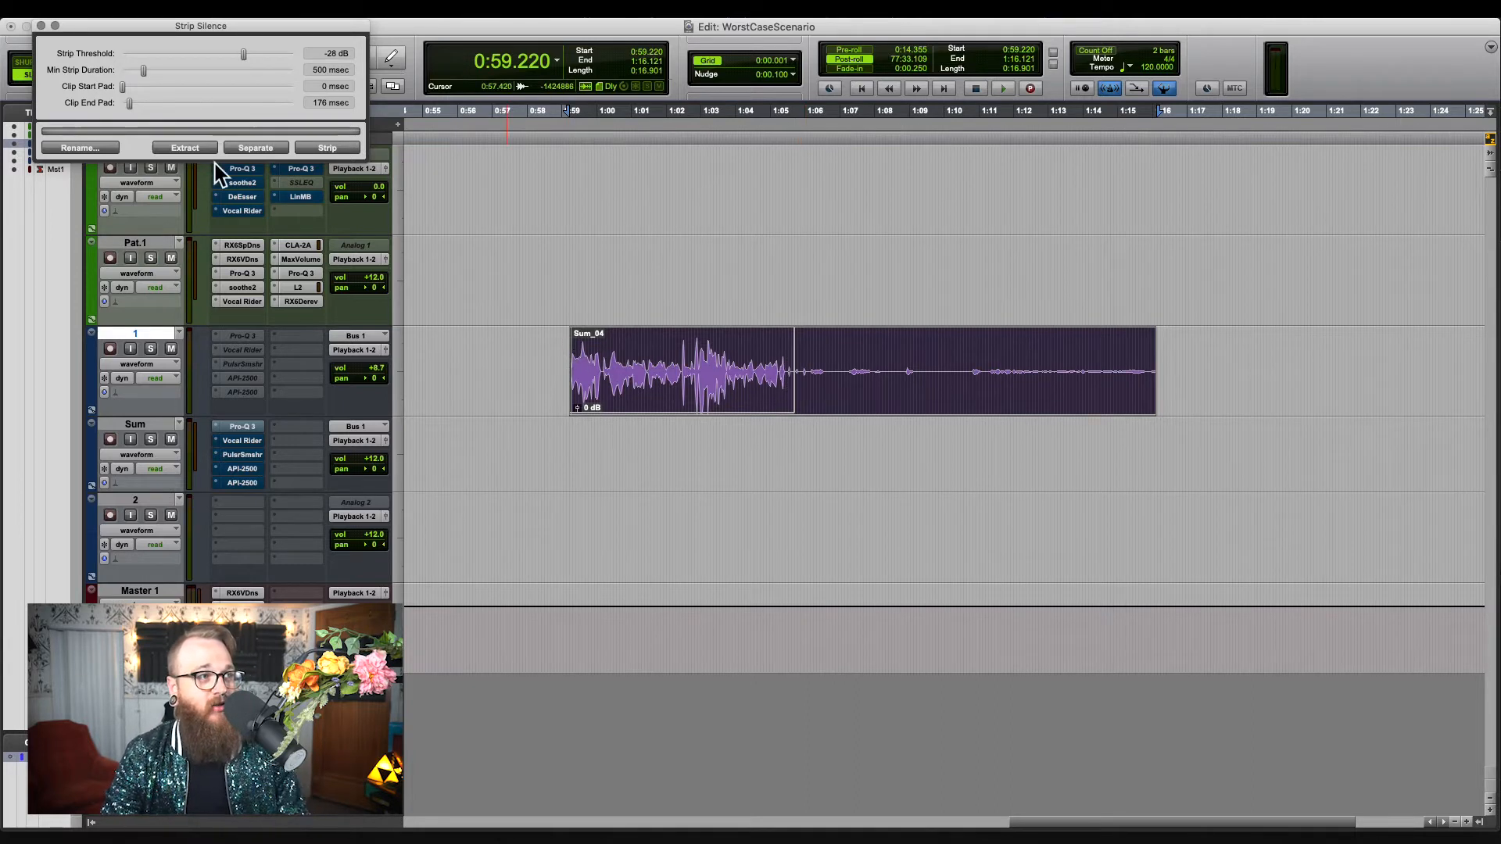
pyautogui.click(327, 147)
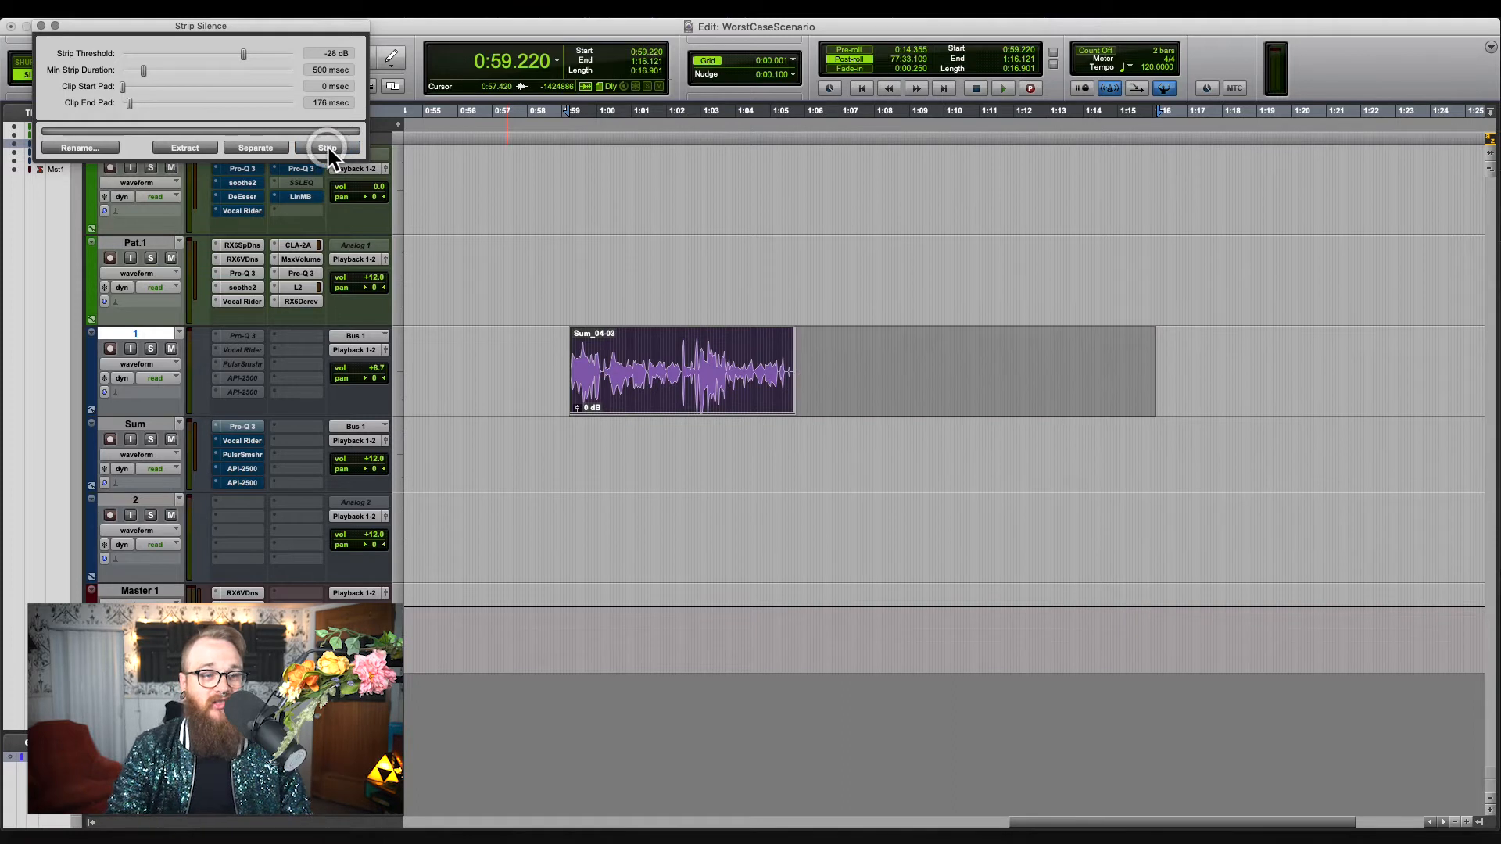
pyautogui.press('super+z')
# - Separate the Sum_04 clip at the Strip Silence boundary and select the loud first part
pyautogui.click(255, 148)
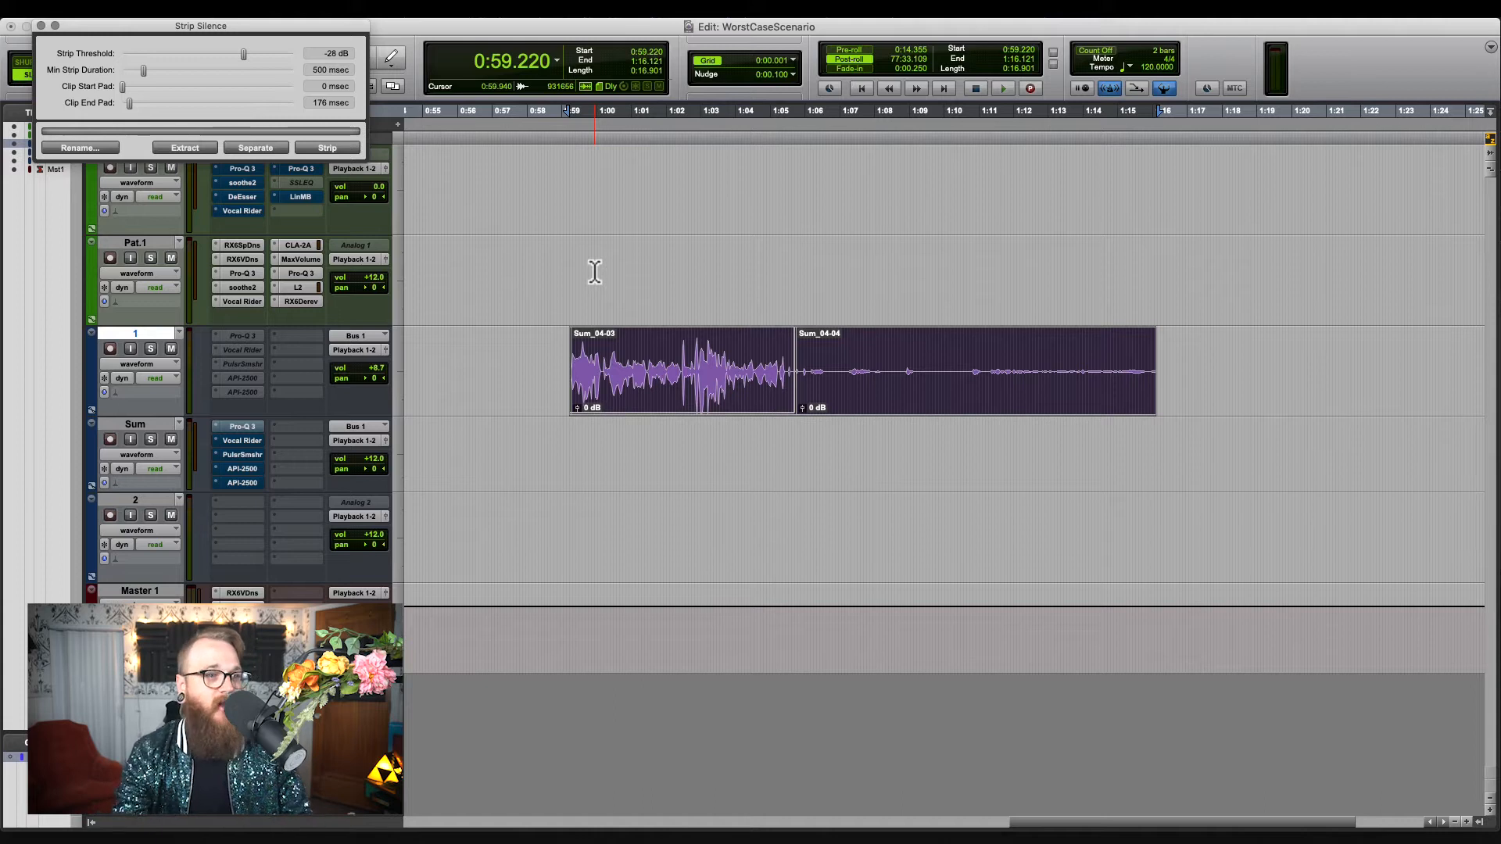
pyautogui.click(713, 367)
pyautogui.click(728, 361)
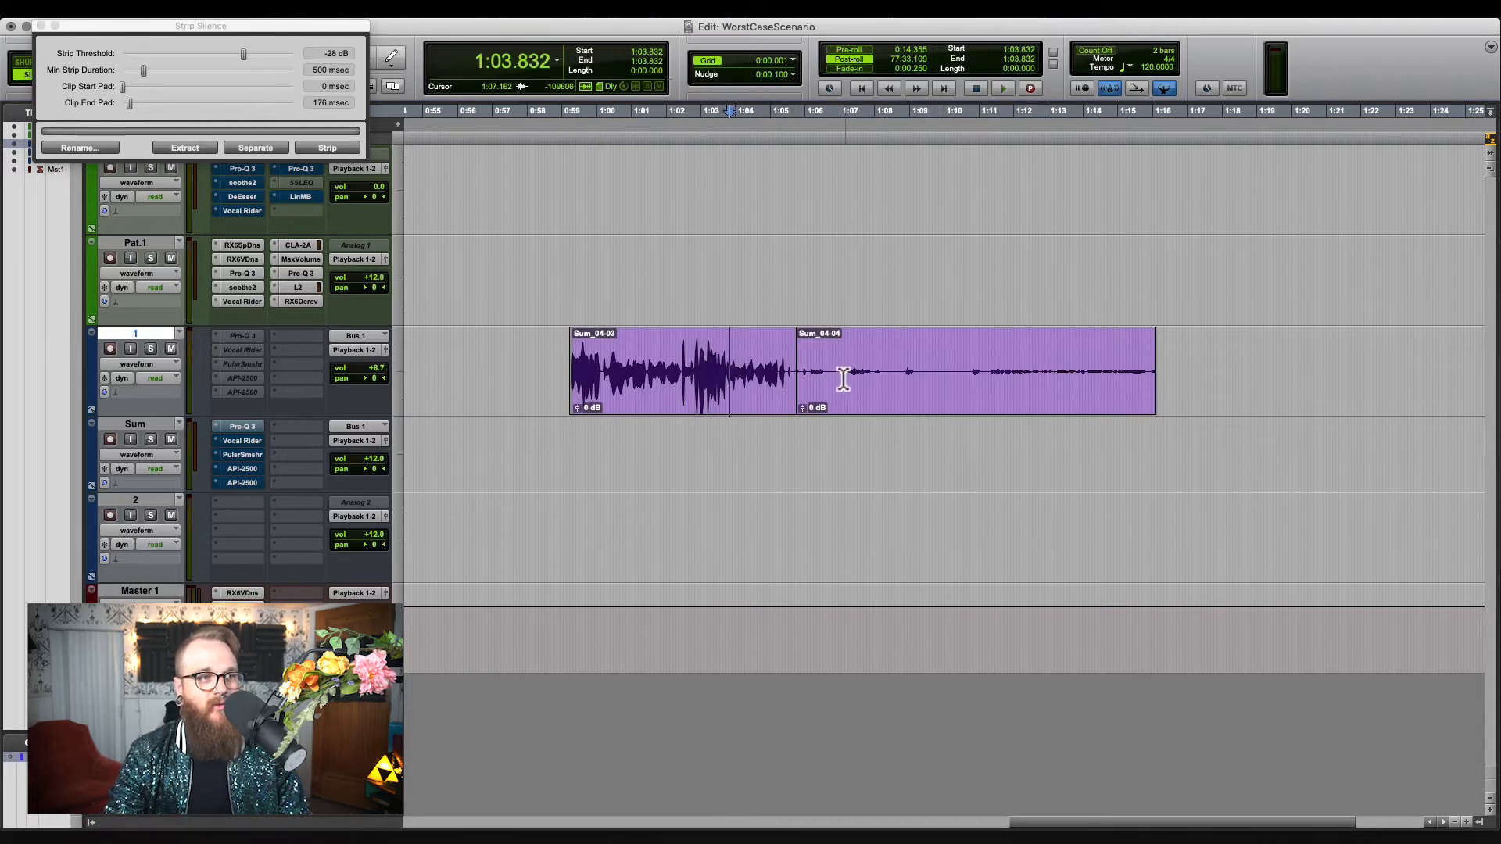
pyautogui.click(745, 363)
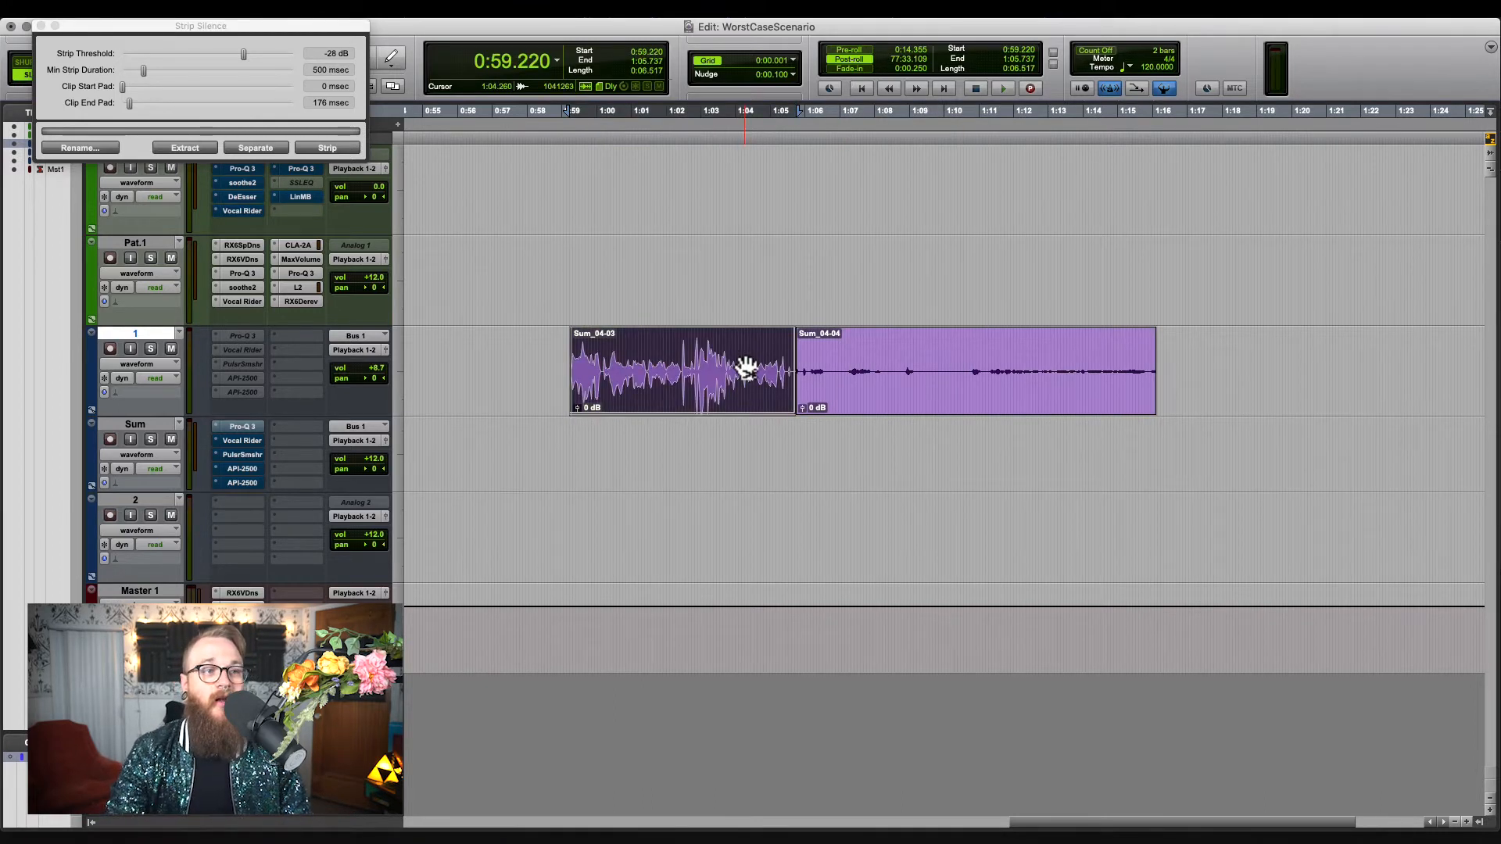
# - Select the quiet second part of the separated Sum_04 clip and move it from track 1 up to the Pat.1 track
pyautogui.click(972, 380)
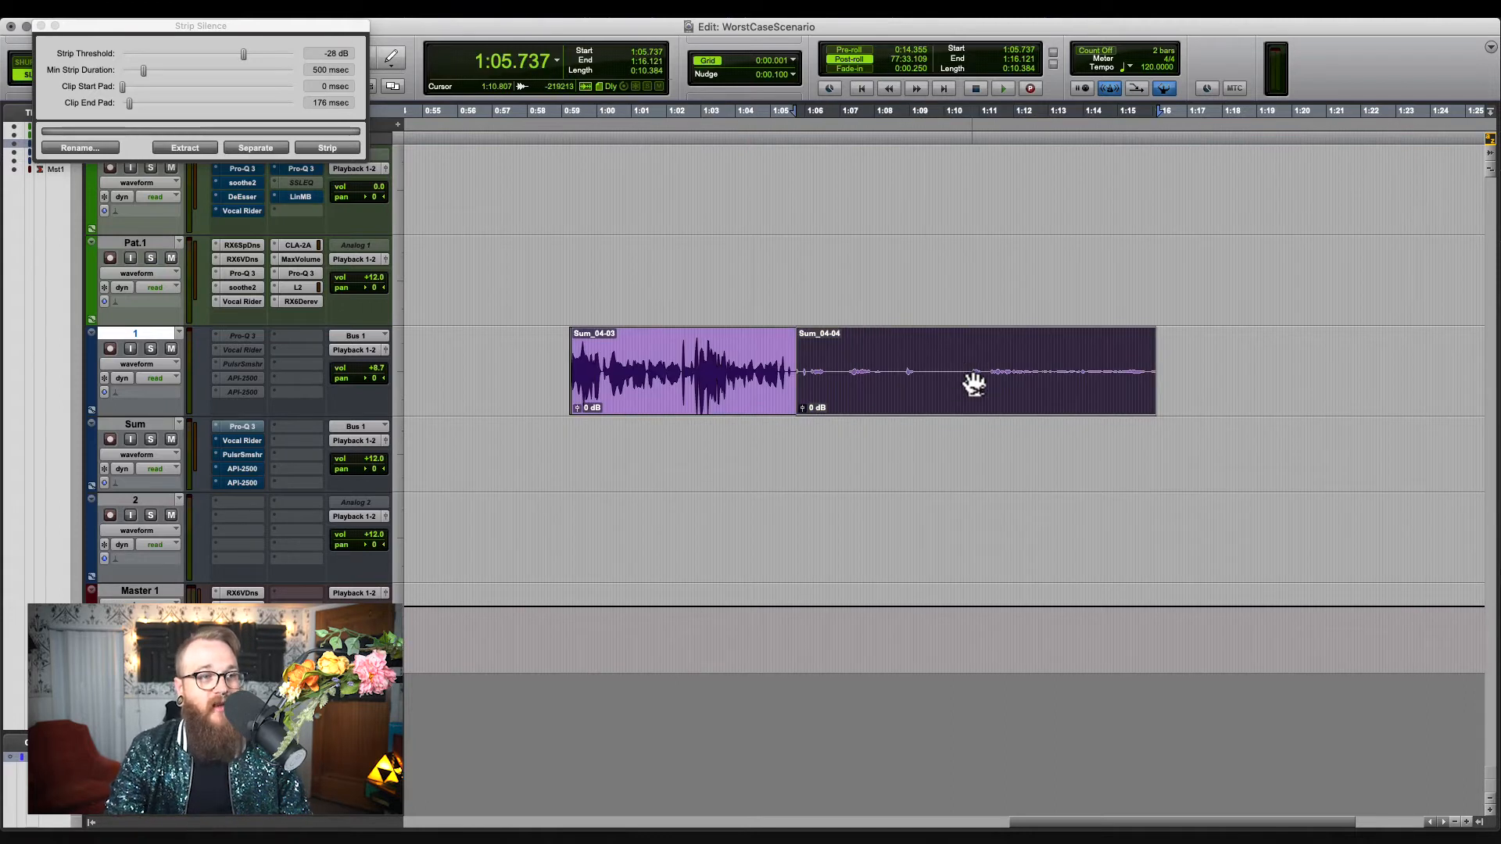
pyautogui.press('r')
pyautogui.press('r')
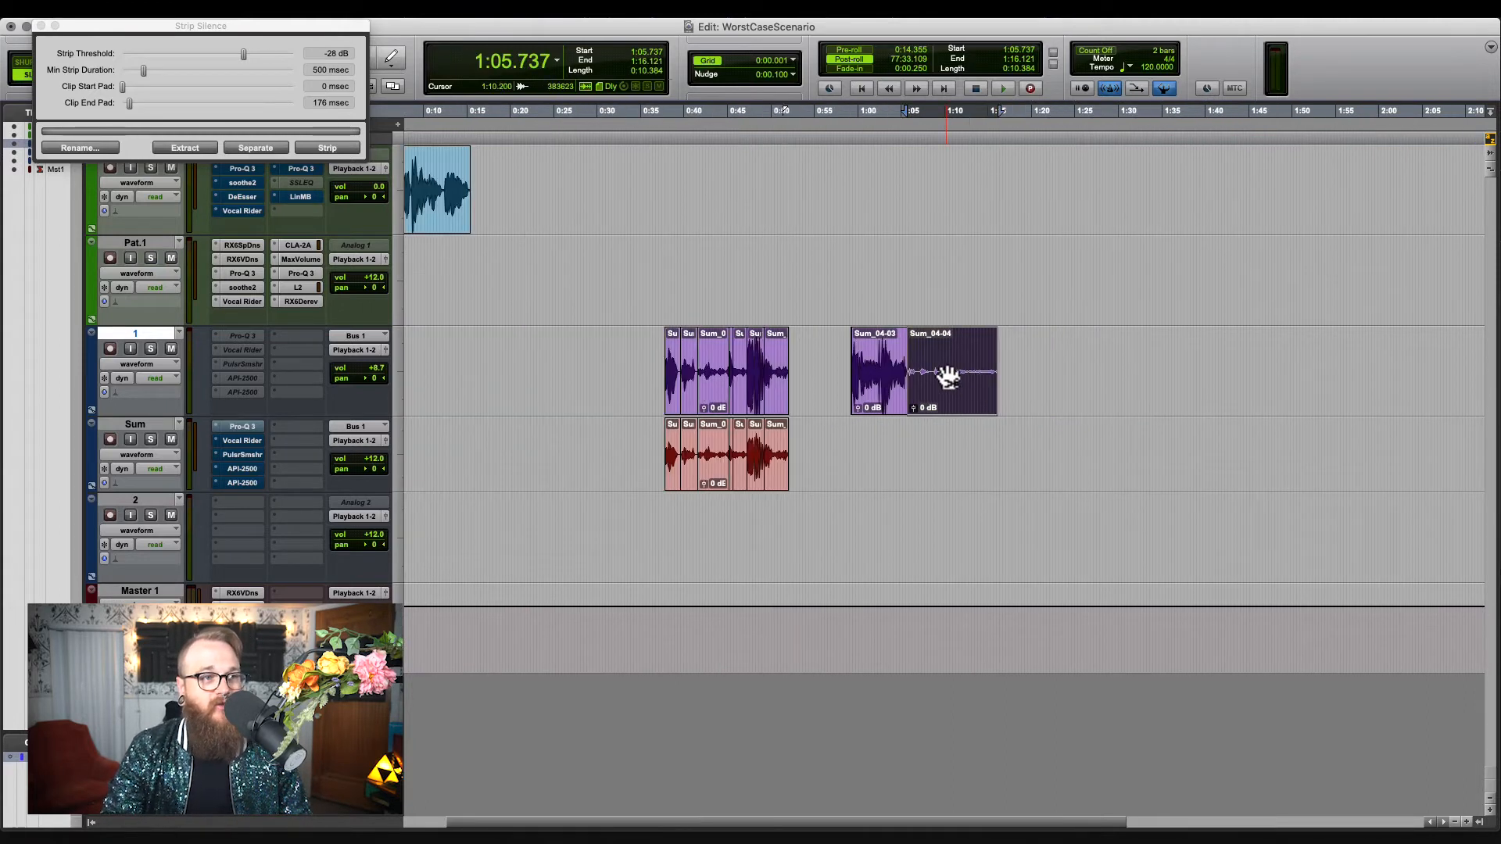
pyautogui.moveTo(941, 381); pyautogui.dragTo(935, 291)
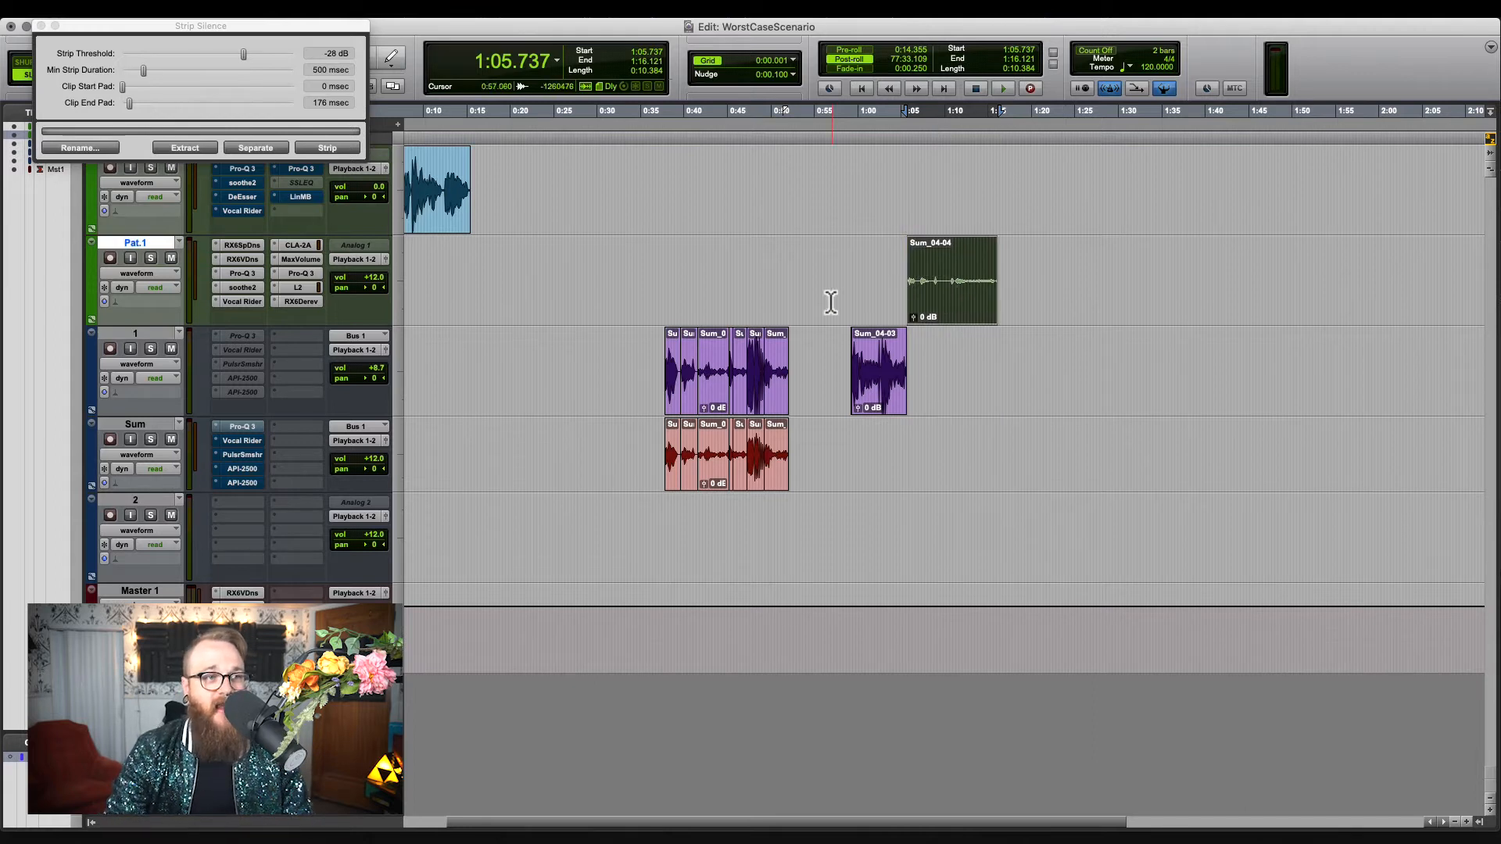
# - Delete the separated Sum_04 clips from the Pat.1 track and track 1, and close Strip Silence
pyautogui.moveTo(838, 303); pyautogui.dragTo(1031, 388)
pyautogui.press('Delete')
pyautogui.press('r')
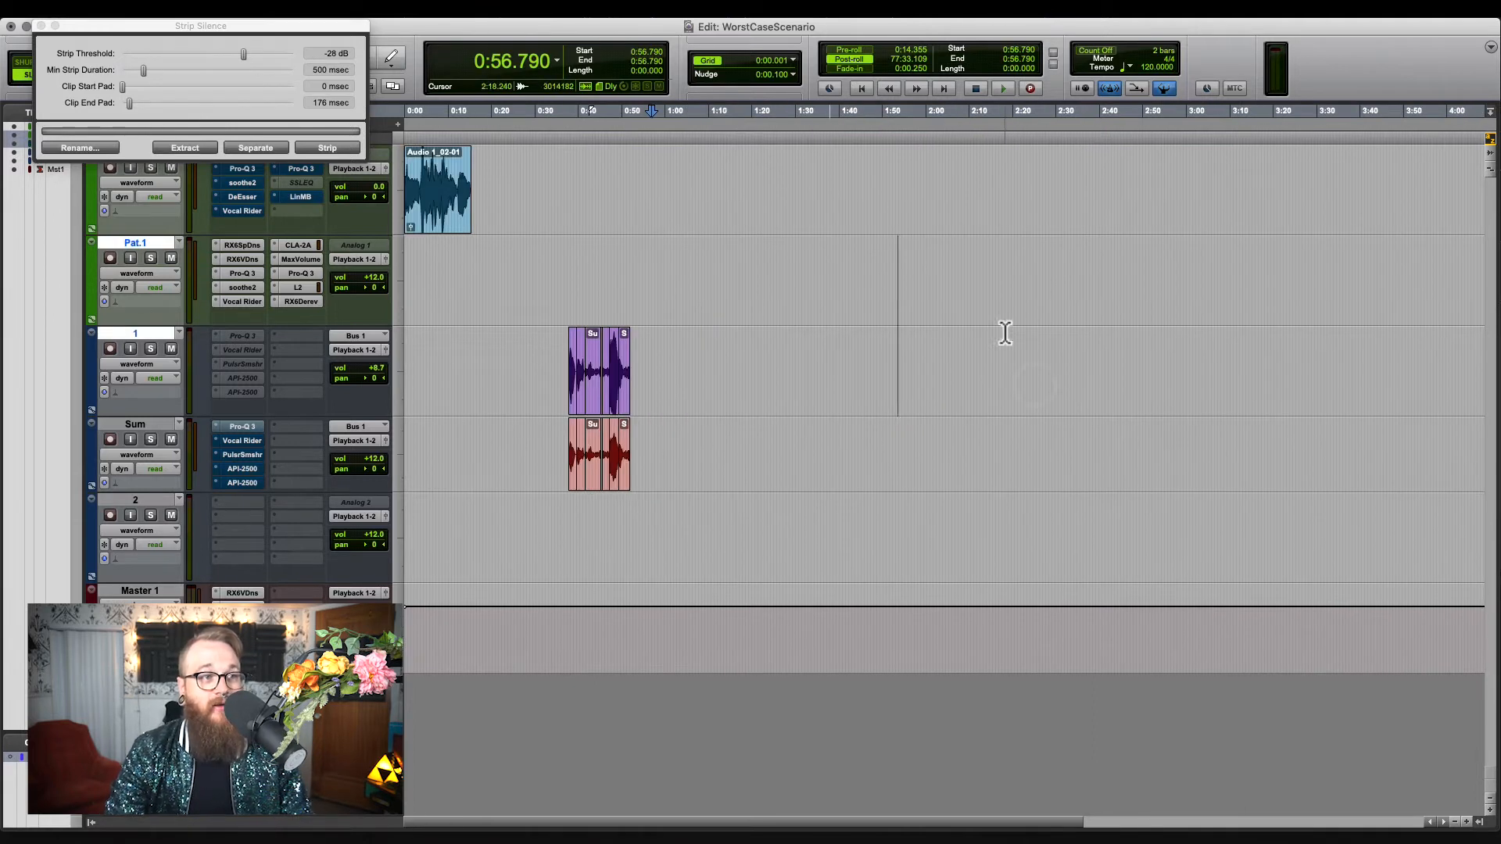
pyautogui.click(41, 26)
# - Solo track 1 and play back its Sum_01 clips from the start of the first one
pyautogui.click(597, 405)
pyautogui.press('t')
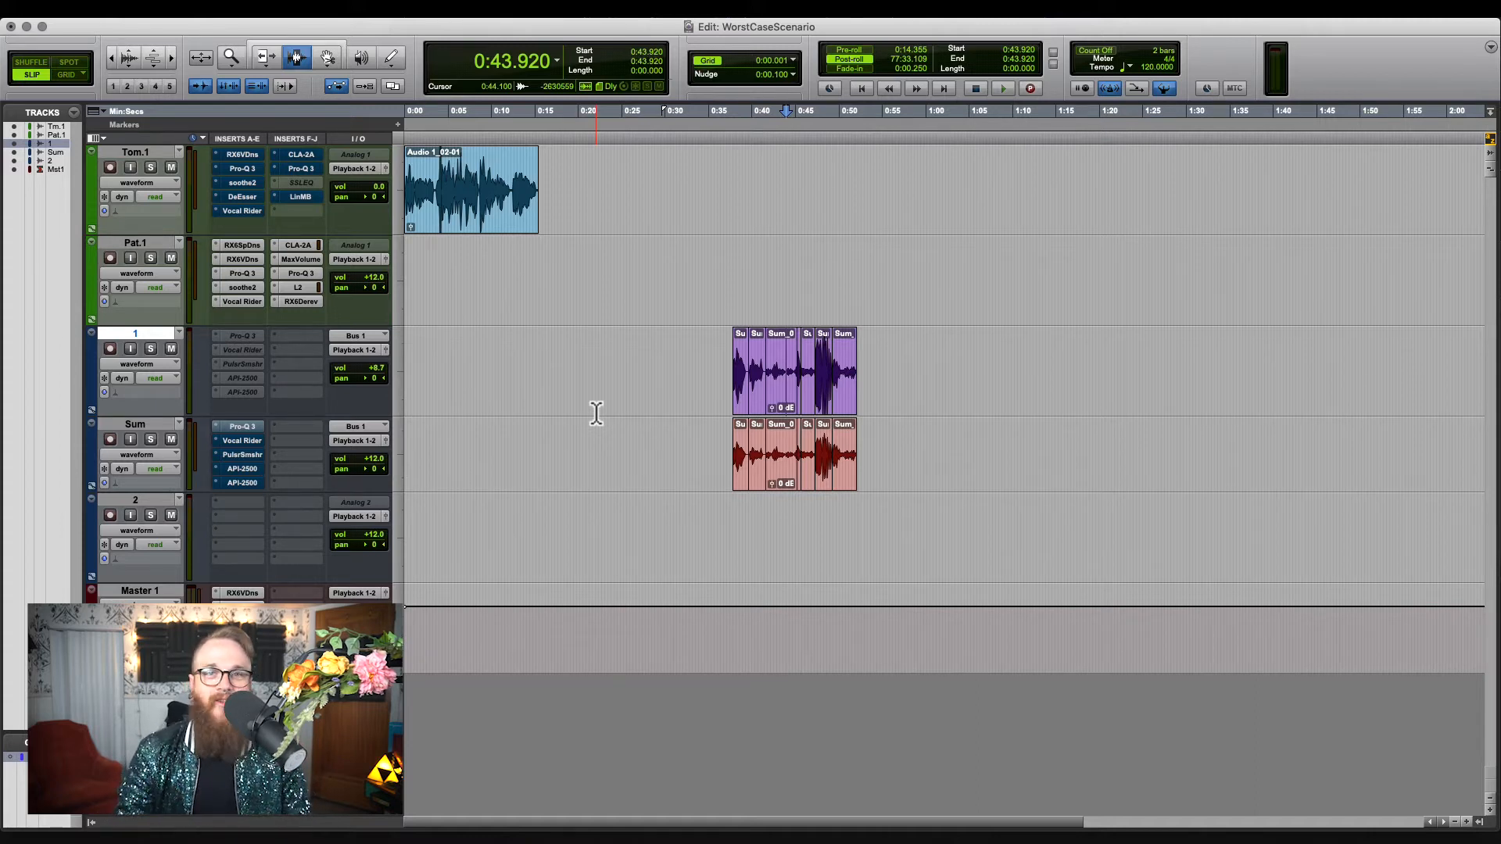
pyautogui.click(904, 383)
pyautogui.press('t')
pyautogui.press('t')
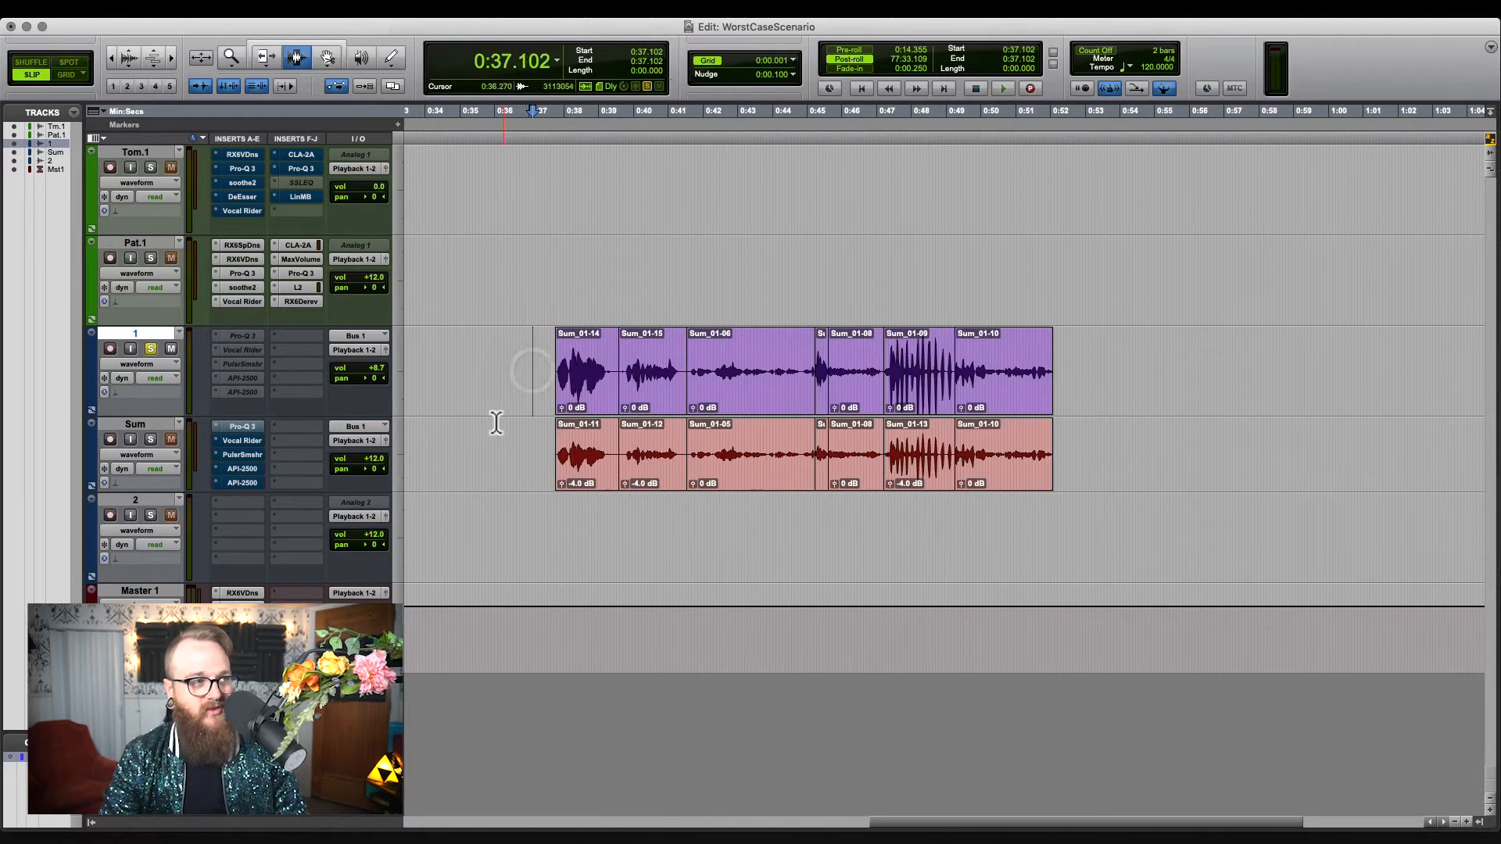
pyautogui.moveTo(547, 376); pyautogui.dragTo(1102, 383)
pyautogui.hotkey('shift', 's')
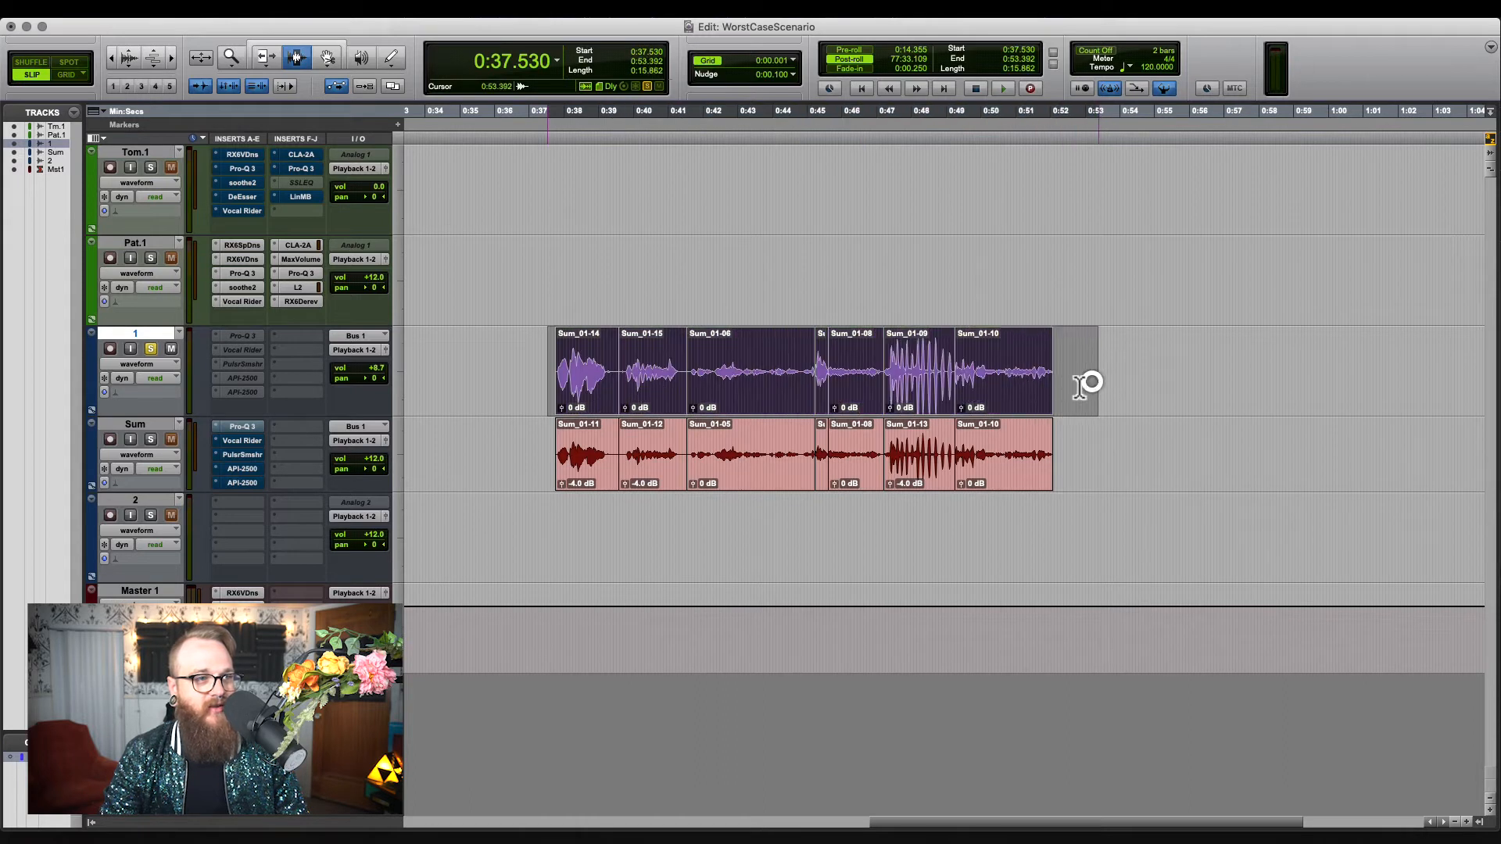
pyautogui.click(558, 374)
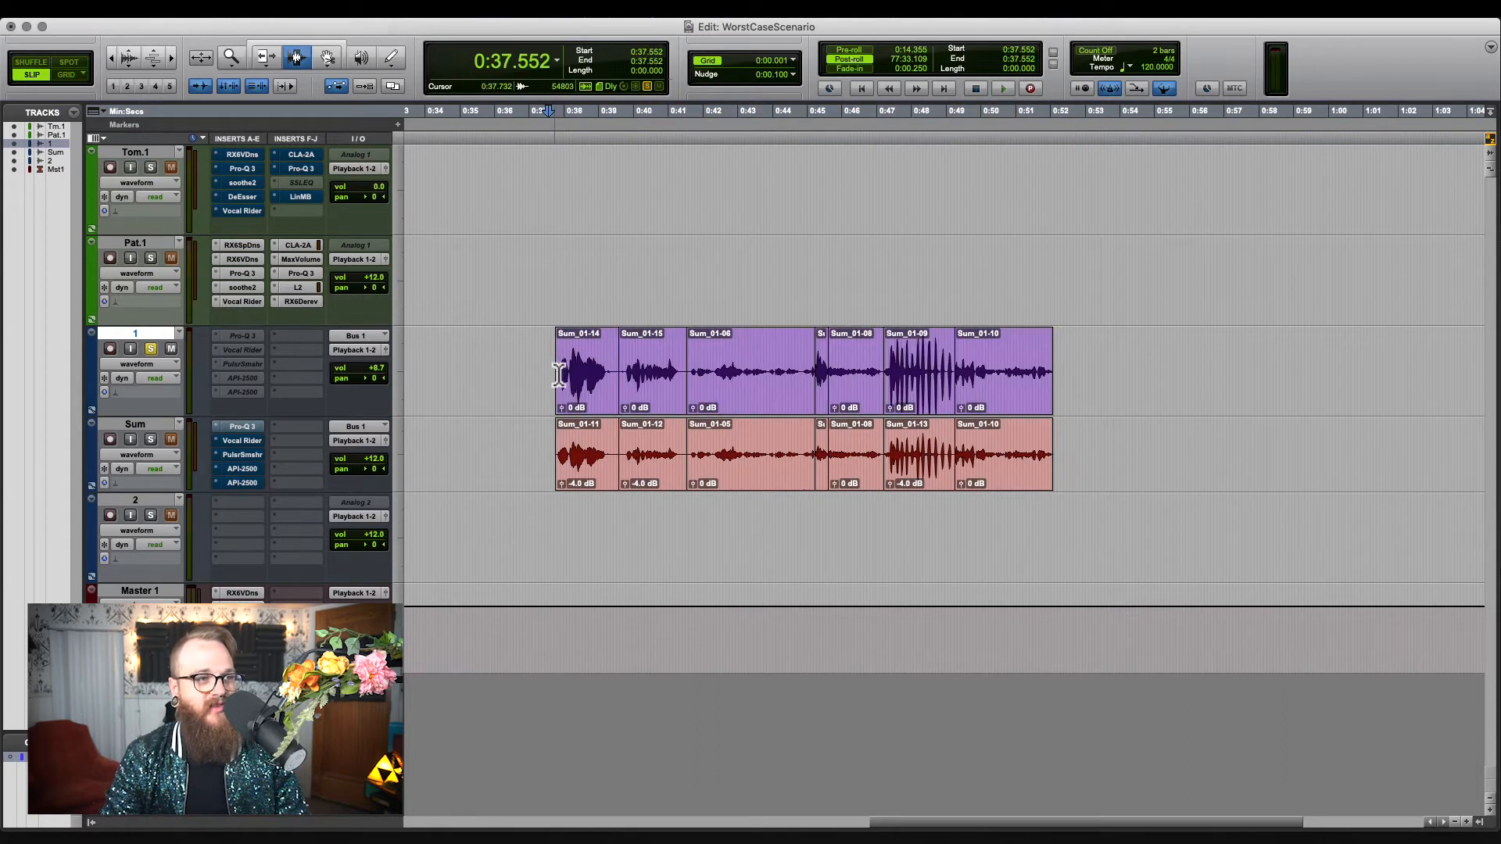
pyautogui.click(553, 375)
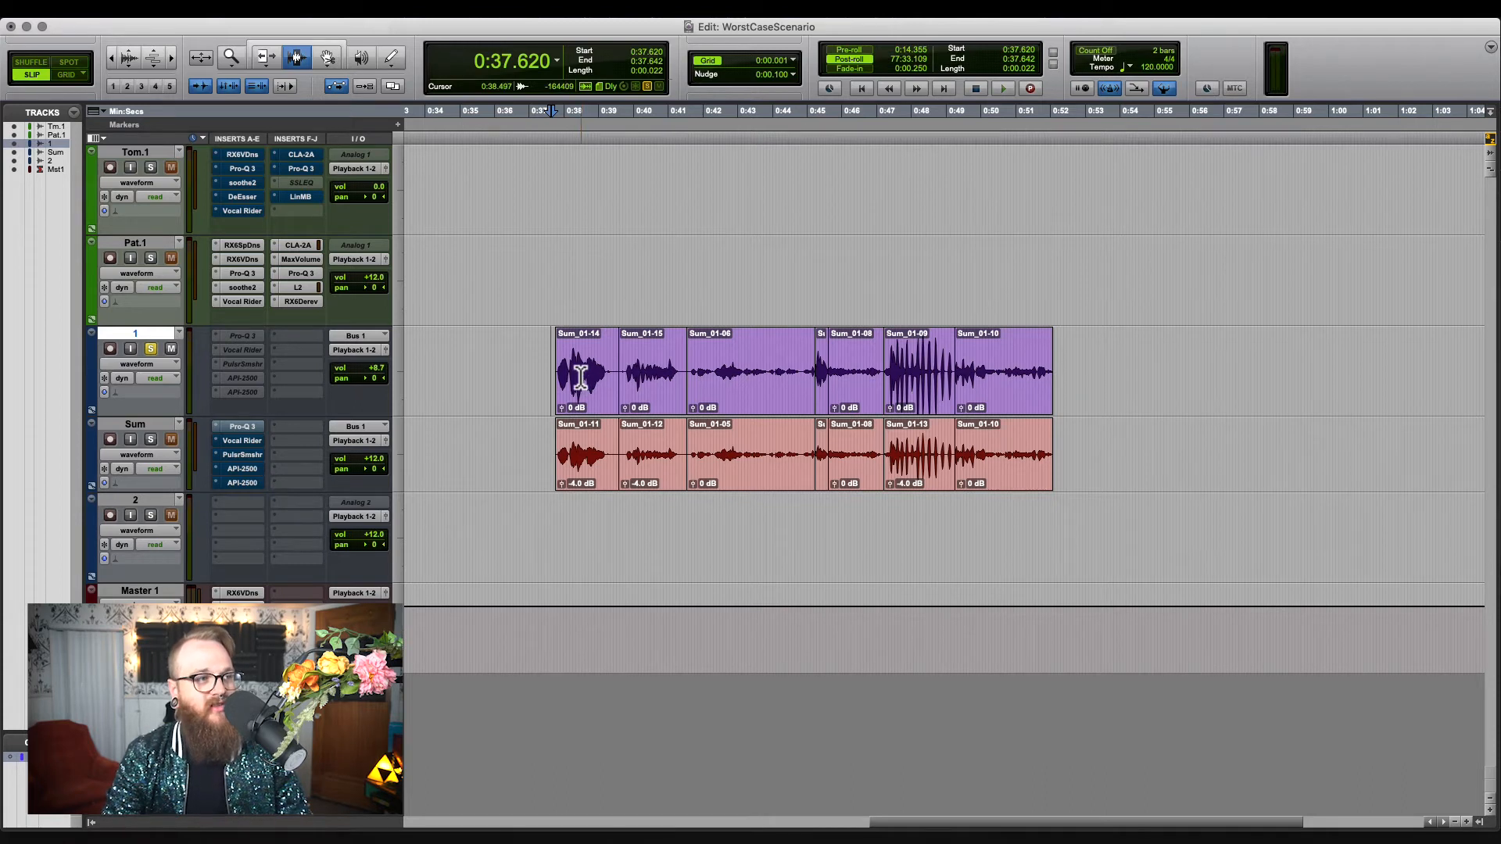
pyautogui.press('space')
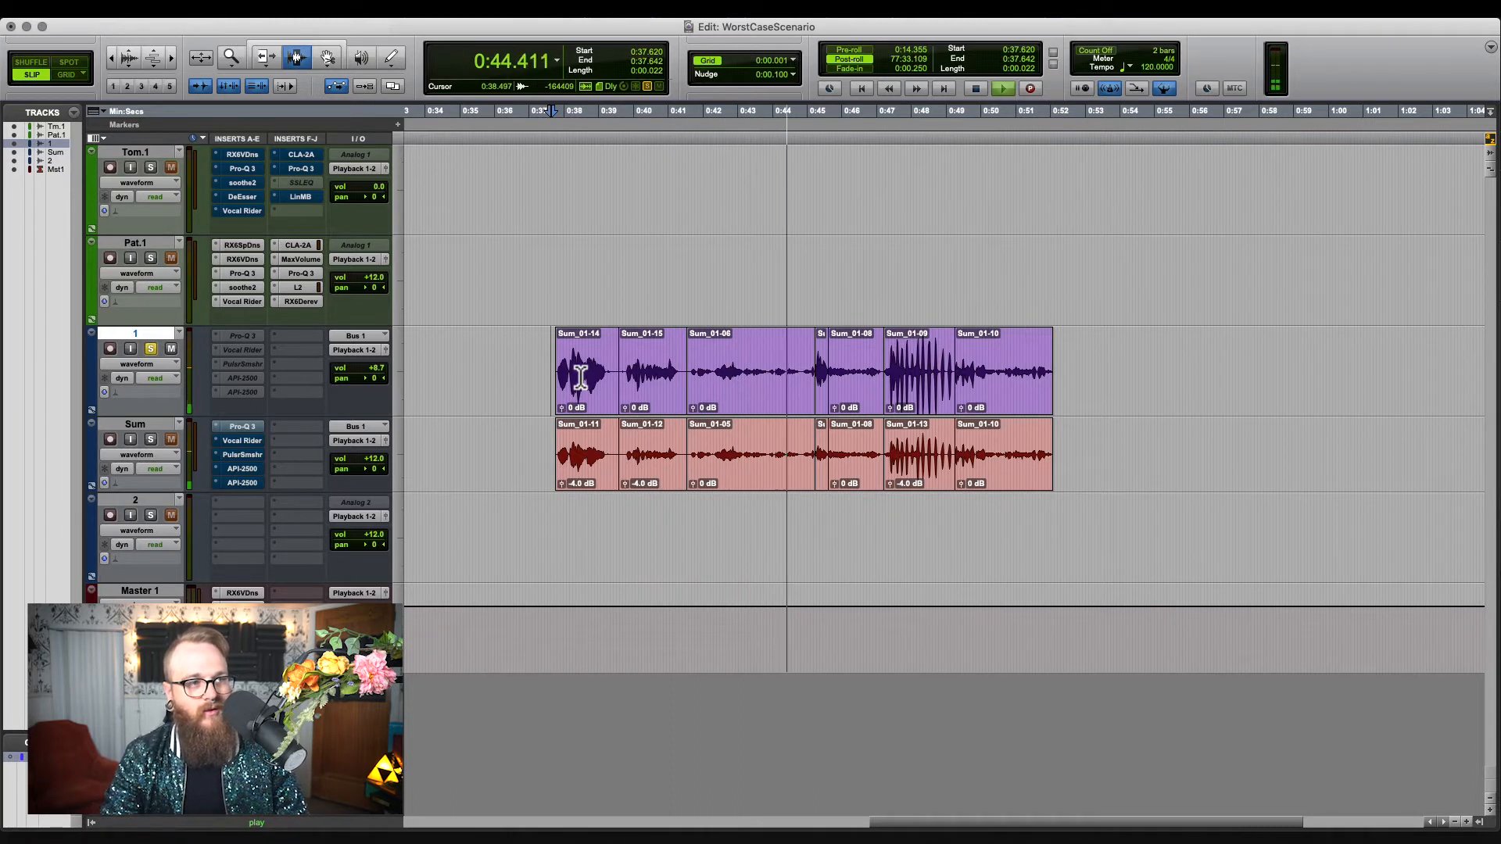
pyautogui.press('space')
# - Compare the quiet Sum_01-06 clip on track 1 with Sum_01-05 and the two clips before it on the Sum track
pyautogui.doubleClick(731, 371)
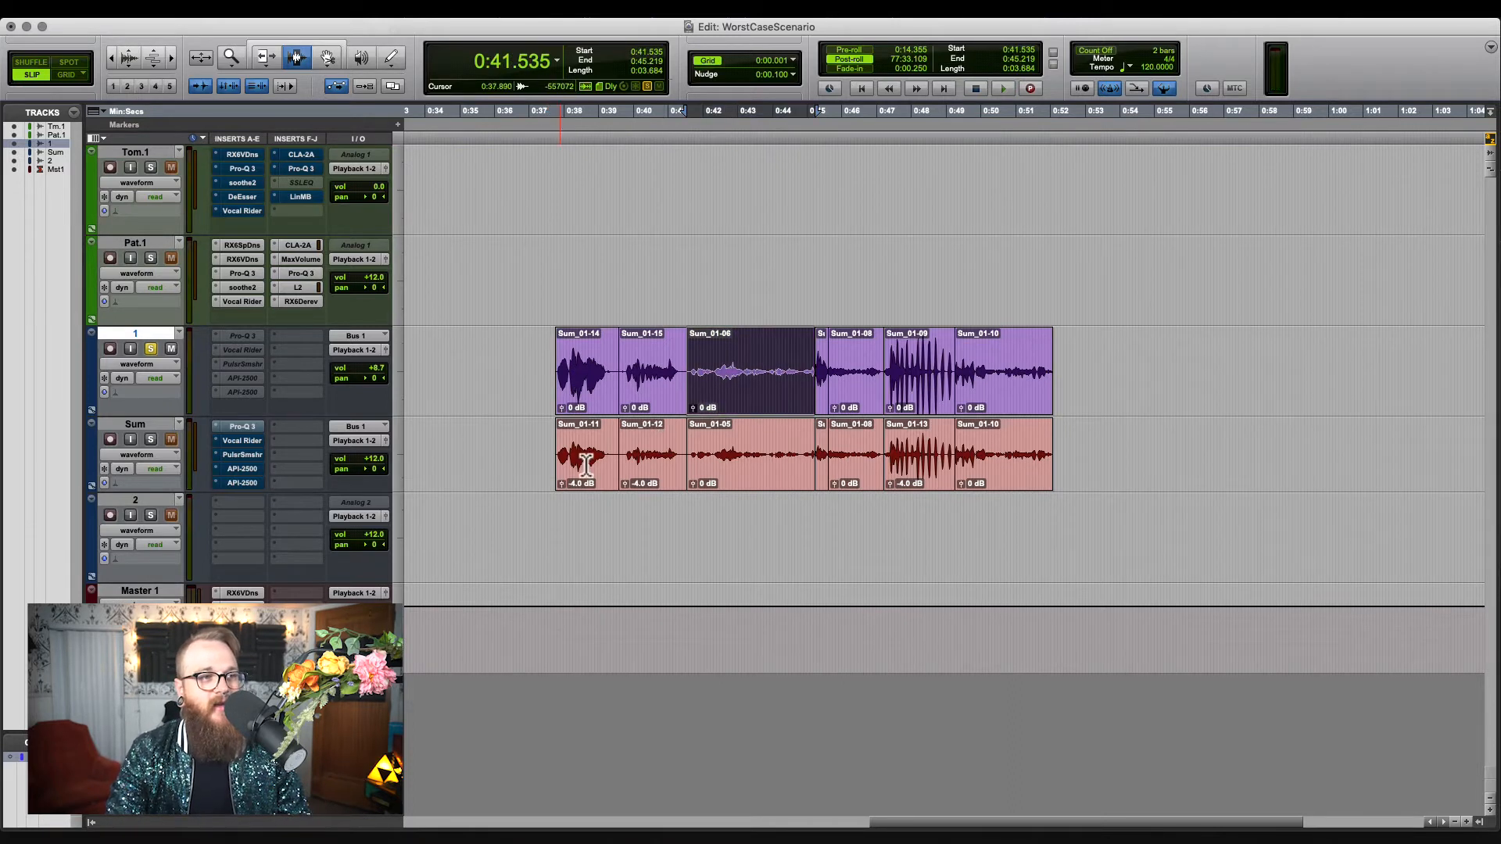
pyautogui.moveTo(687, 458); pyautogui.dragTo(813, 466)
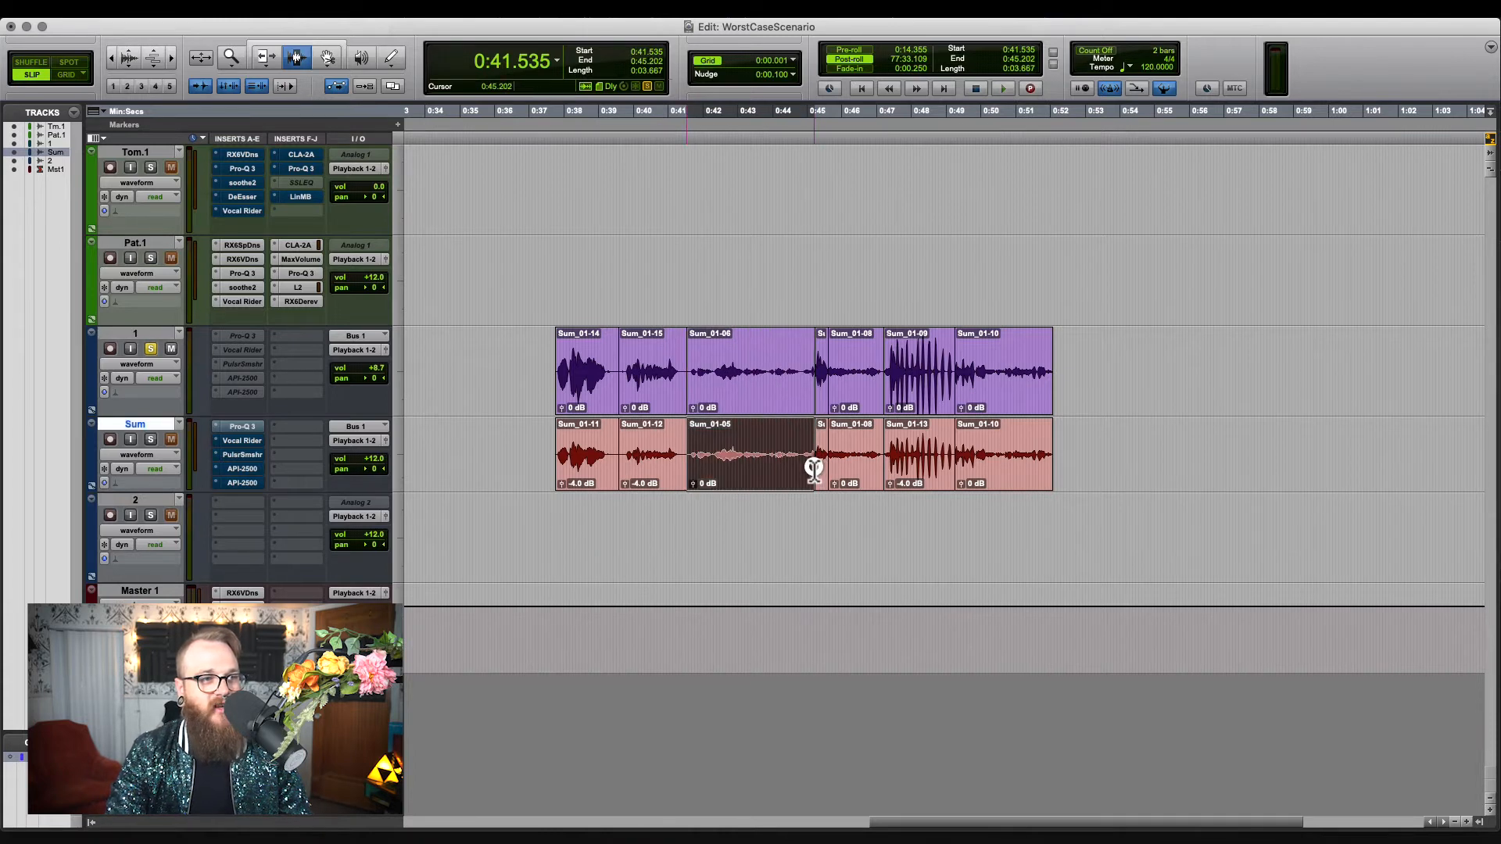
pyautogui.moveTo(558, 450); pyautogui.dragTo(685, 450)
pyautogui.click(649, 454)
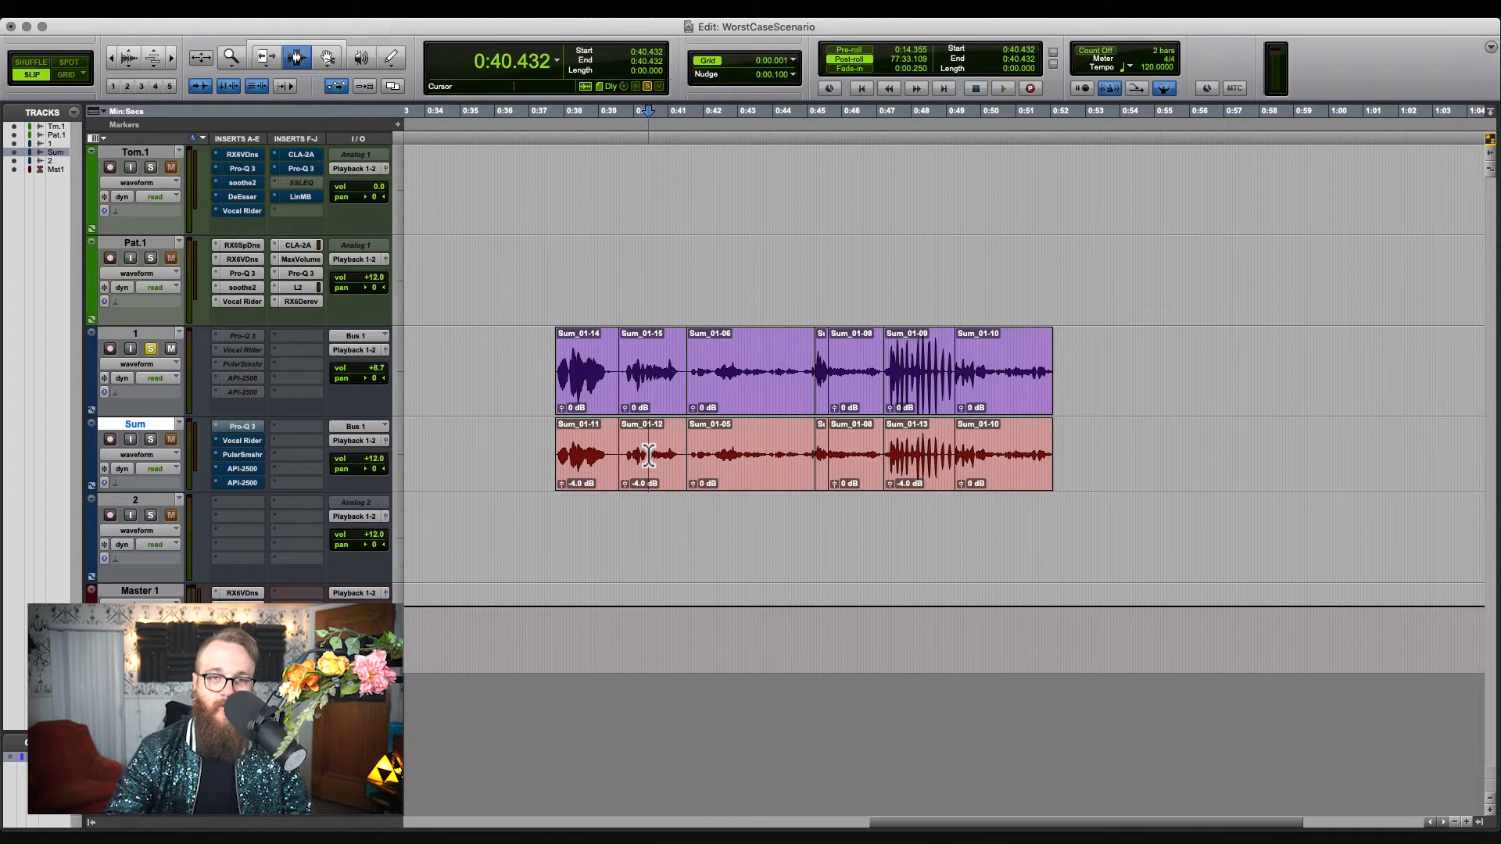
# - Switch the solo from track 1 to the Sum track
pyautogui.moveTo(555, 389); pyautogui.dragTo(564, 459)
pyautogui.hotkey('shift', 's')
pyautogui.click(561, 461)
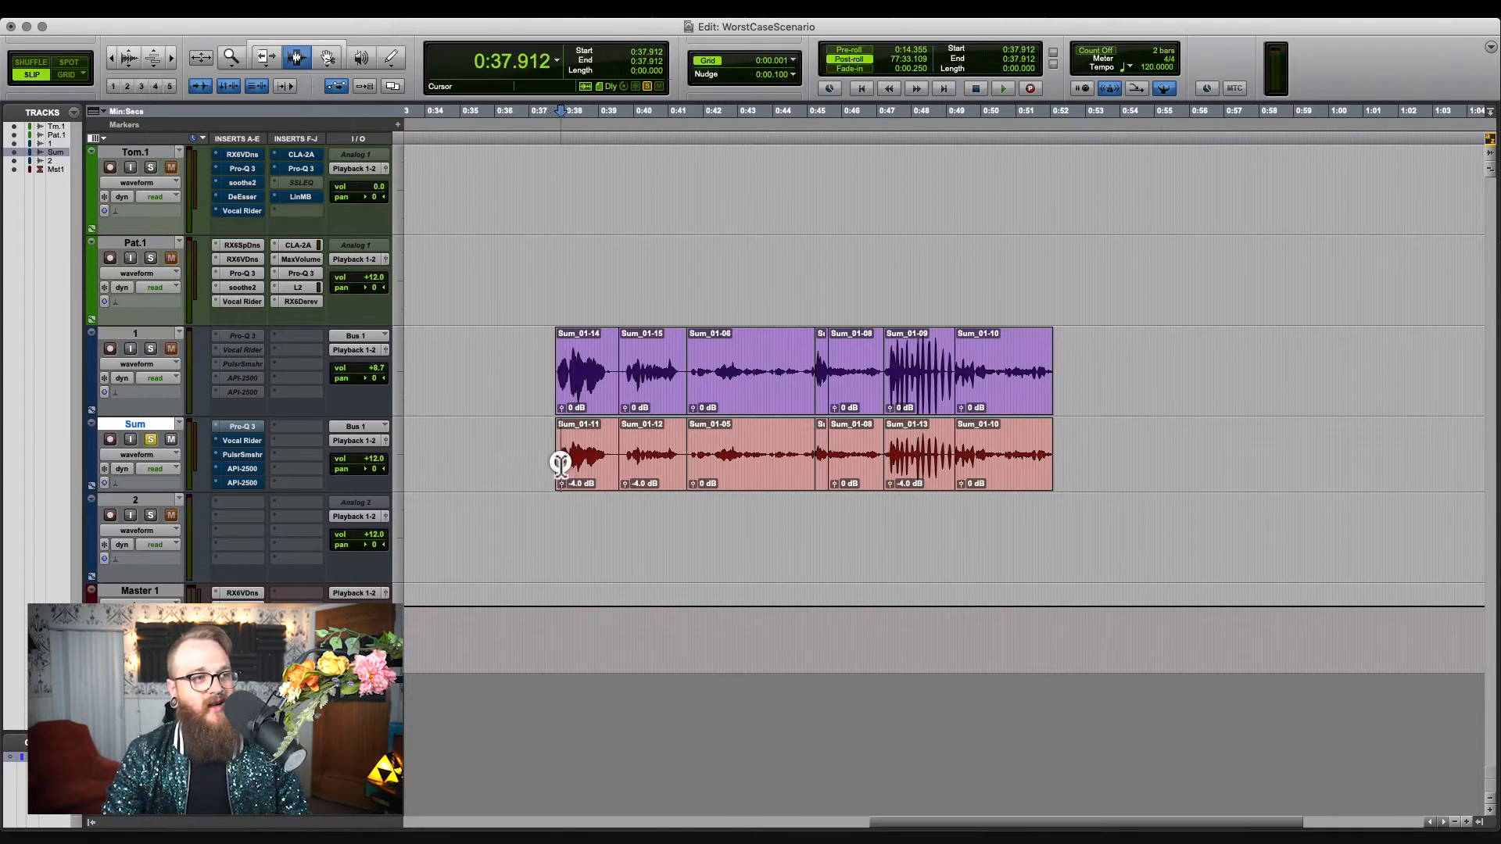
# - Examine the clip boundaries and levels along the Sum track, including the short clip before Sum_01-08
pyautogui.press('t')
pyautogui.press('t')
pyautogui.moveTo(929, 467); pyautogui.dragTo(1273, 458)
pyautogui.moveTo(1147, 438); pyautogui.dragTo(1171, 435)
pyautogui.press('r')
pyautogui.hscroll(5, 1094, 475)
pyautogui.click(921, 458)
pyautogui.moveTo(994, 438); pyautogui.dragTo(1017, 429)
pyautogui.press('t')
pyautogui.press('t')
pyautogui.click(1021, 472)
pyautogui.moveTo(1025, 375); pyautogui.dragTo(1046, 451)
pyautogui.click(1039, 459)
pyautogui.press('r')
pyautogui.press('r')
pyautogui.hscroll(4, 1016, 464)
pyautogui.doubleClick(826, 462)
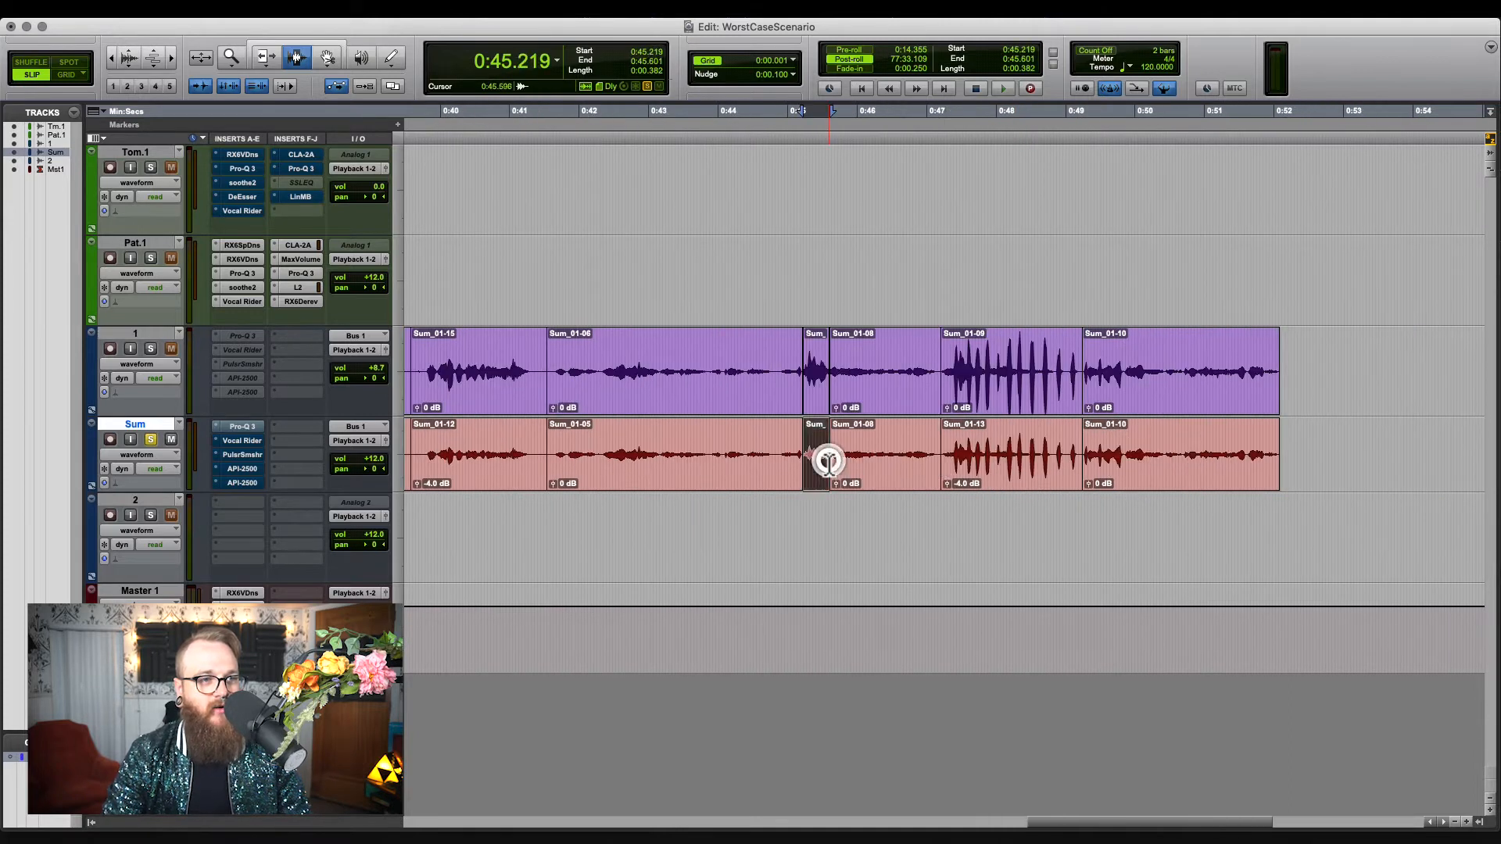
pyautogui.doubleClick(874, 462)
pyautogui.press('r')
# - Play the Sum track from its first clip and raise the clip gain of Sum_01-05 to +0.8 dB
pyautogui.click(612, 450)
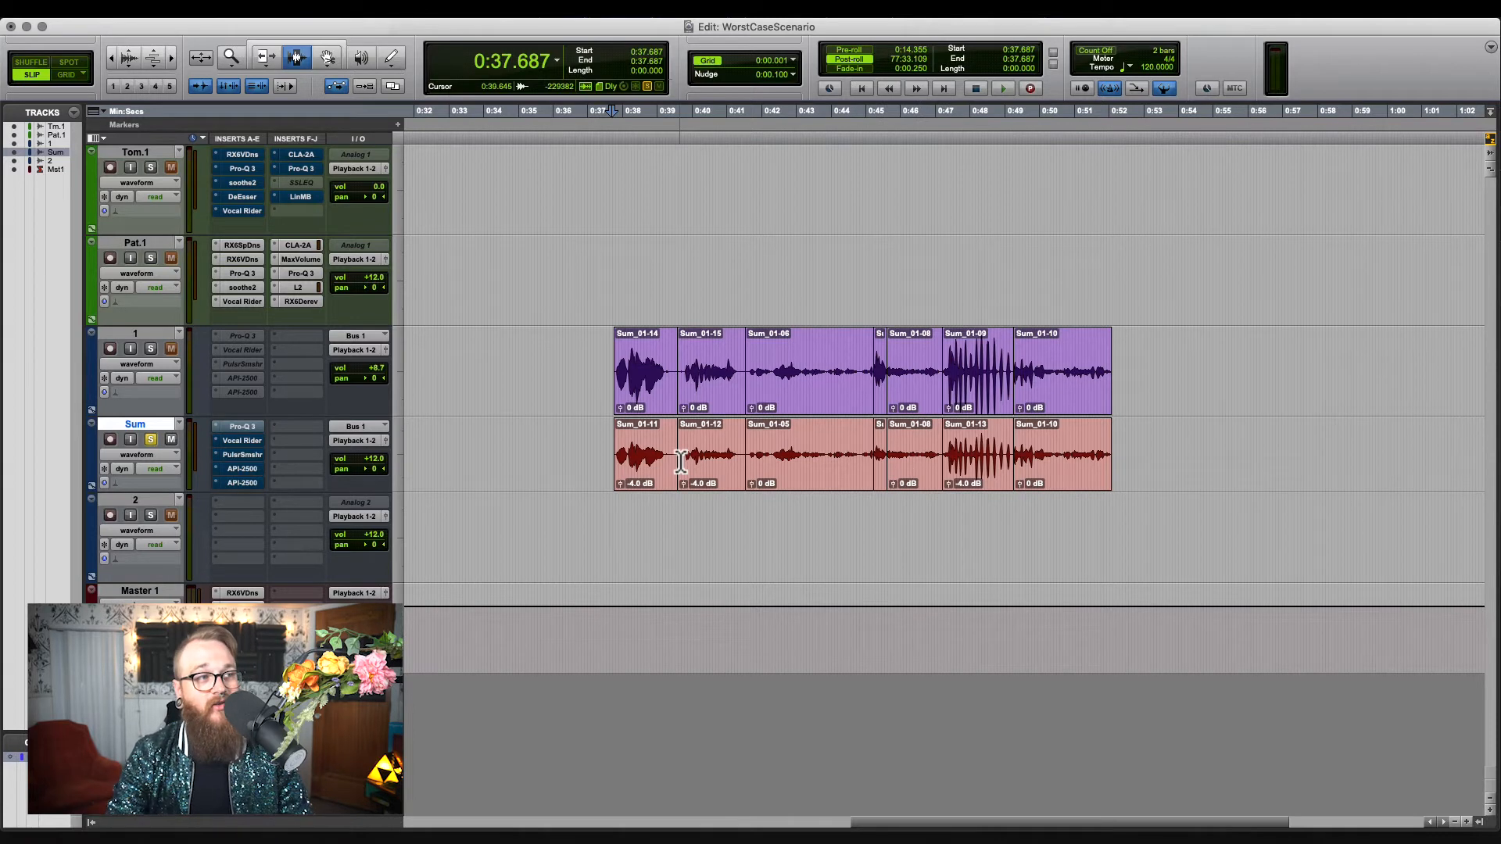
pyautogui.press('space')
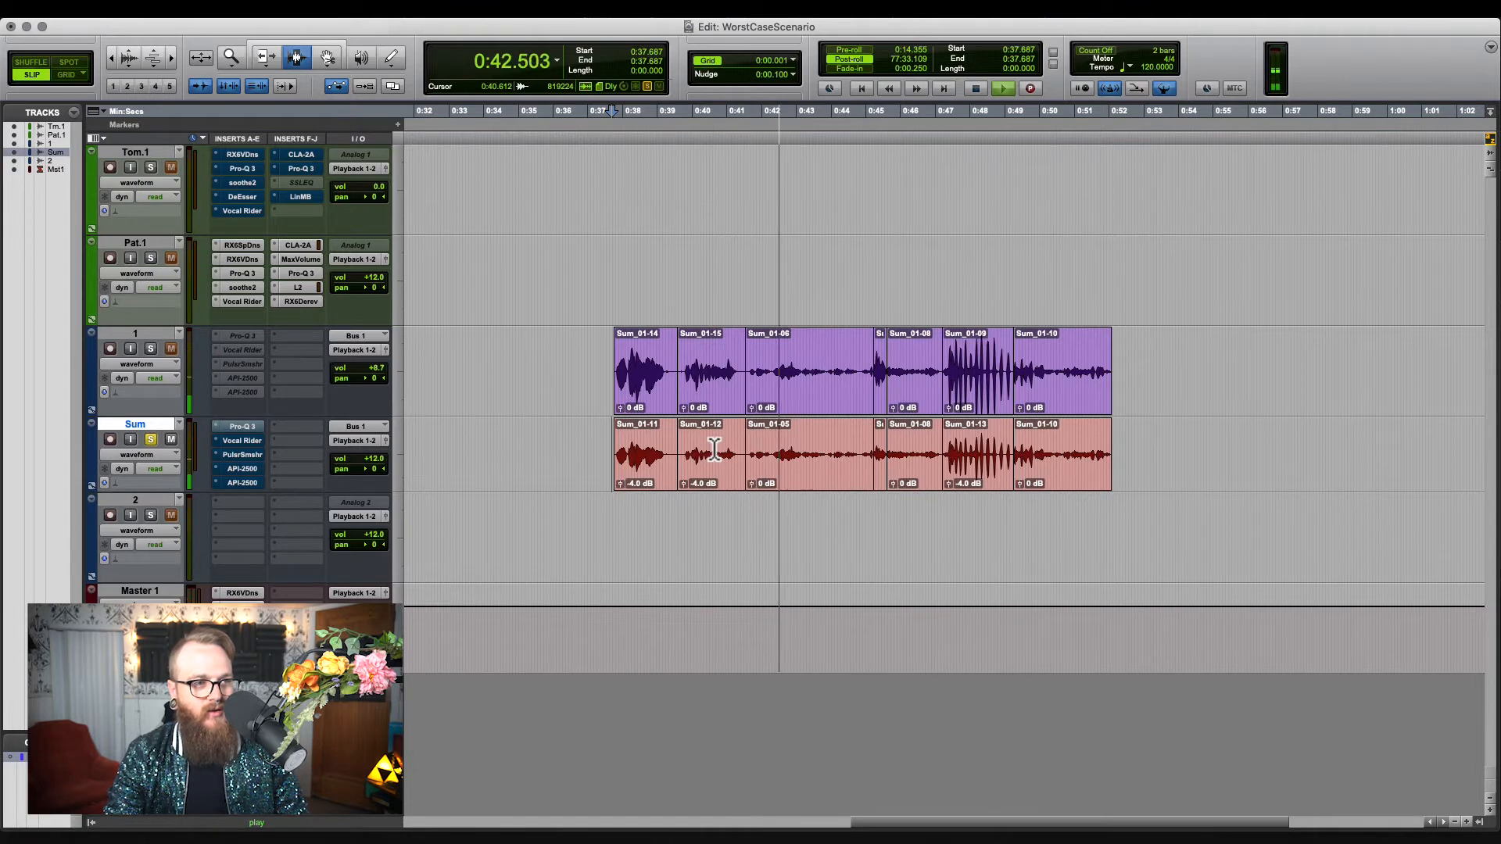
pyautogui.moveTo(753, 484); pyautogui.dragTo(754, 473)
pyautogui.press('r')
pyautogui.press('space')
pyautogui.click(780, 453)
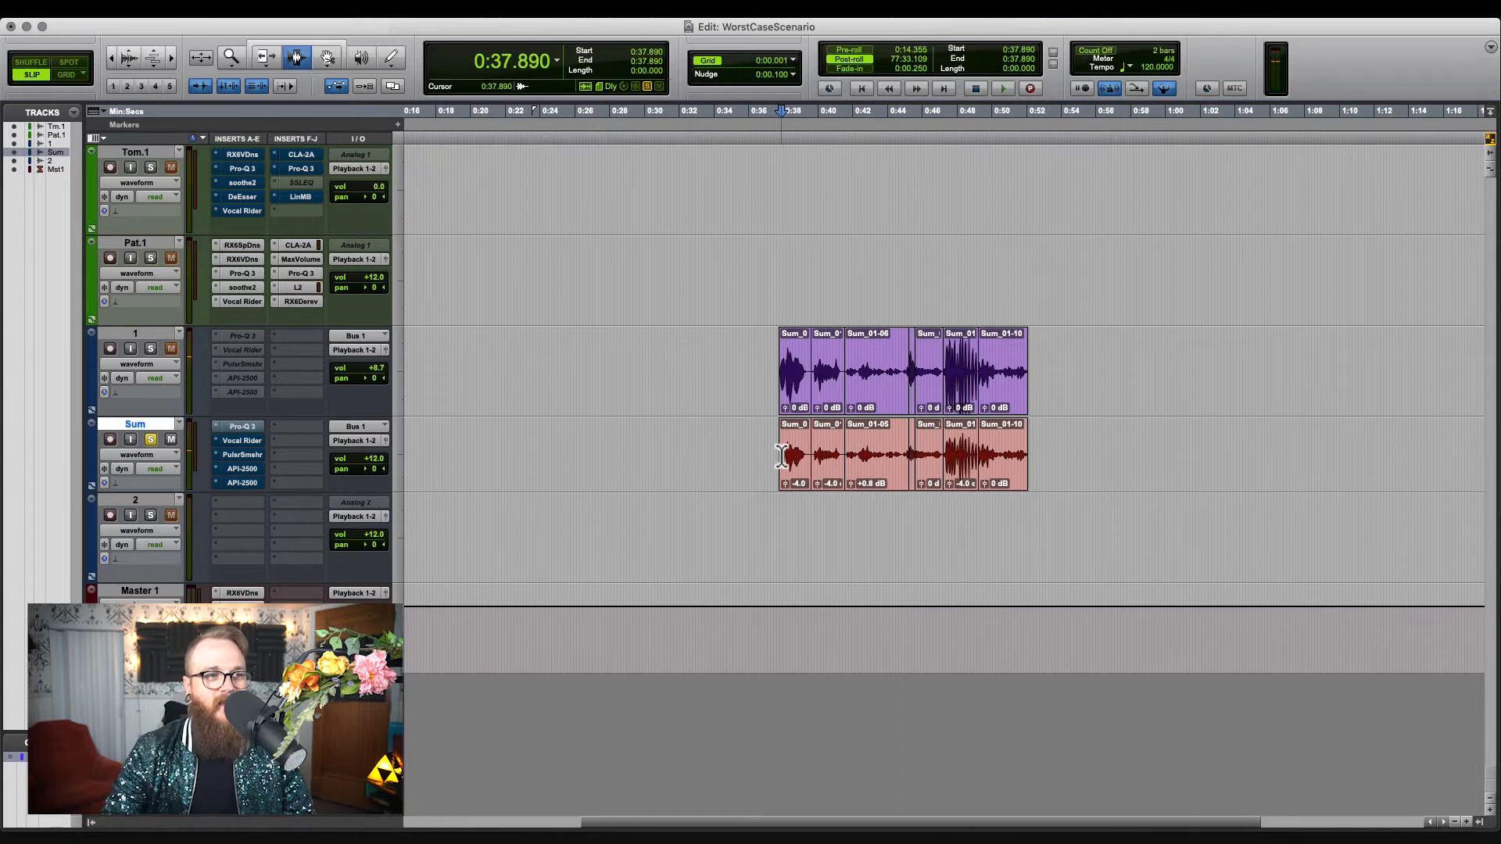
# - Open the FabFilter Pro-Q 3 insert on the Sum track and bring its window fully into view
pyautogui.click(686, 432)
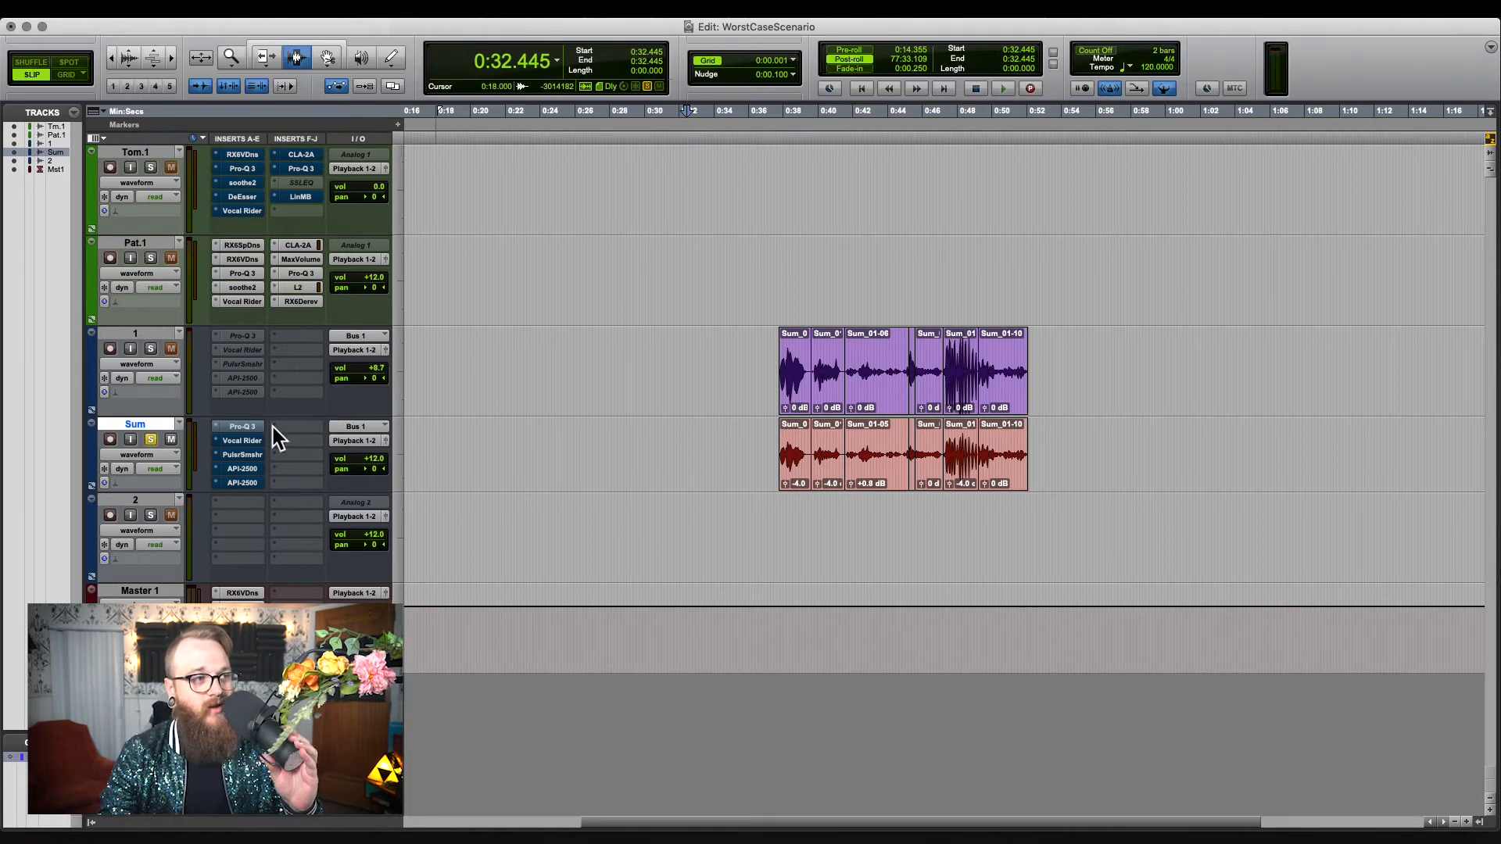
pyautogui.keyDown('super'); pyautogui.click(247, 428); pyautogui.keyUp('super')
pyautogui.keyDown('super'); pyautogui.click(247, 429); pyautogui.keyUp('super')
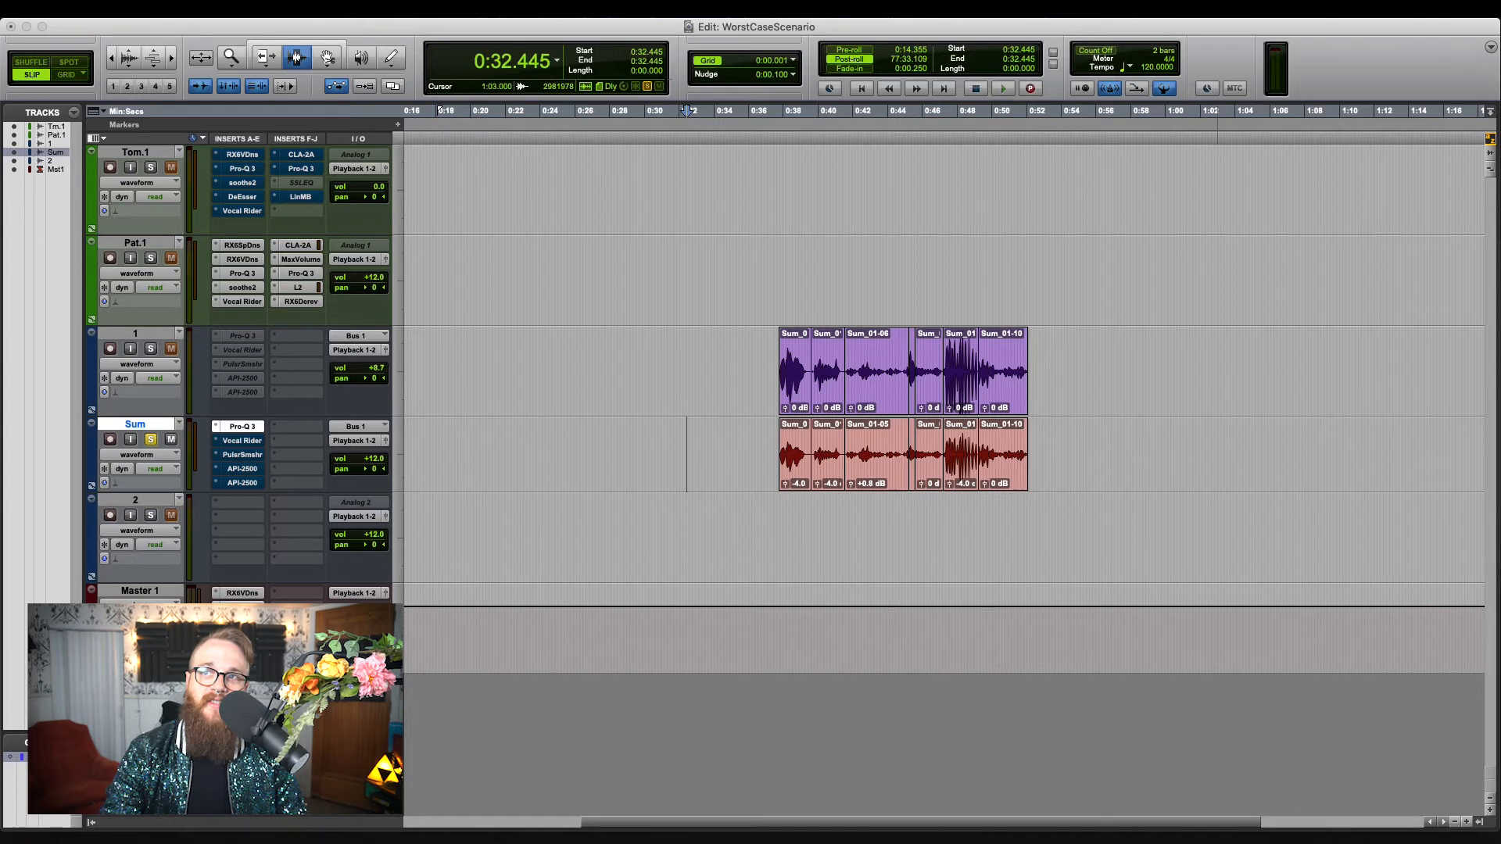
pyautogui.moveTo(1499, 116); pyautogui.dragTo(1010, 92)
pyautogui.moveTo(876, 101); pyautogui.dragTo(917, 126)
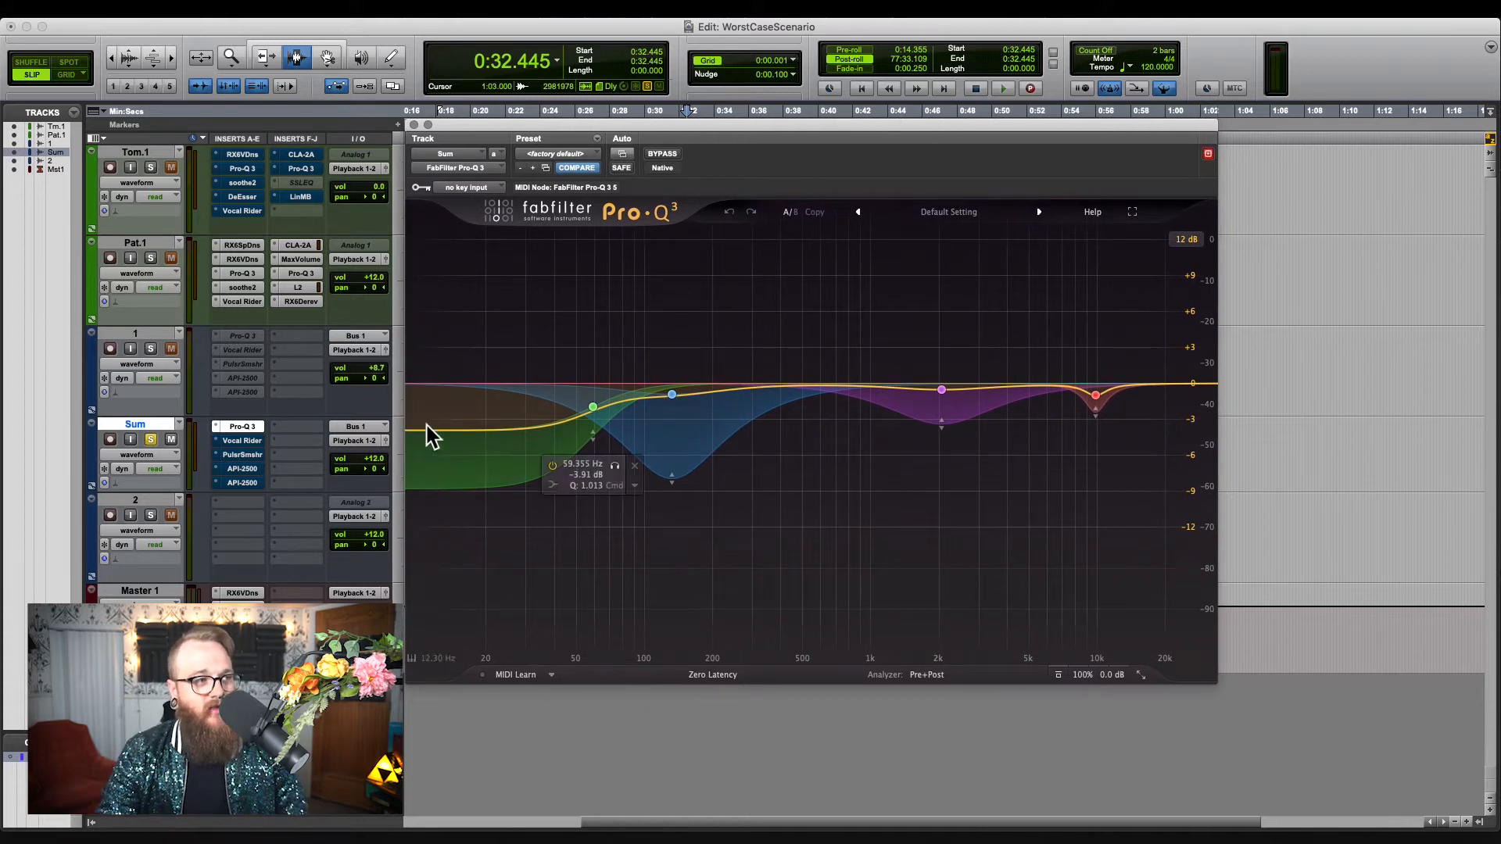
# - Insert the F6 (mono) EQ plug-in in the first free F-J slot of the Sum track, view it and close its window
pyautogui.click(295, 427)
pyautogui.moveTo(375, 428)
pyautogui.moveTo(430, 433)
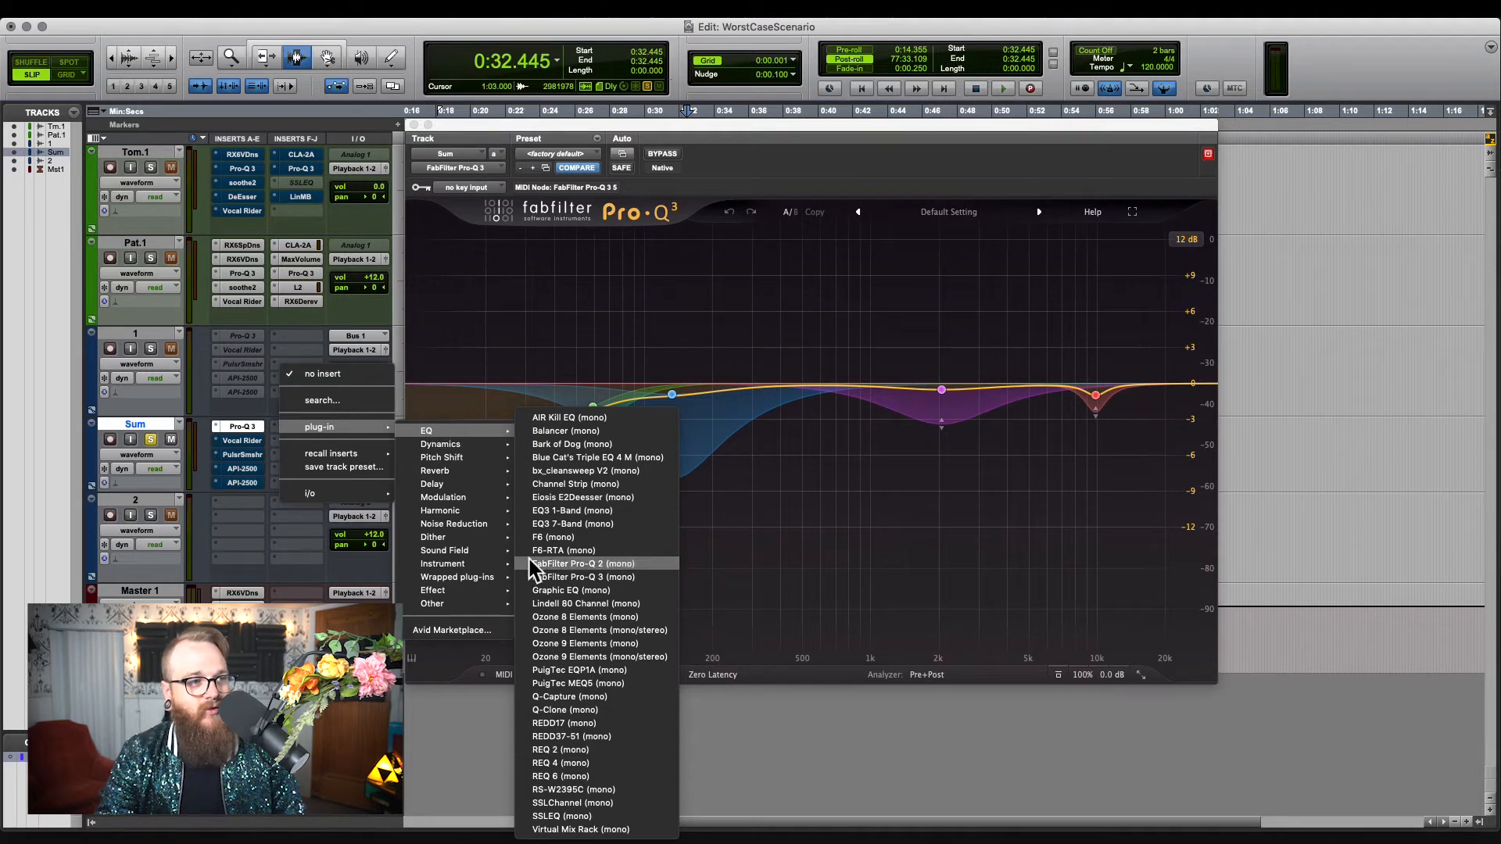
pyautogui.click(574, 537)
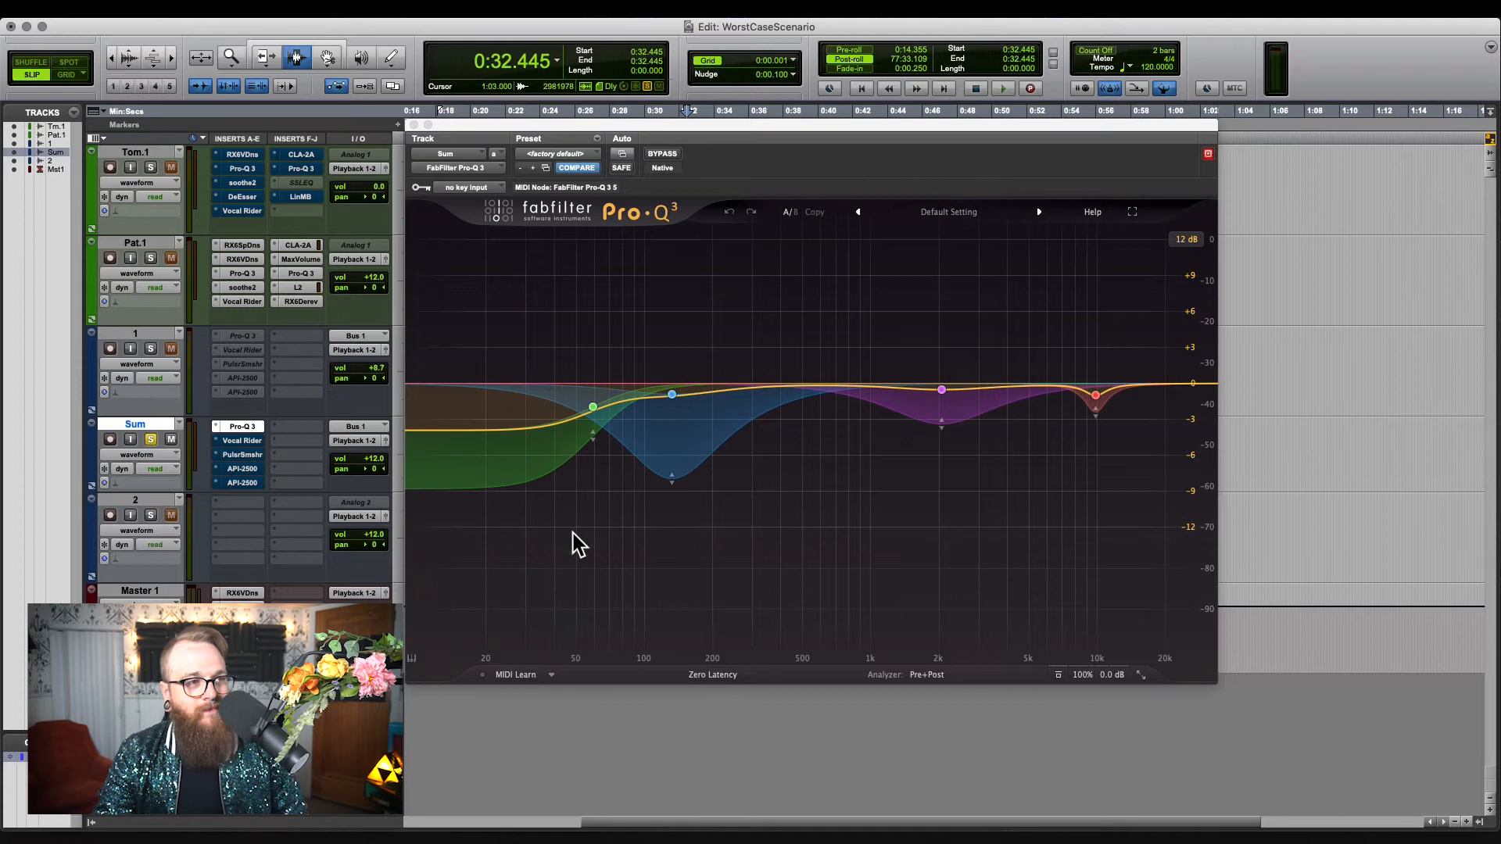
pyautogui.moveTo(693, 130); pyautogui.dragTo(754, 137)
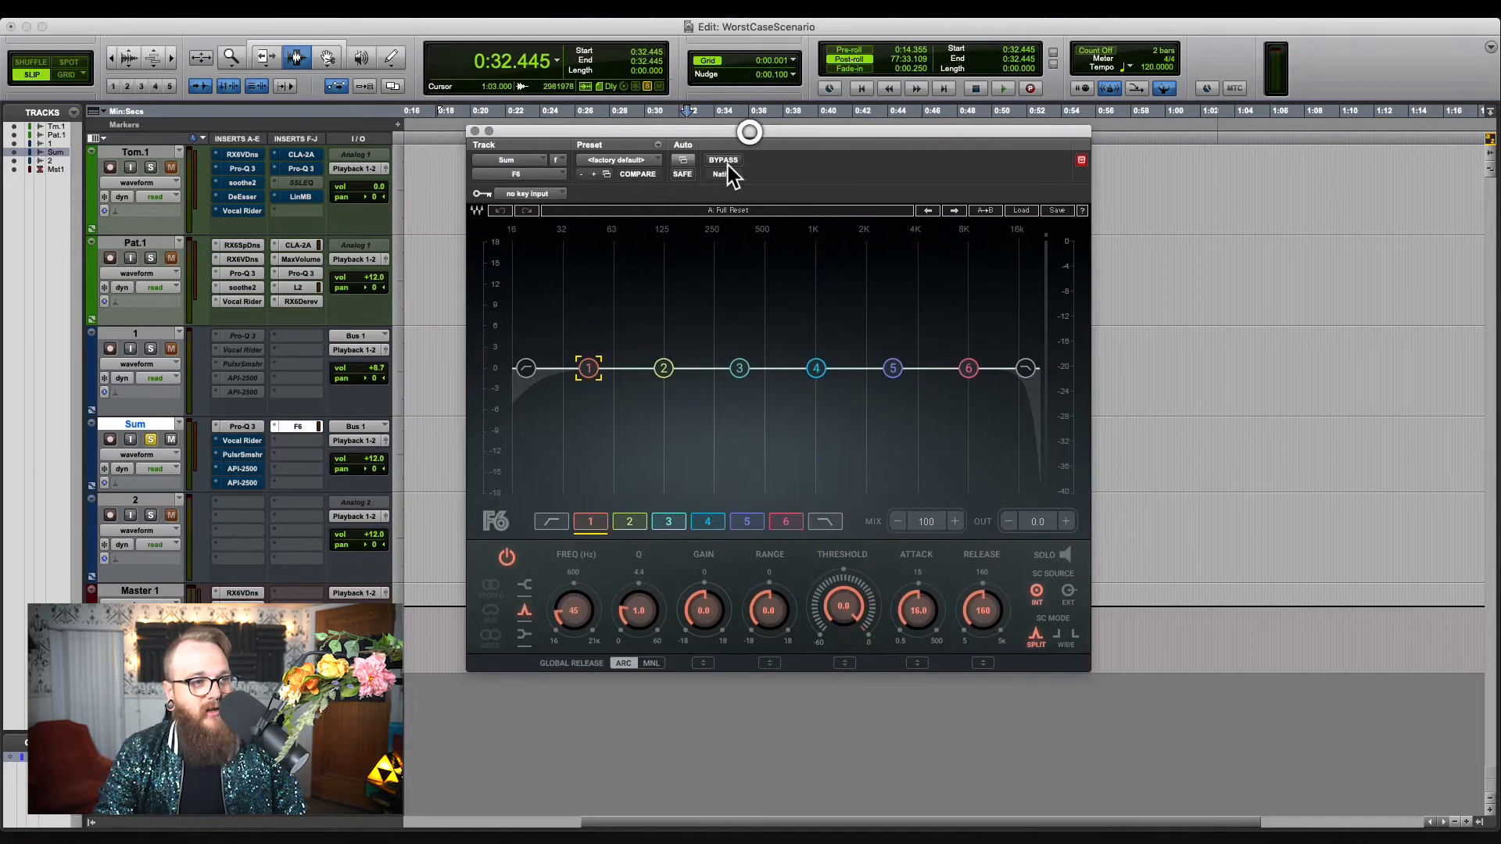
pyautogui.click(474, 131)
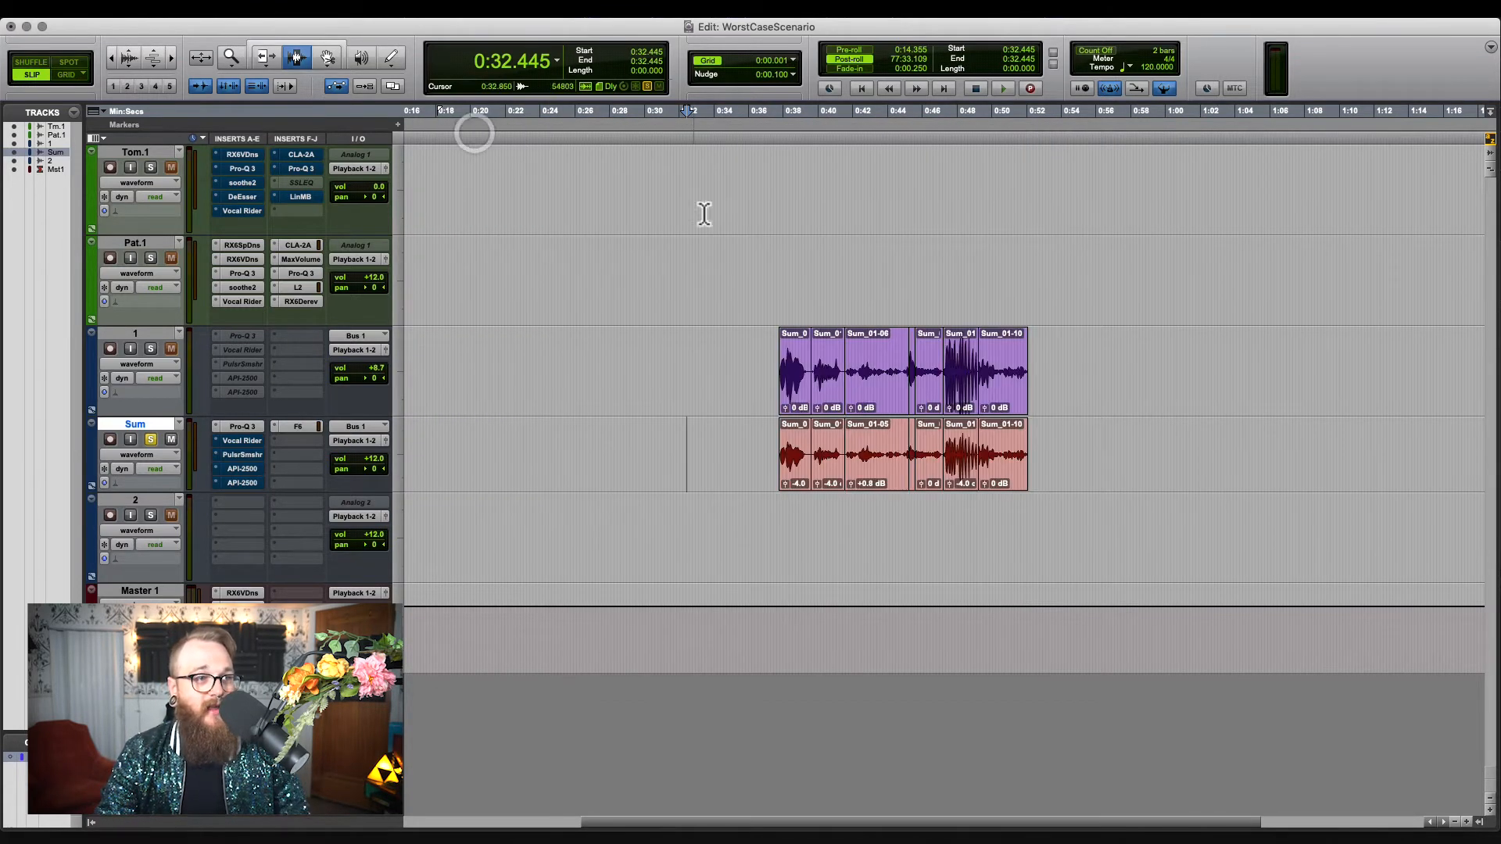
# - Reopen Pro-Q 3 on the Sum track and select its dynamic bell band at 132.50 Hz
pyautogui.click(244, 426)
pyautogui.moveTo(867, 137); pyautogui.dragTo(817, 135)
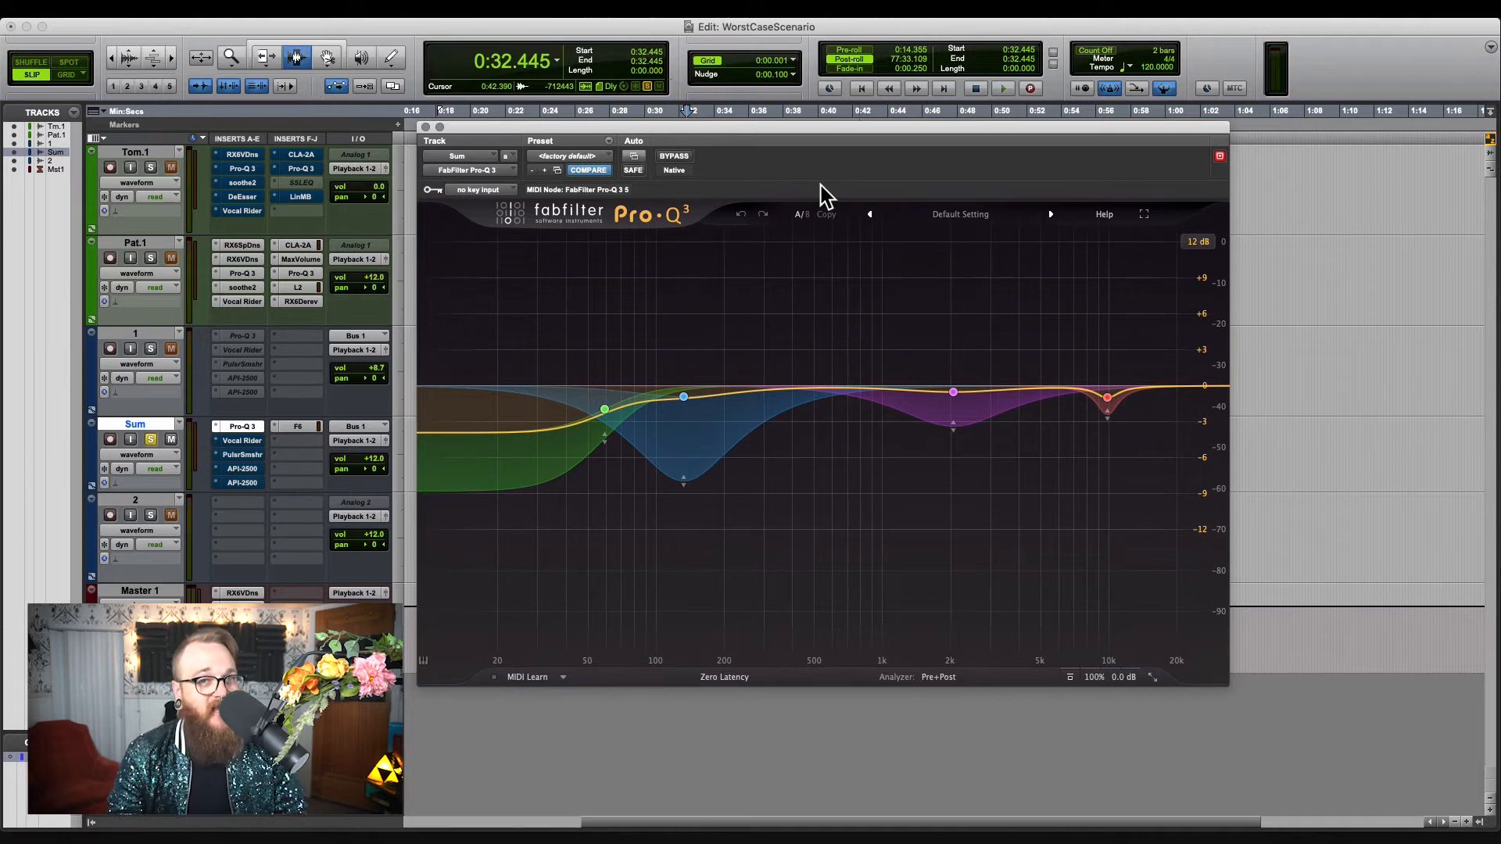
pyautogui.moveTo(820, 128); pyautogui.dragTo(905, 131)
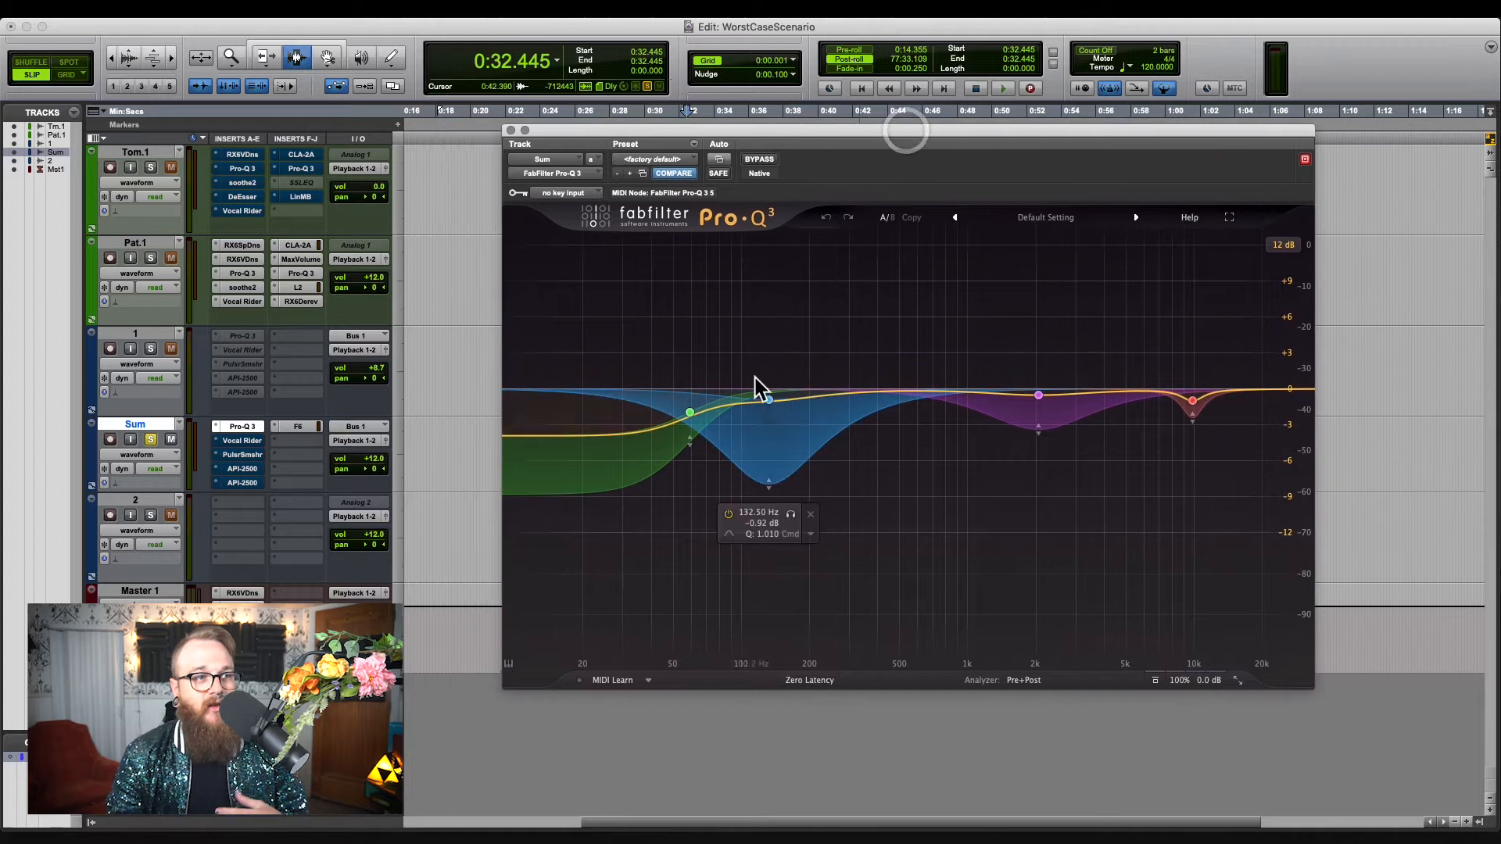
pyautogui.click(769, 401)
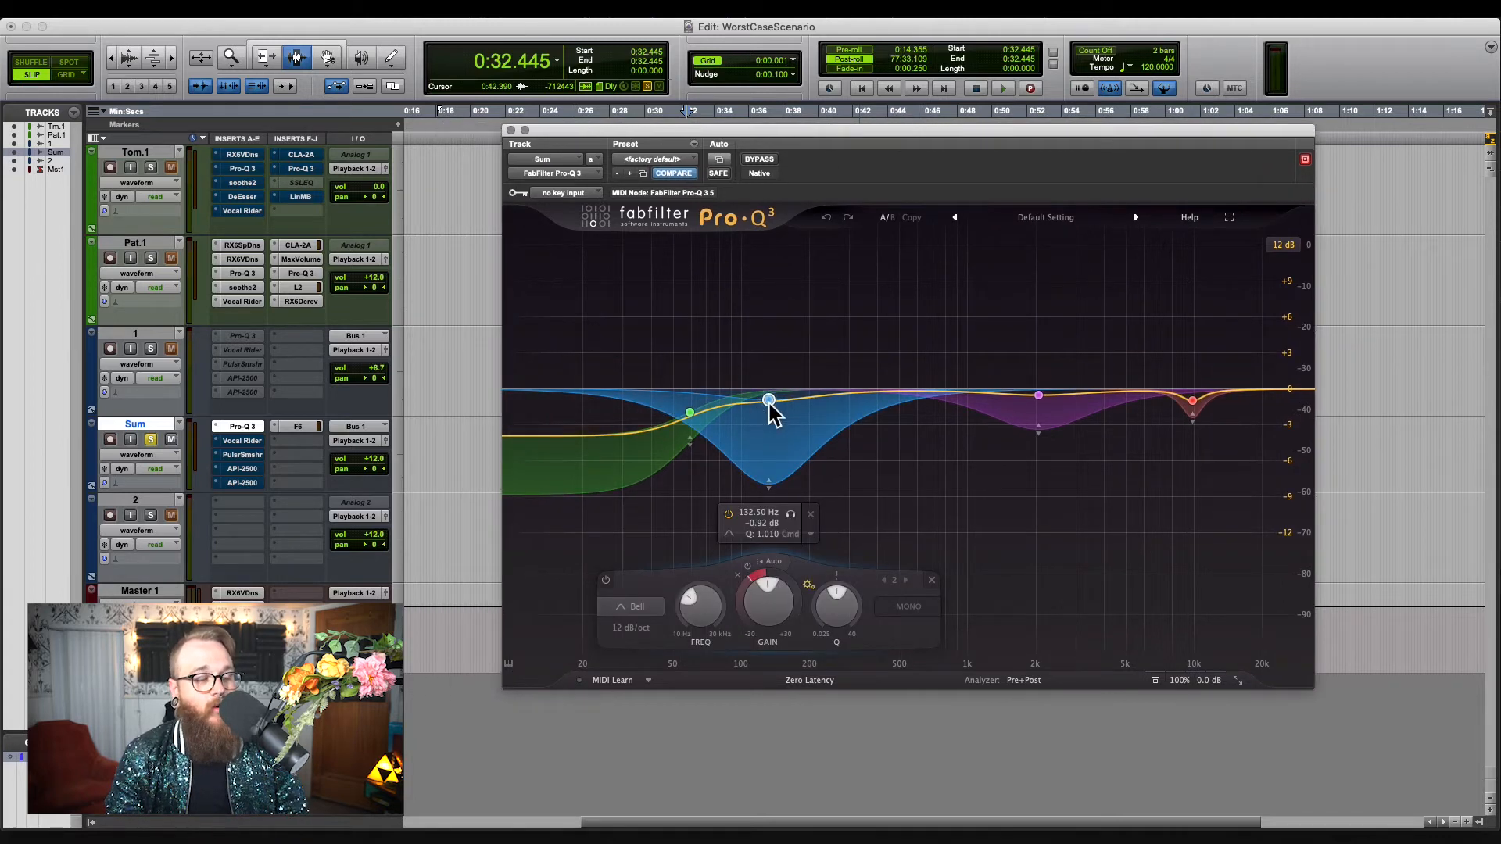
# - Remove the F6 plug-in from the Sum track's inserts
pyautogui.click(274, 424)
pyautogui.click(305, 382)
pyautogui.click(303, 381)
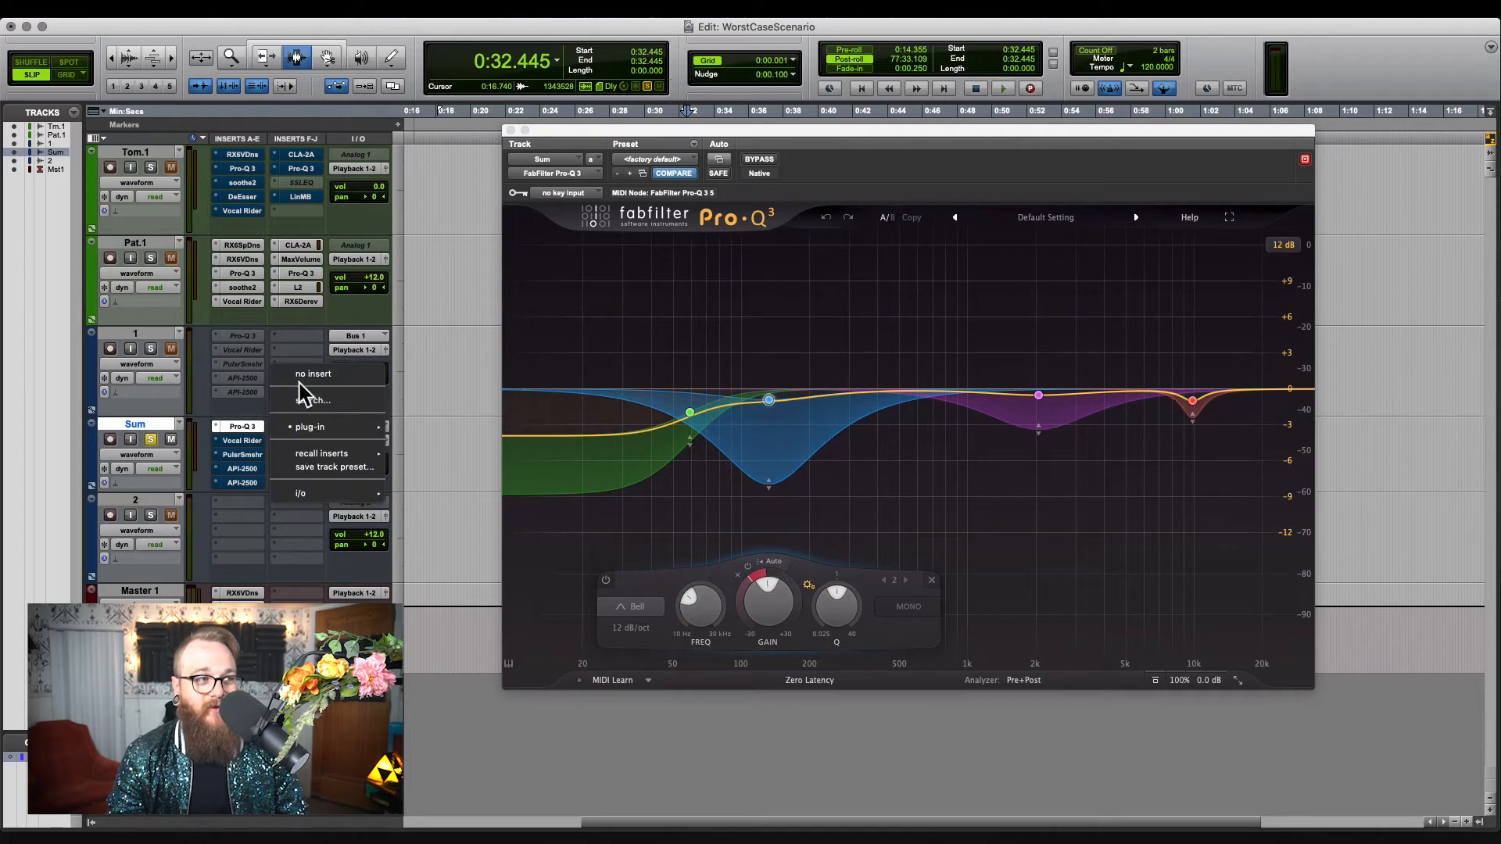
pyautogui.click(303, 376)
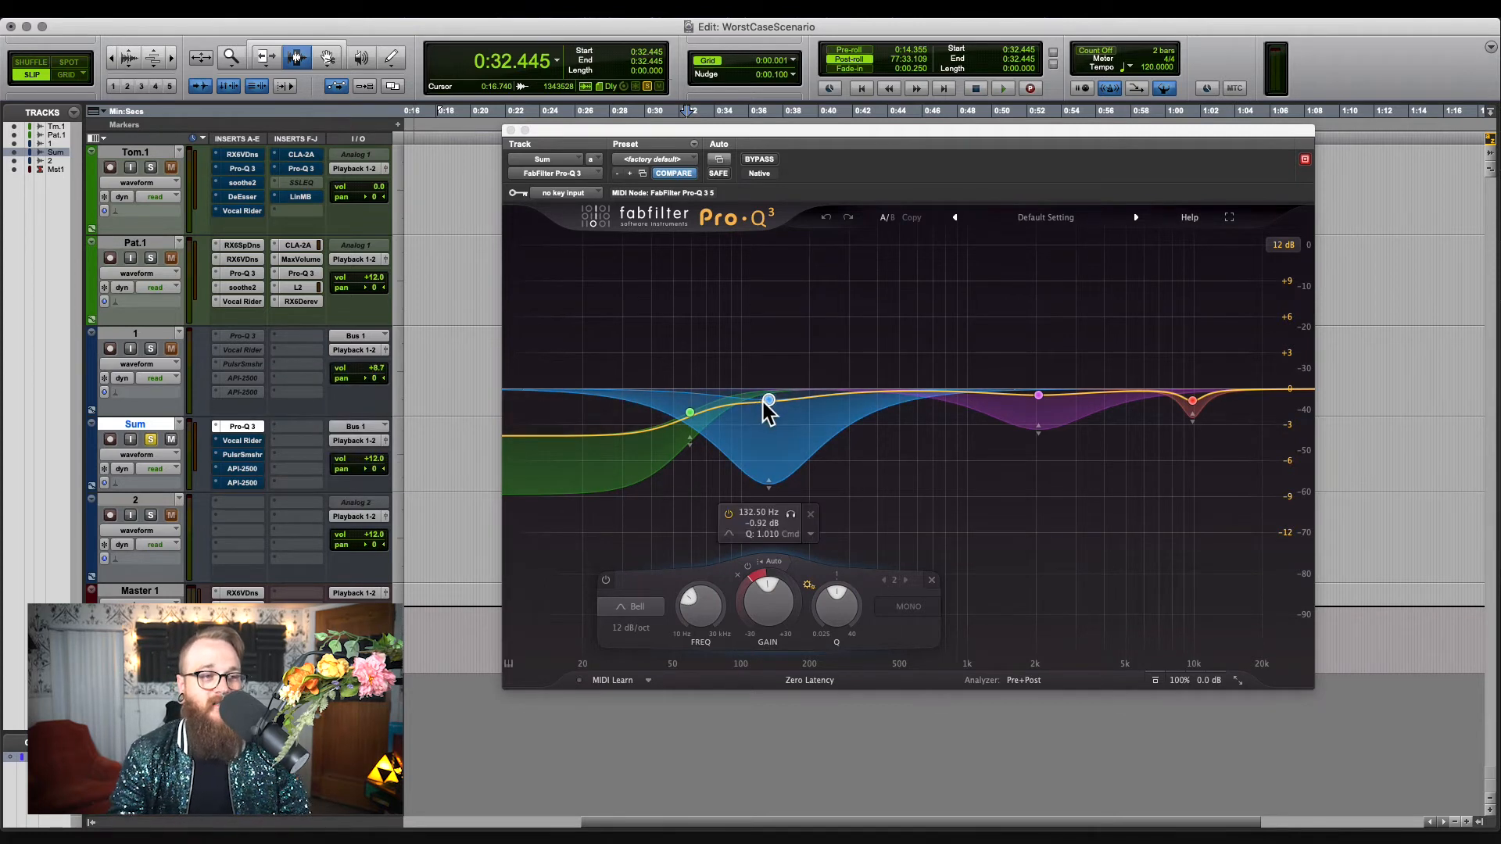
pyautogui.click(769, 401)
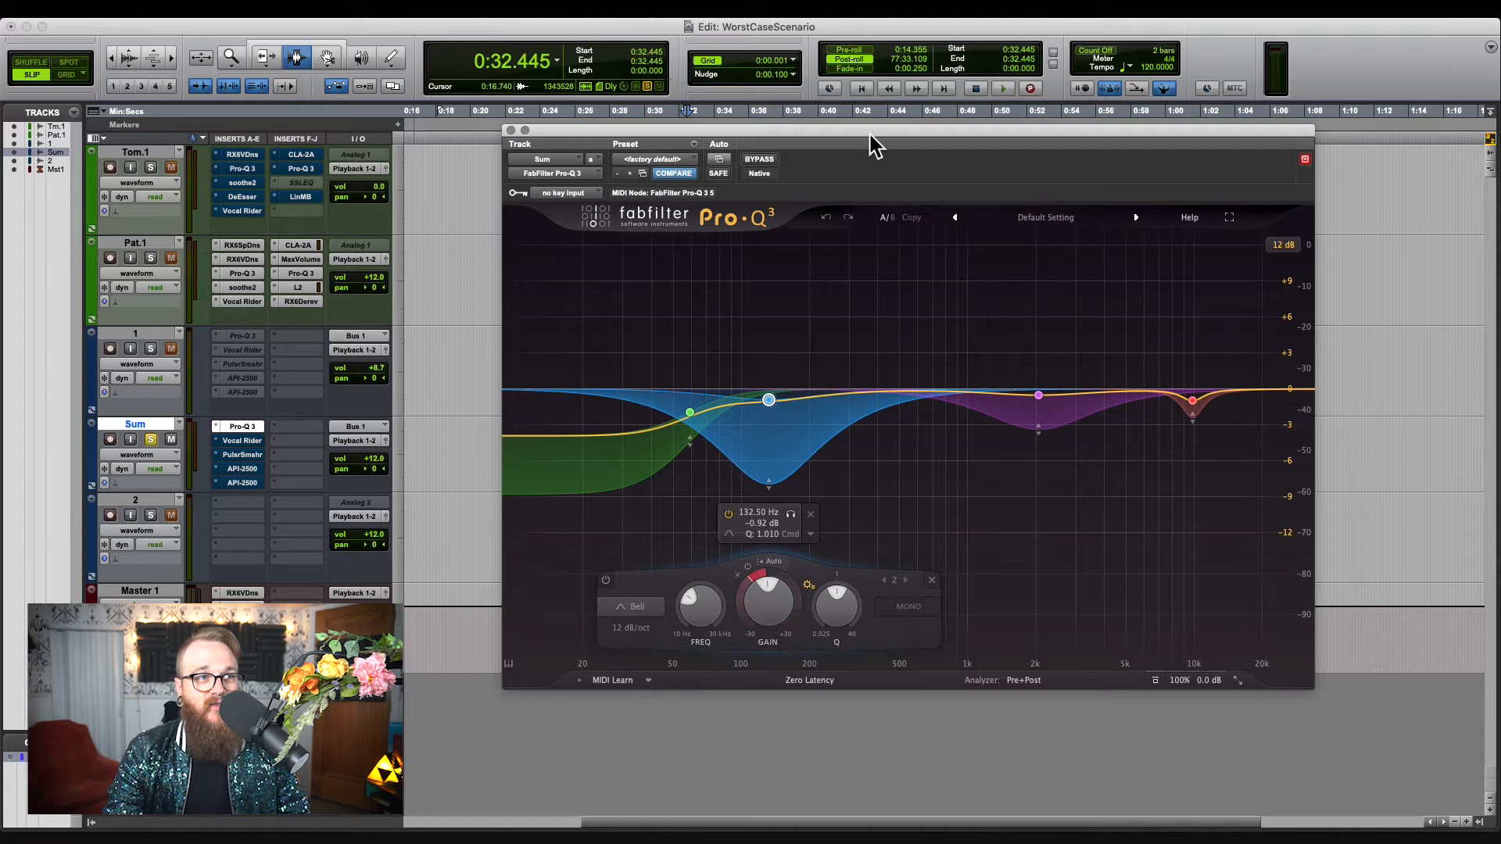
pyautogui.moveTo(870, 134); pyautogui.dragTo(870, 130)
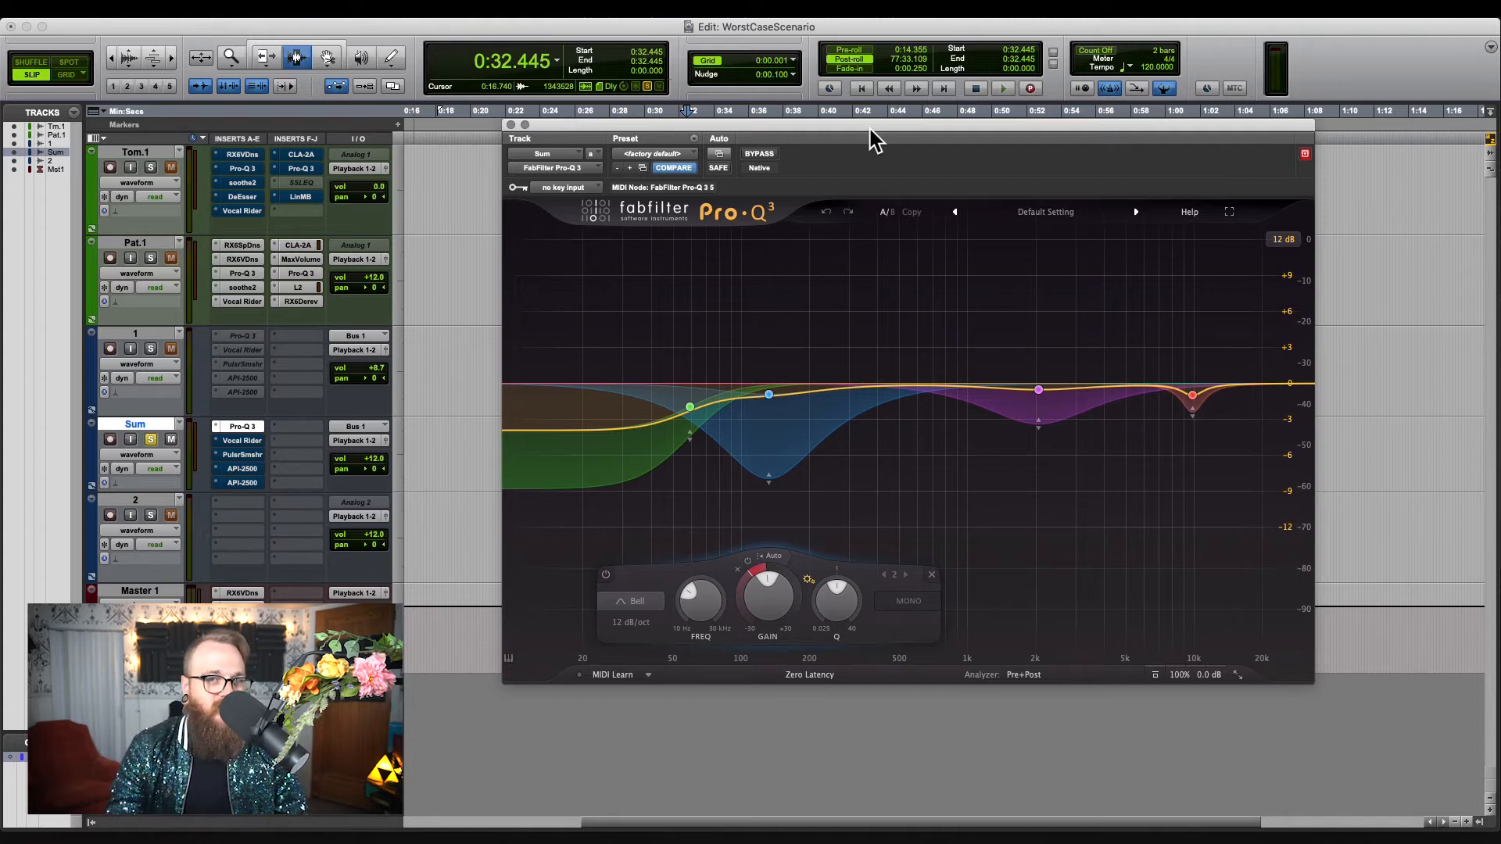
pyautogui.moveTo(870, 129); pyautogui.dragTo(874, 129)
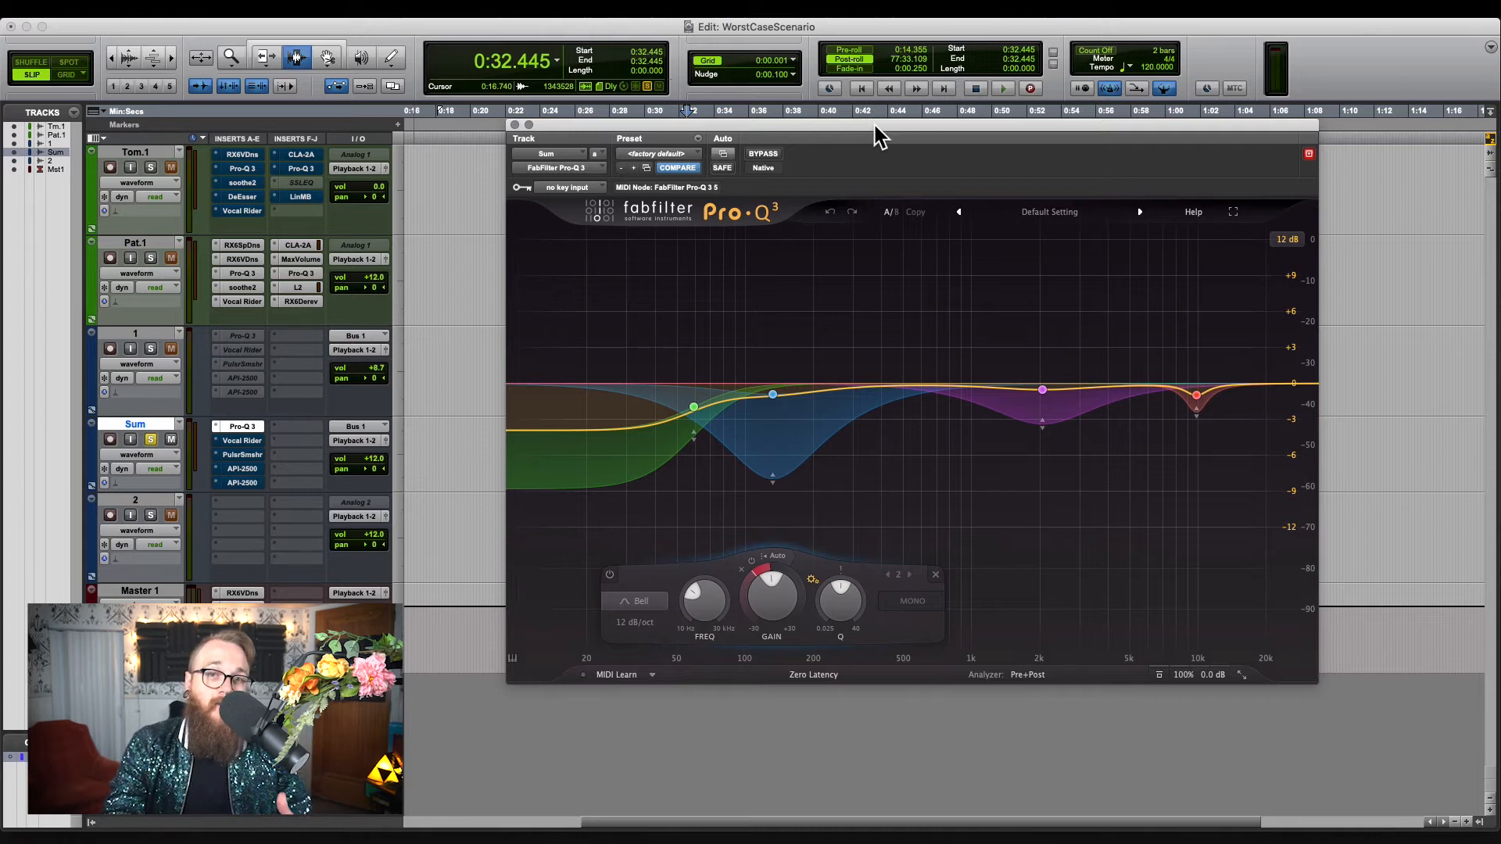
# - Set the playback position at the start of the first Sum clip, keep Pro-Q 3 open beside the clips, and select its 132.50 Hz band
pyautogui.moveTo(875, 125); pyautogui.dragTo(830, 499)
pyautogui.click(759, 432)
pyautogui.press('t')
pyautogui.press('t')
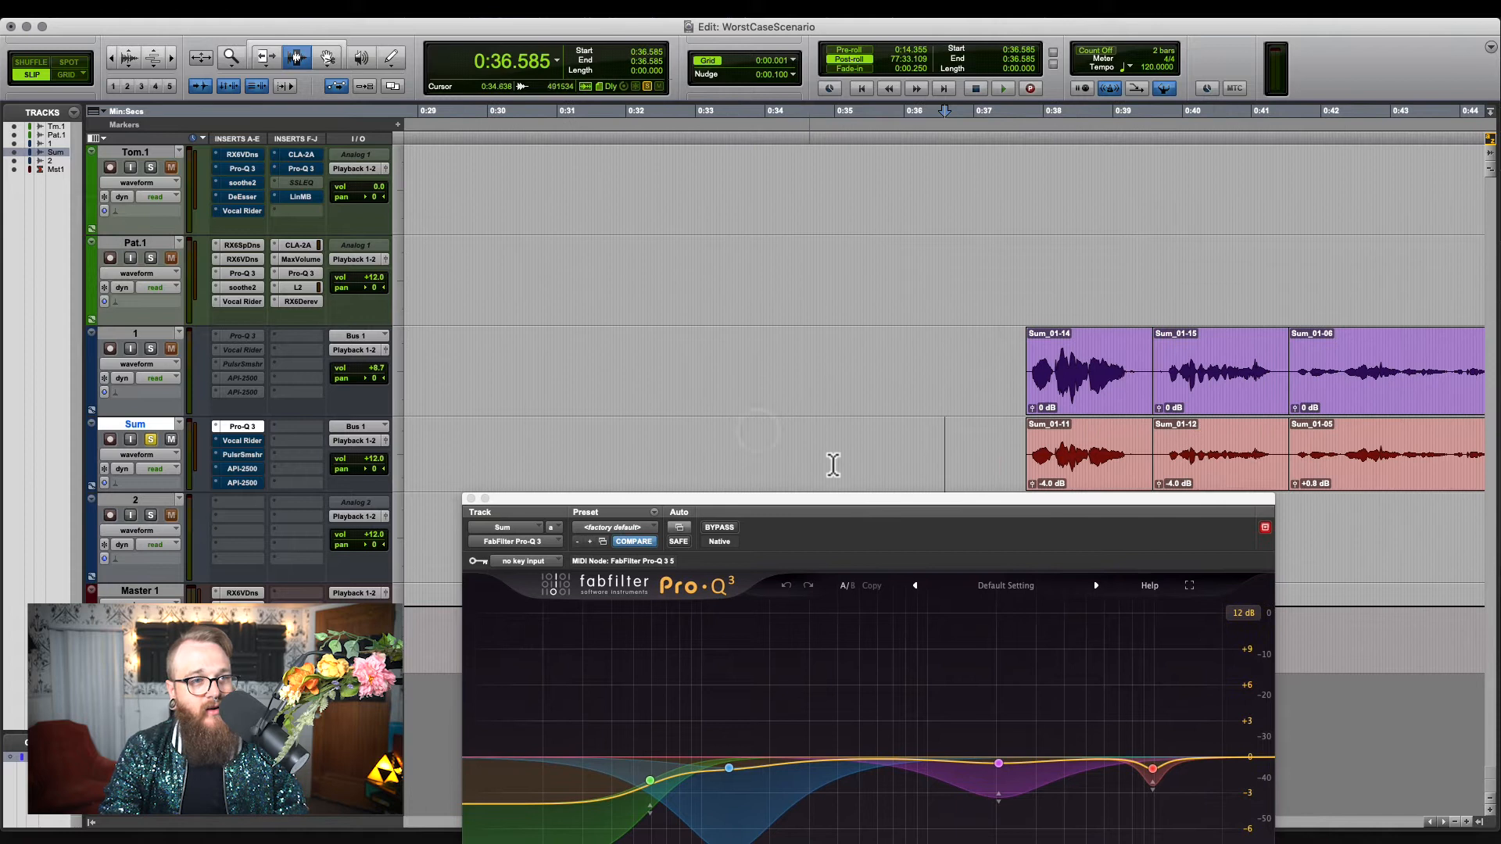
pyautogui.click(1026, 463)
pyautogui.moveTo(1025, 509); pyautogui.dragTo(1300, 265)
pyautogui.hscroll(5, 782, 219)
pyautogui.moveTo(836, 258); pyautogui.dragTo(787, 270)
pyautogui.click(952, 537)
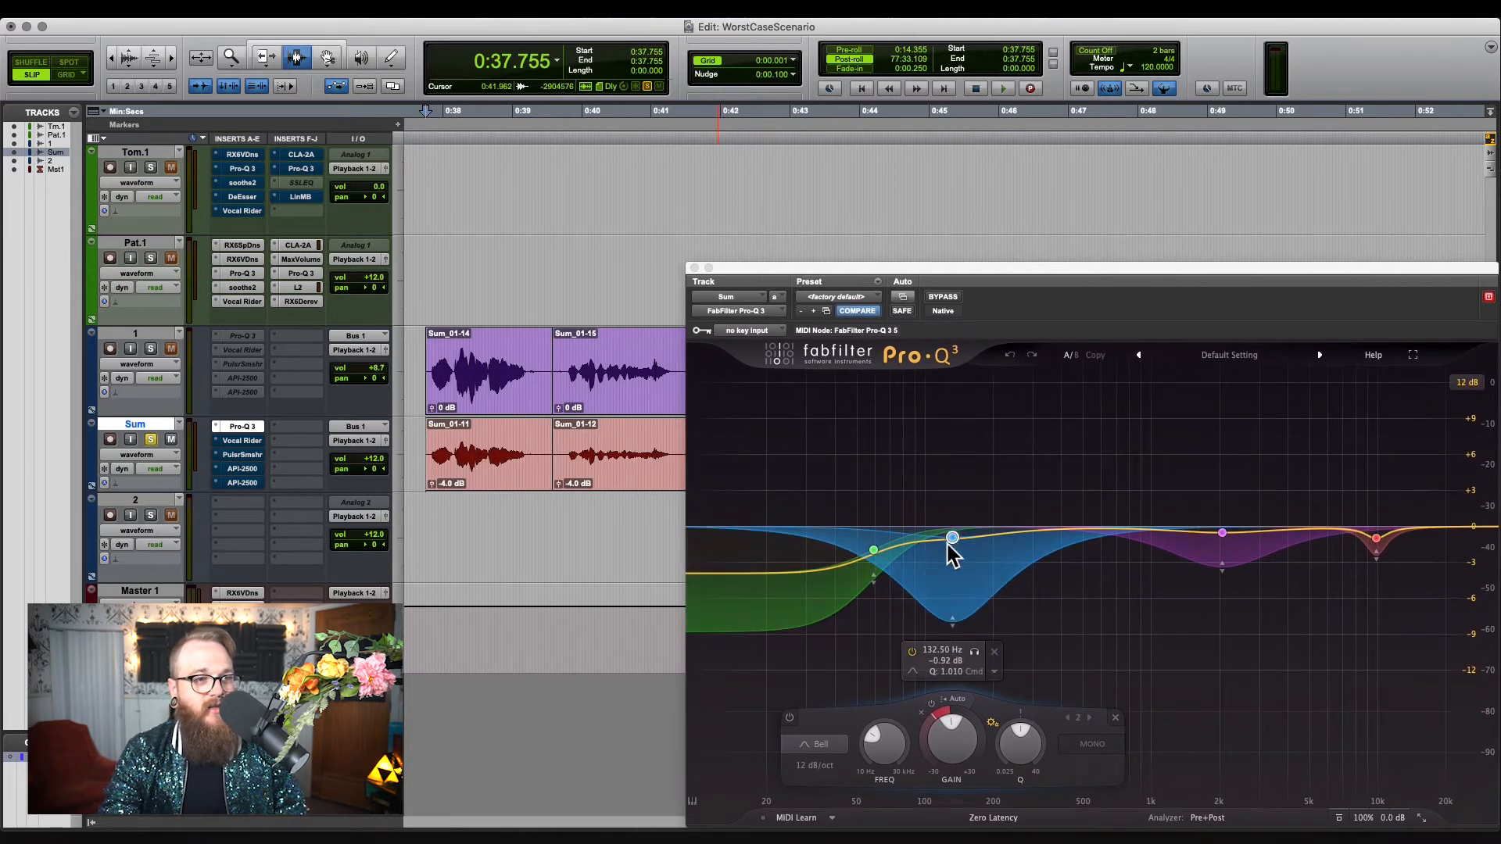
# - Audition the Sum track from the start of its first clip with Pro-Q 3 open, and stop playback
pyautogui.click(429, 461)
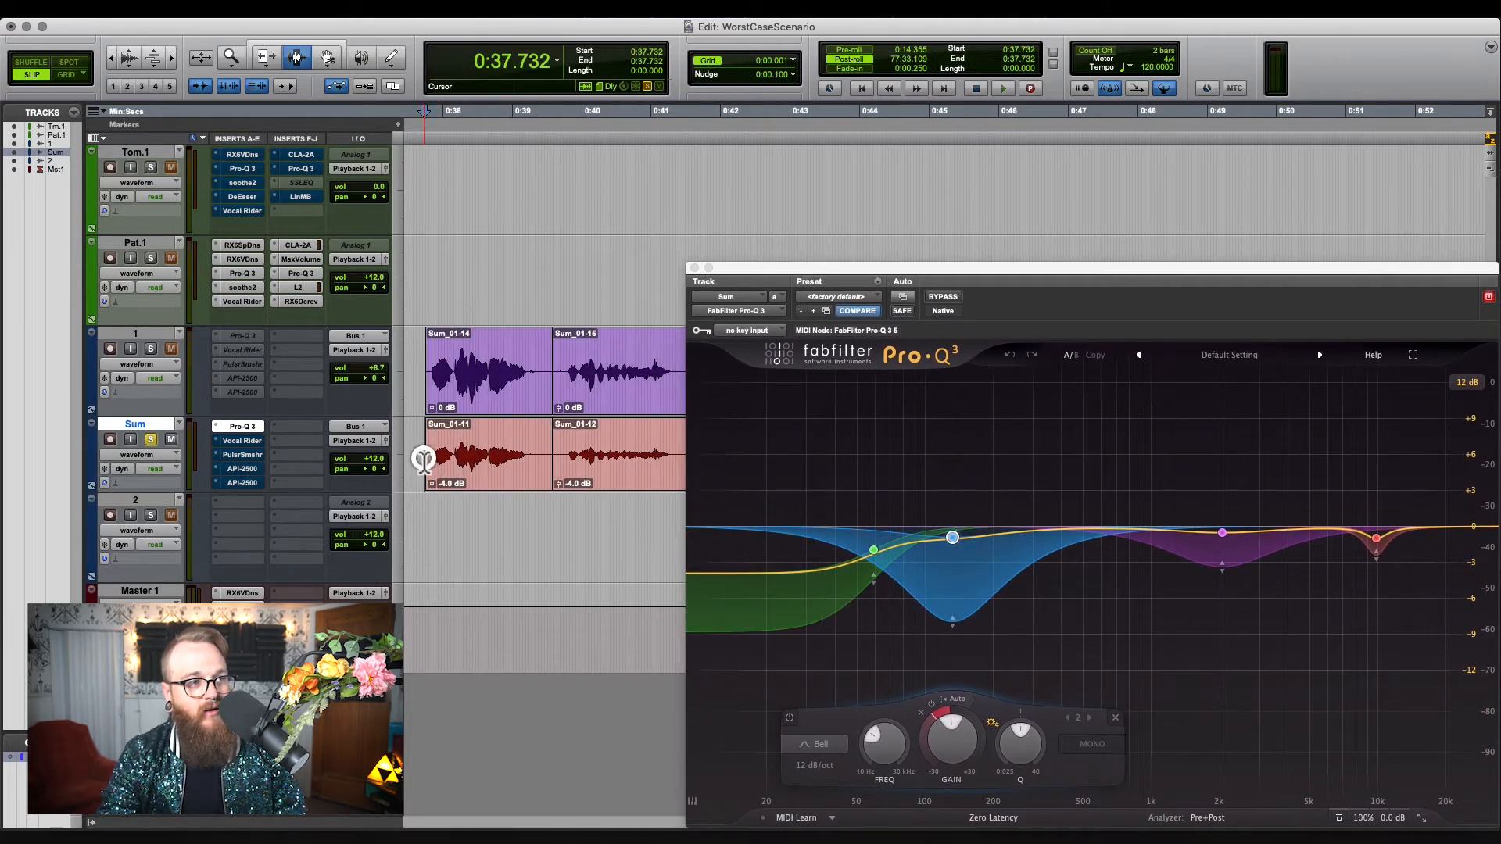
pyautogui.press('space')
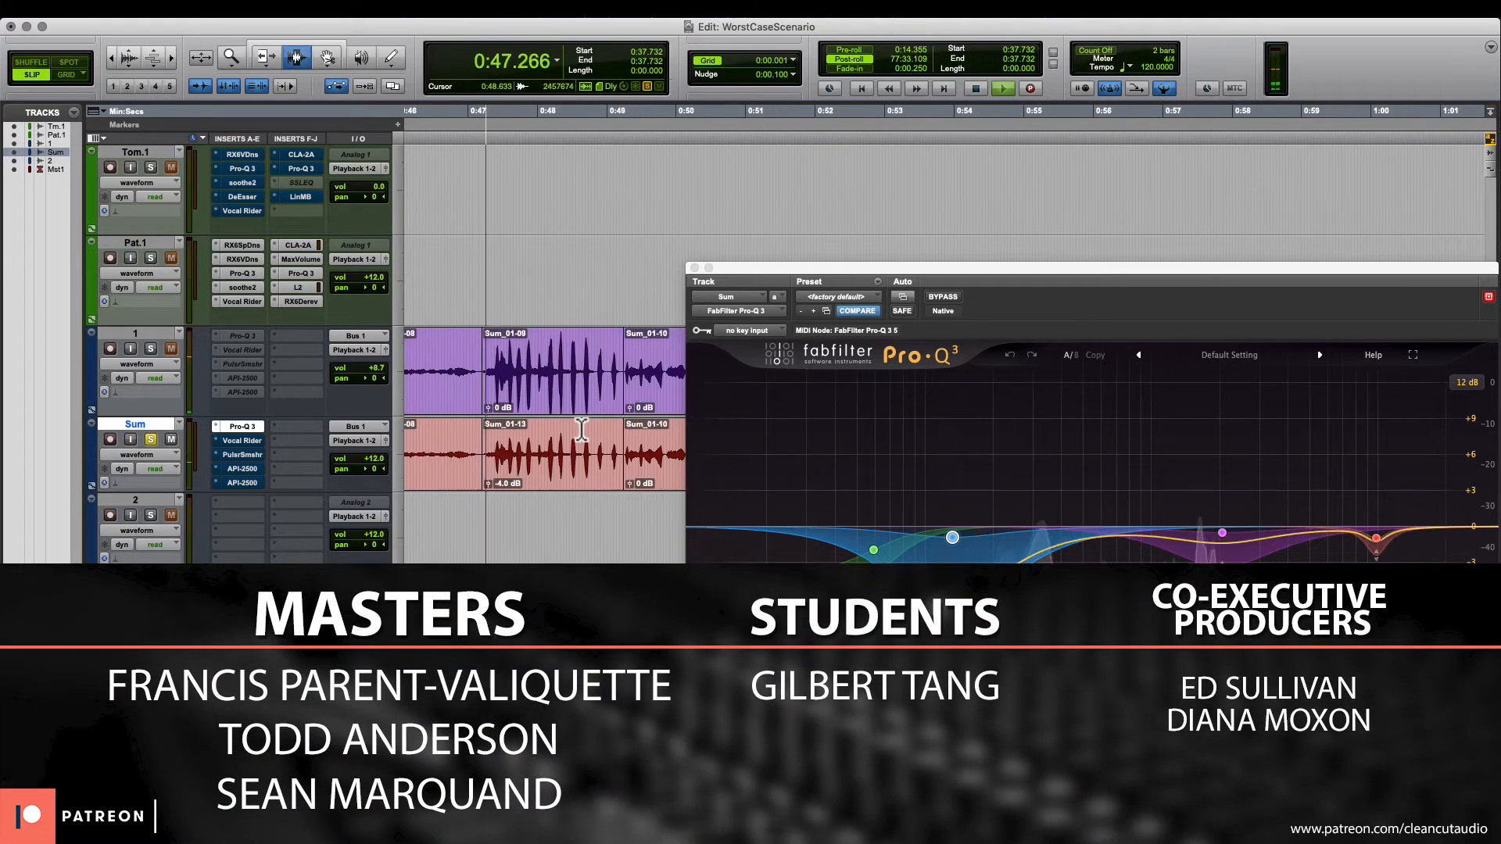
pyautogui.press('space')
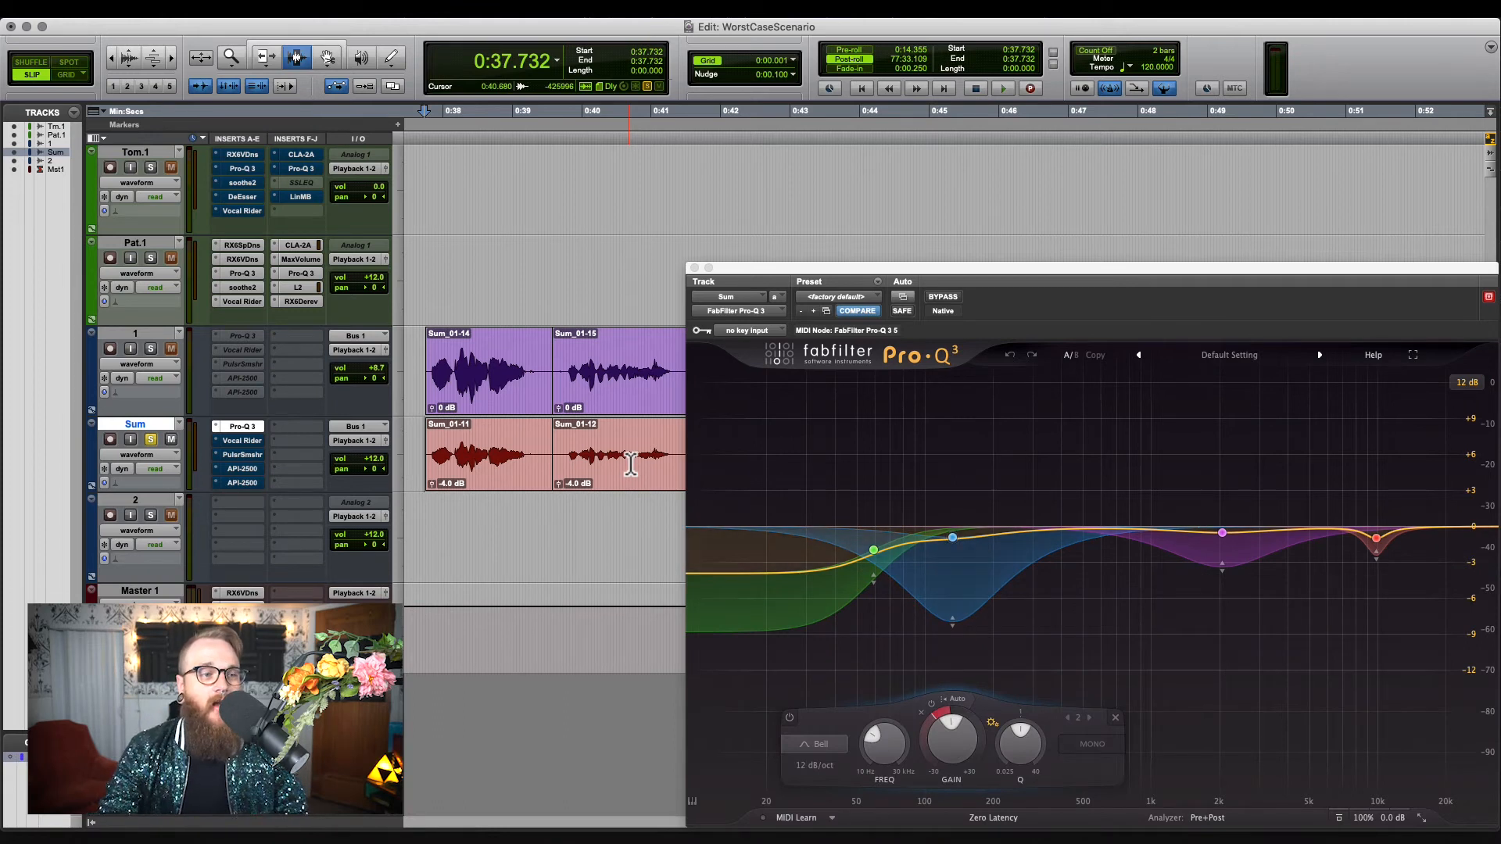
# - Select the Pro-Q 3 bell band near 2 kHz and shift the plug-in window slightly down
pyautogui.moveTo(950, 538)
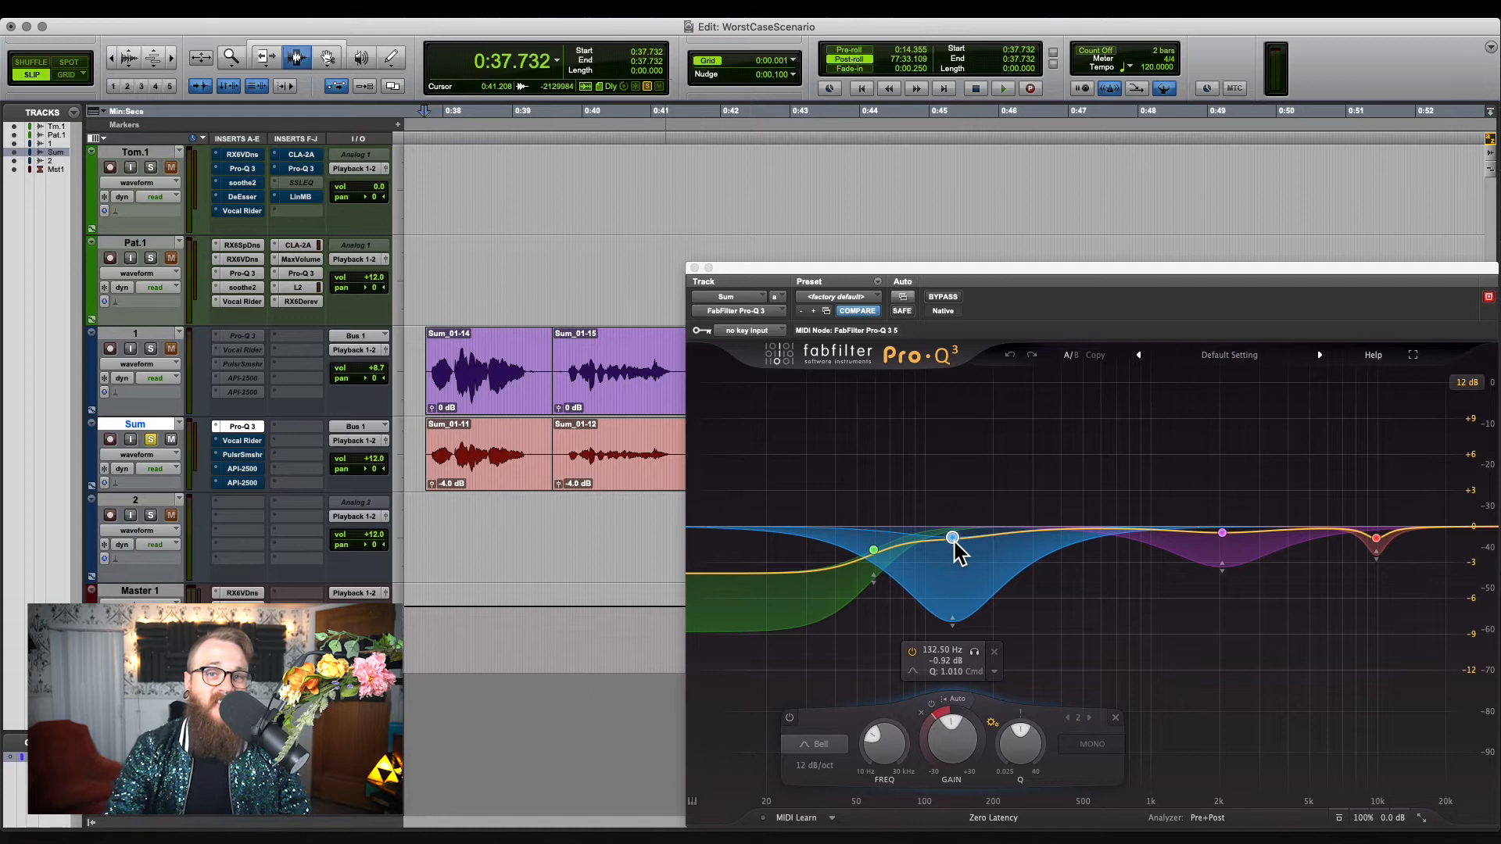
pyautogui.click(1222, 533)
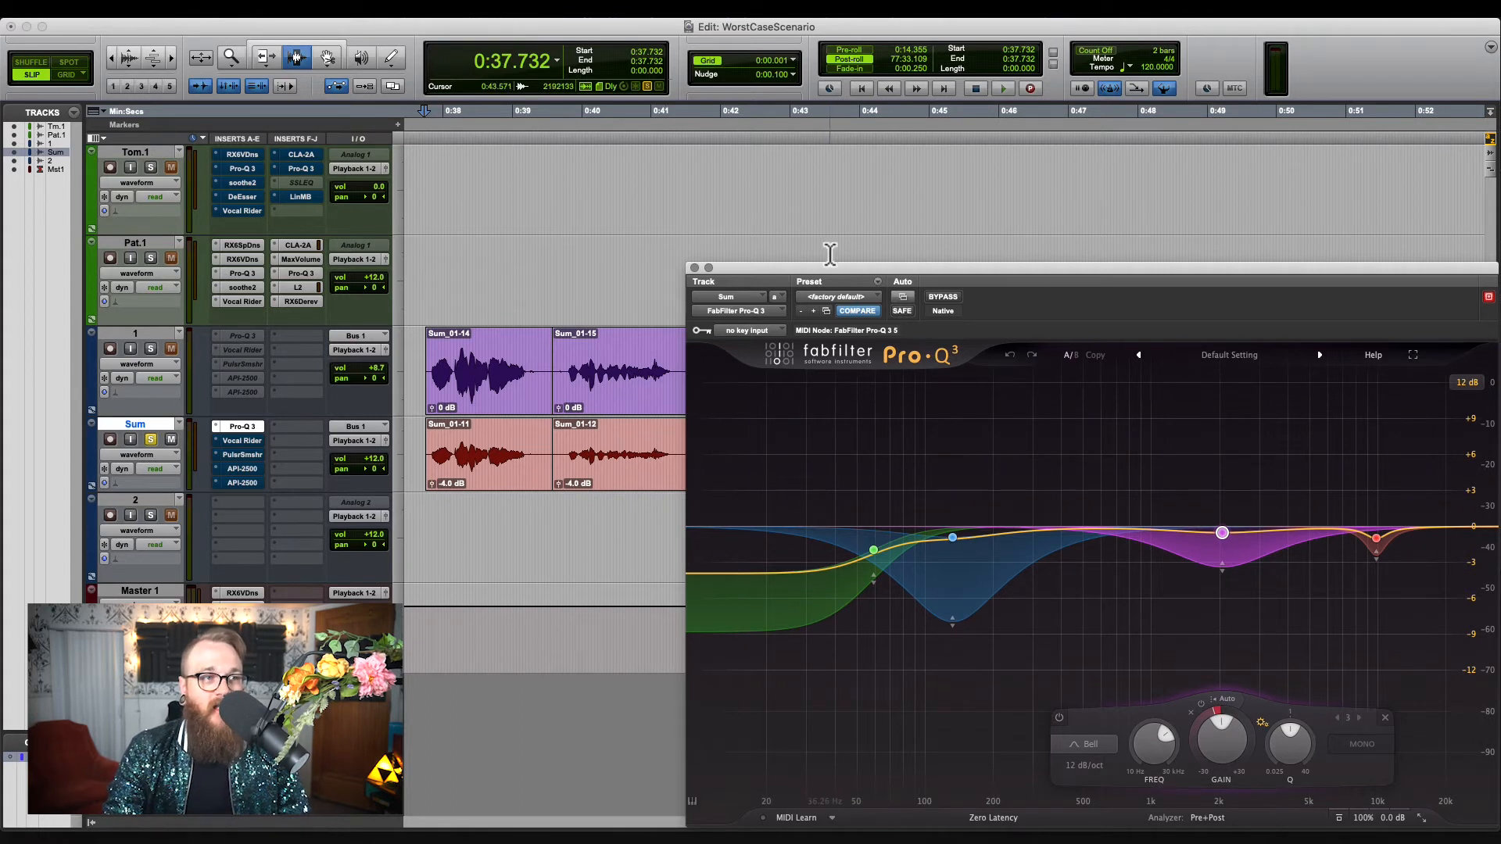
pyautogui.moveTo(837, 270)
pyautogui.mouseDown()
pyautogui.moveTo(818, 242)
pyautogui.moveTo(841, 285)
pyautogui.mouseUp()
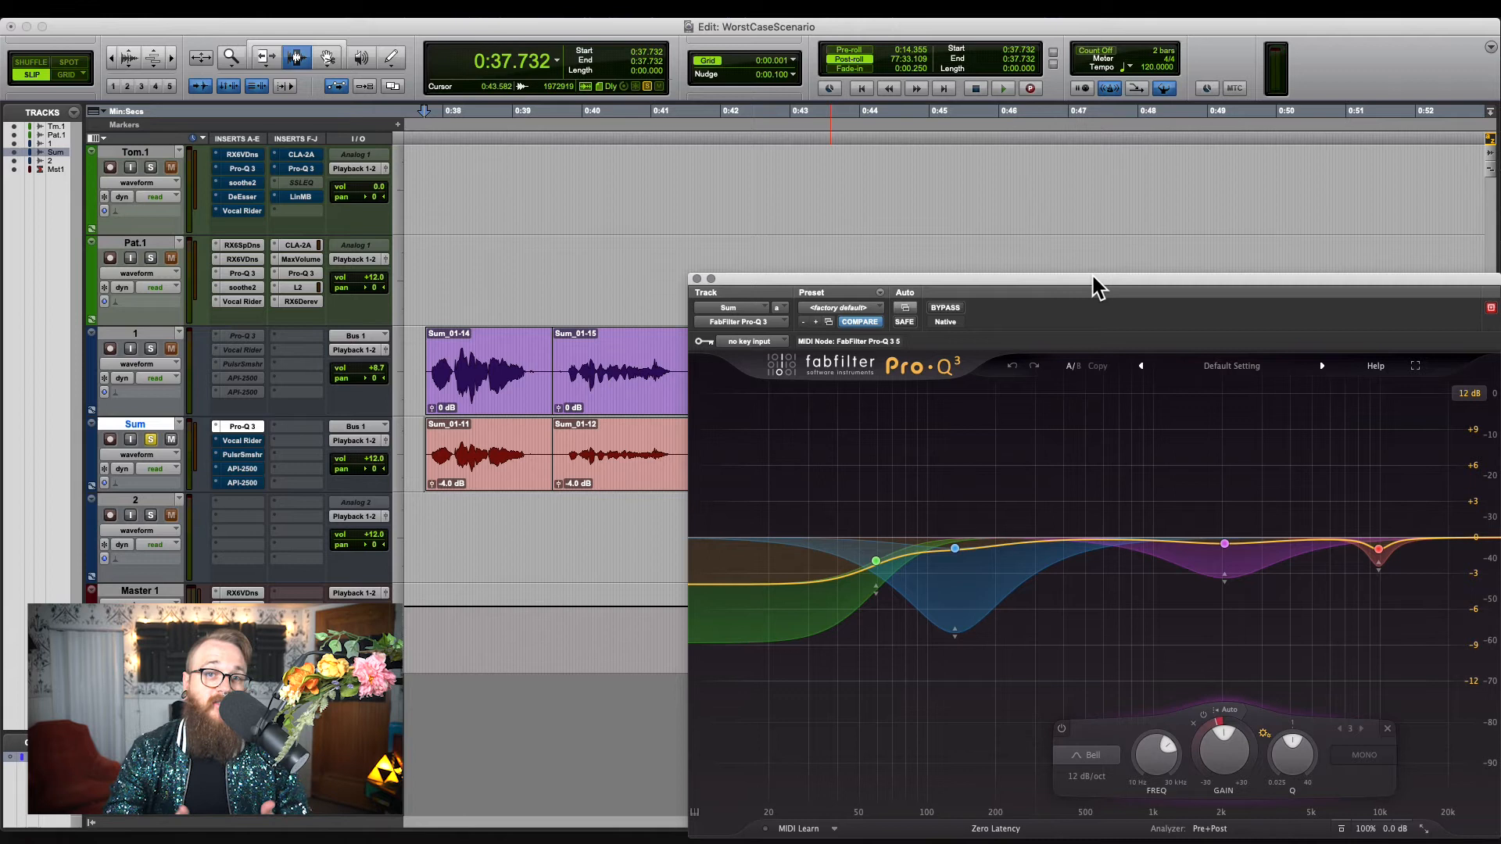
pyautogui.moveTo(969, 280); pyautogui.dragTo(965, 278)
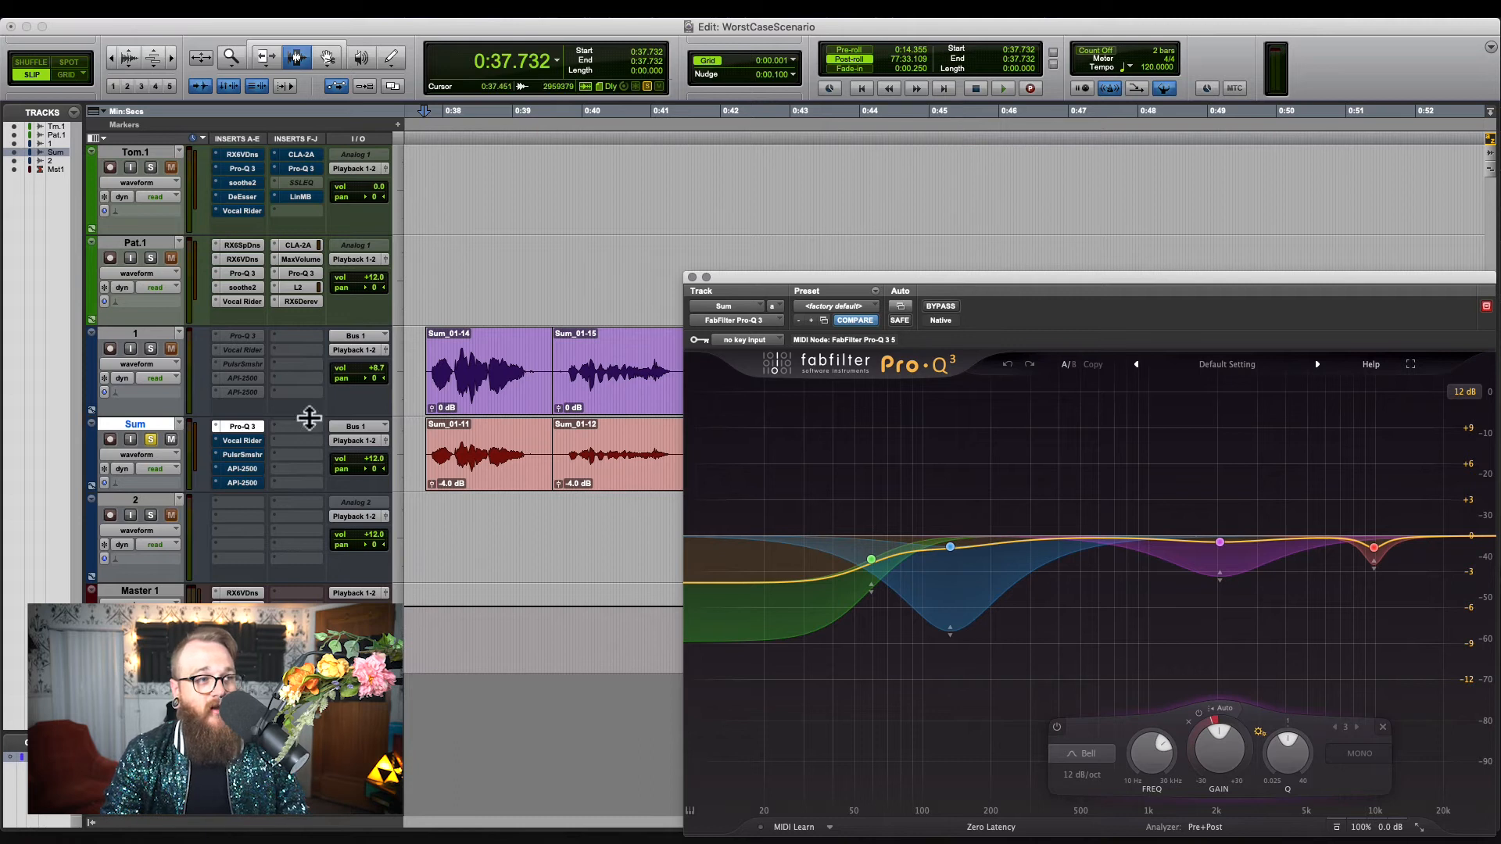
# - Open Vocal Rider on the Sum track, move its window clear of the first clips, and place the cursor in the first Sum clip
pyautogui.click(252, 441)
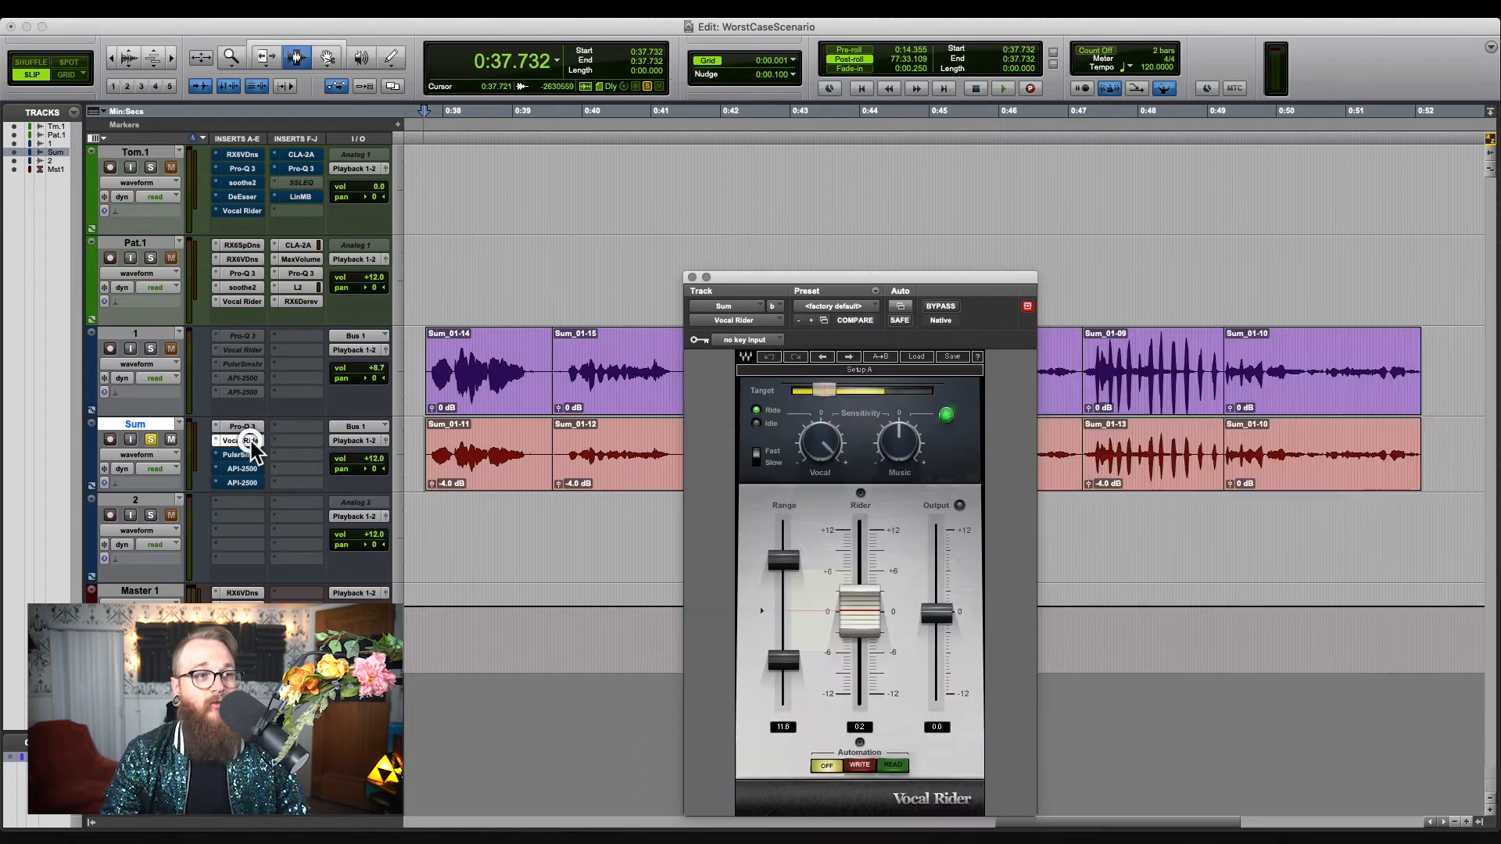
pyautogui.moveTo(958, 277); pyautogui.dragTo(1266, 250)
pyautogui.click(766, 392)
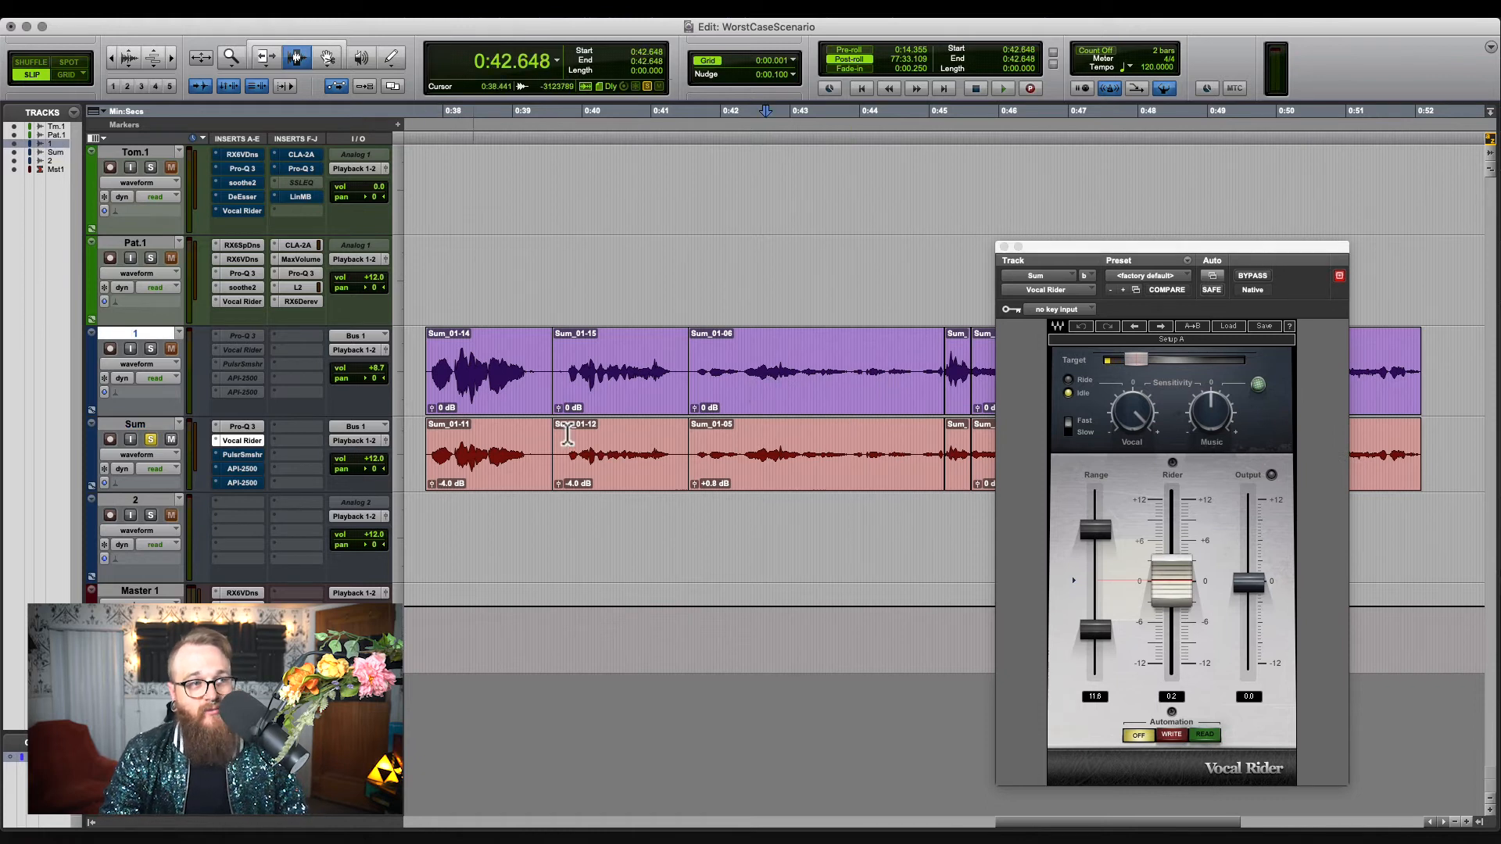
pyautogui.click(447, 433)
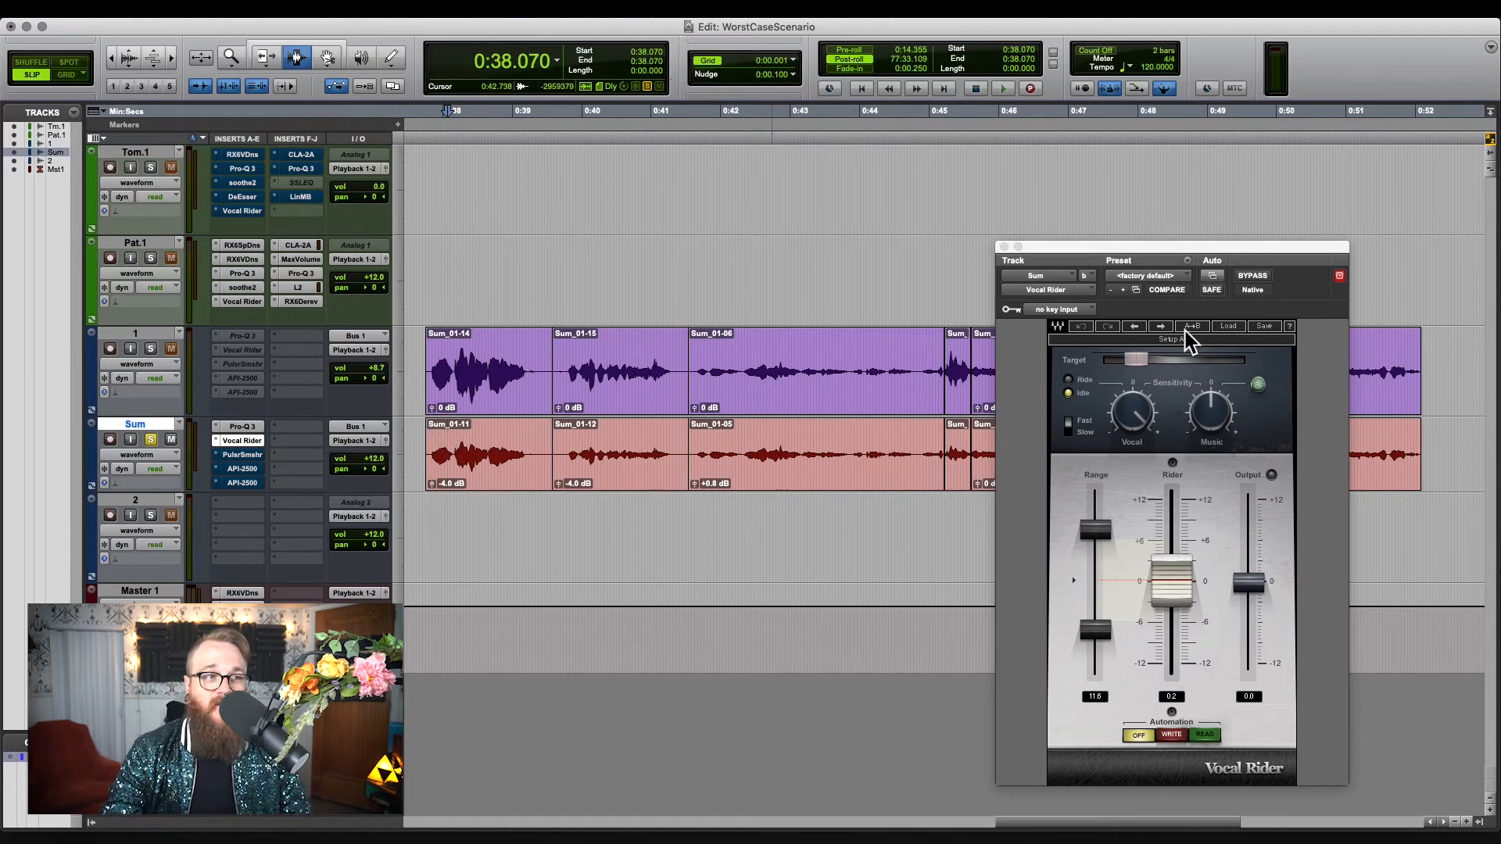
# - Play from 0:40.522 in track 1's second clip, stop, and examine Vocal Rider's Target and Range controls
pyautogui.click(617, 376)
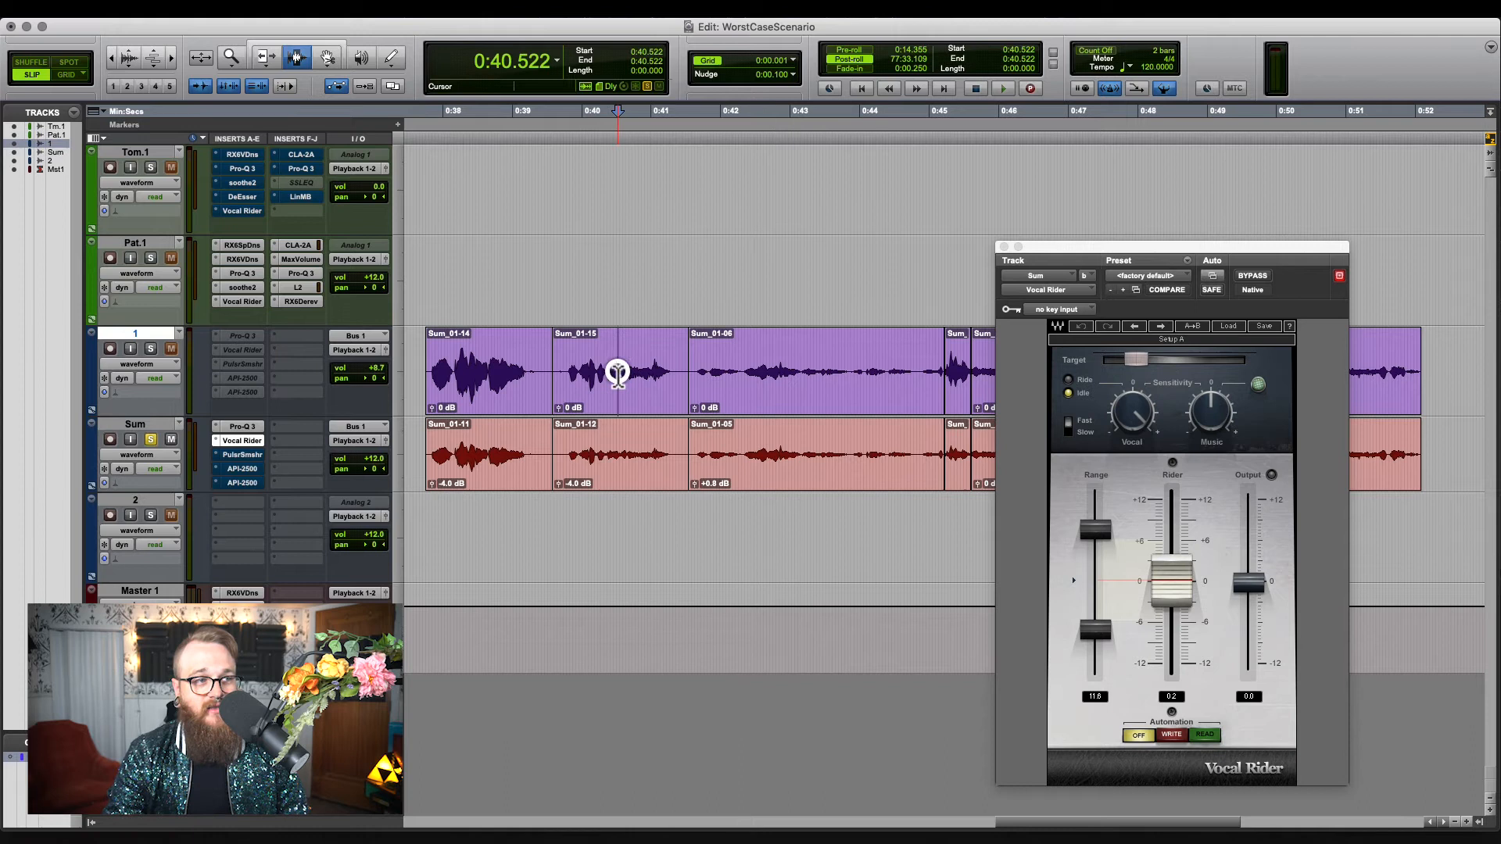
pyautogui.press('space')
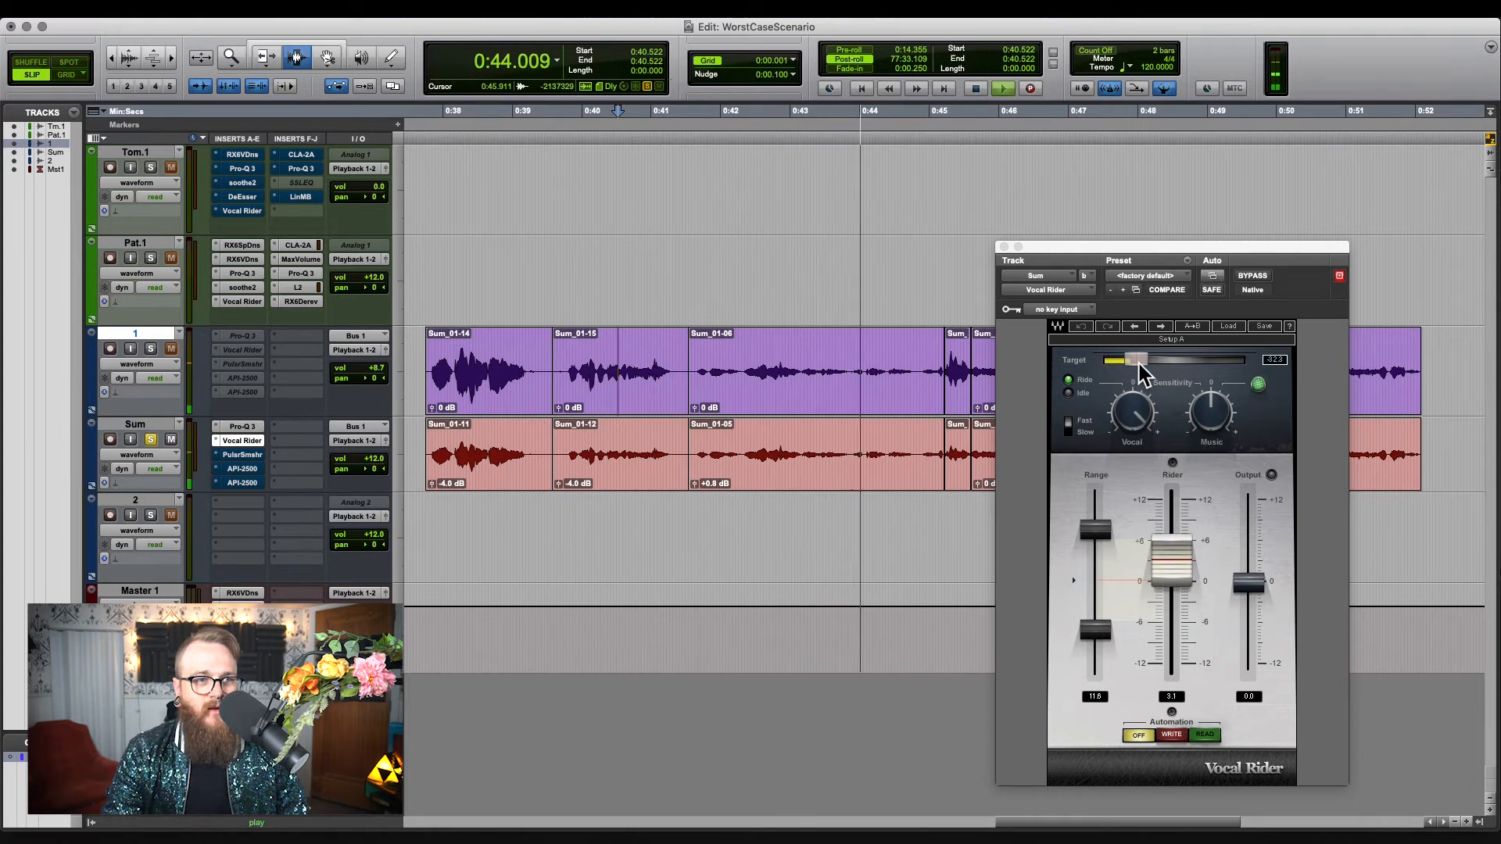
pyautogui.press('space')
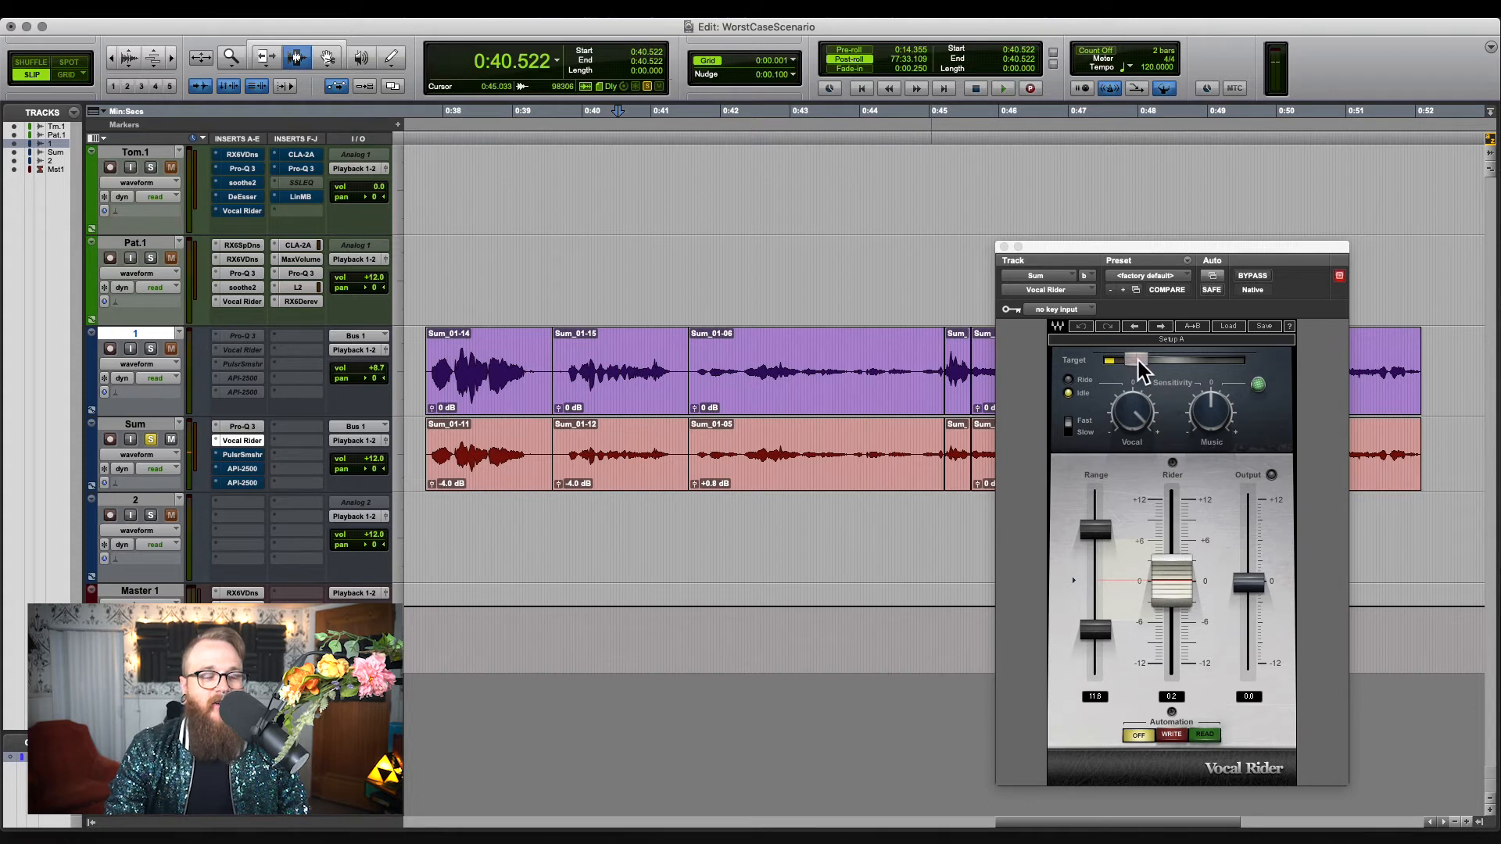
pyautogui.moveTo(1138, 358)
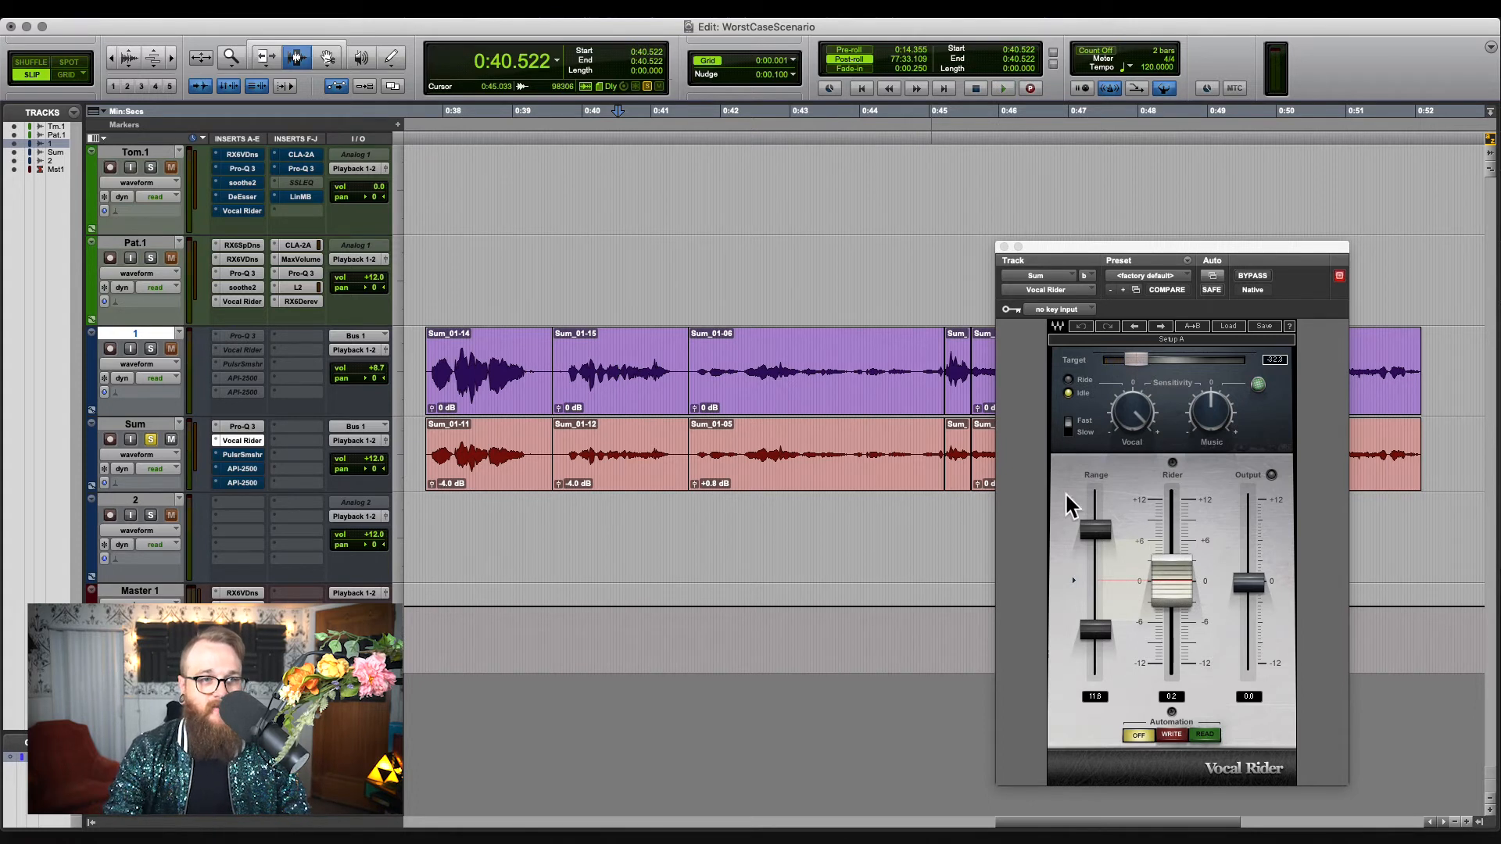
pyautogui.moveTo(1097, 534)
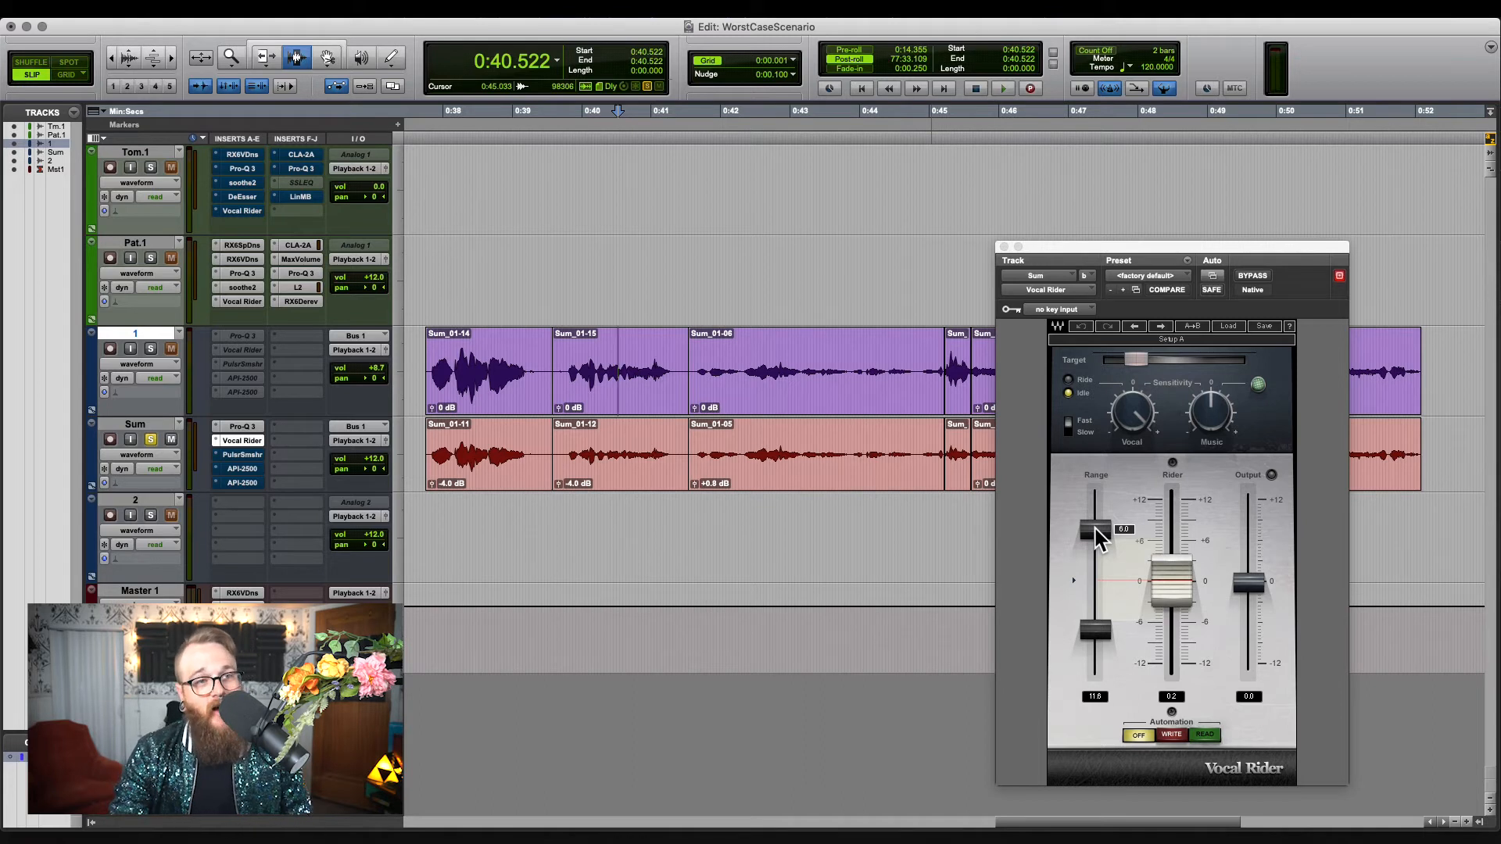
pyautogui.click(1136, 360)
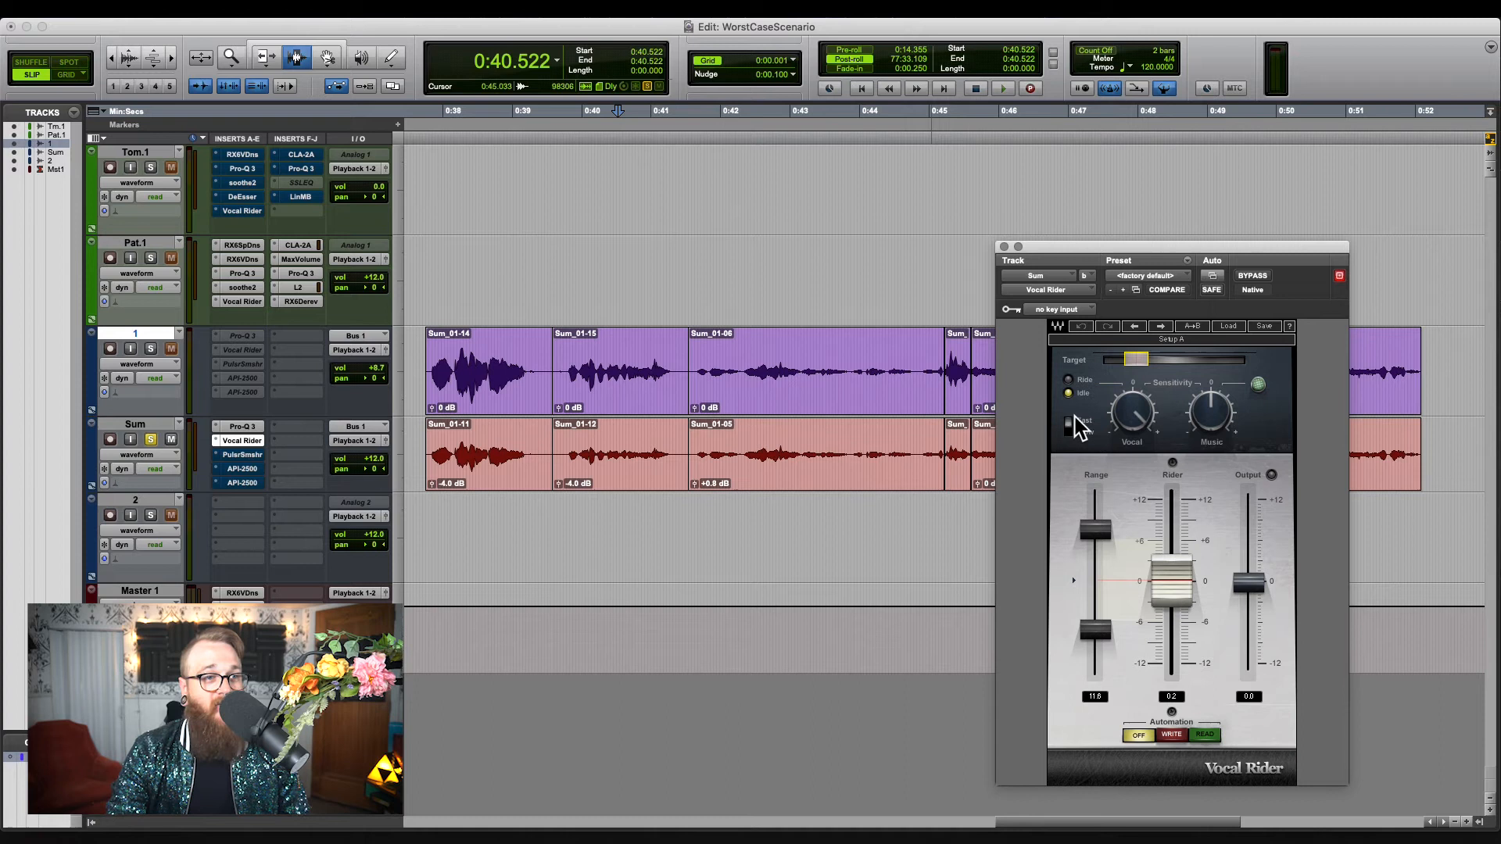
# - Play from the start of track 1's first clip to watch the Vocal Rider fader, stop, and reset the cursor to that clip's start
pyautogui.hscroll(-5, 711, 387)
pyautogui.click(711, 387)
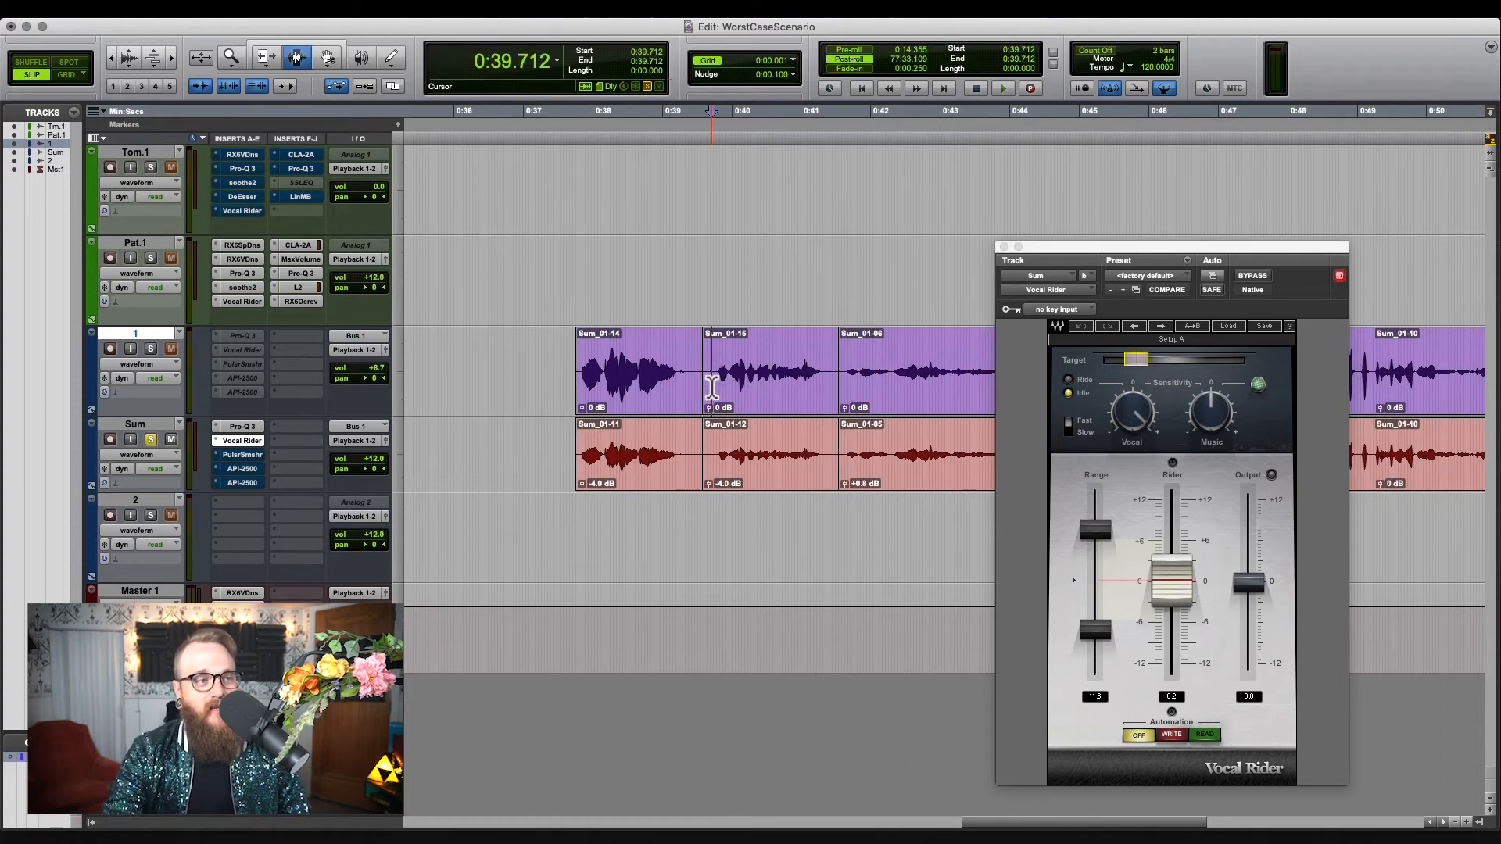
pyautogui.click(576, 388)
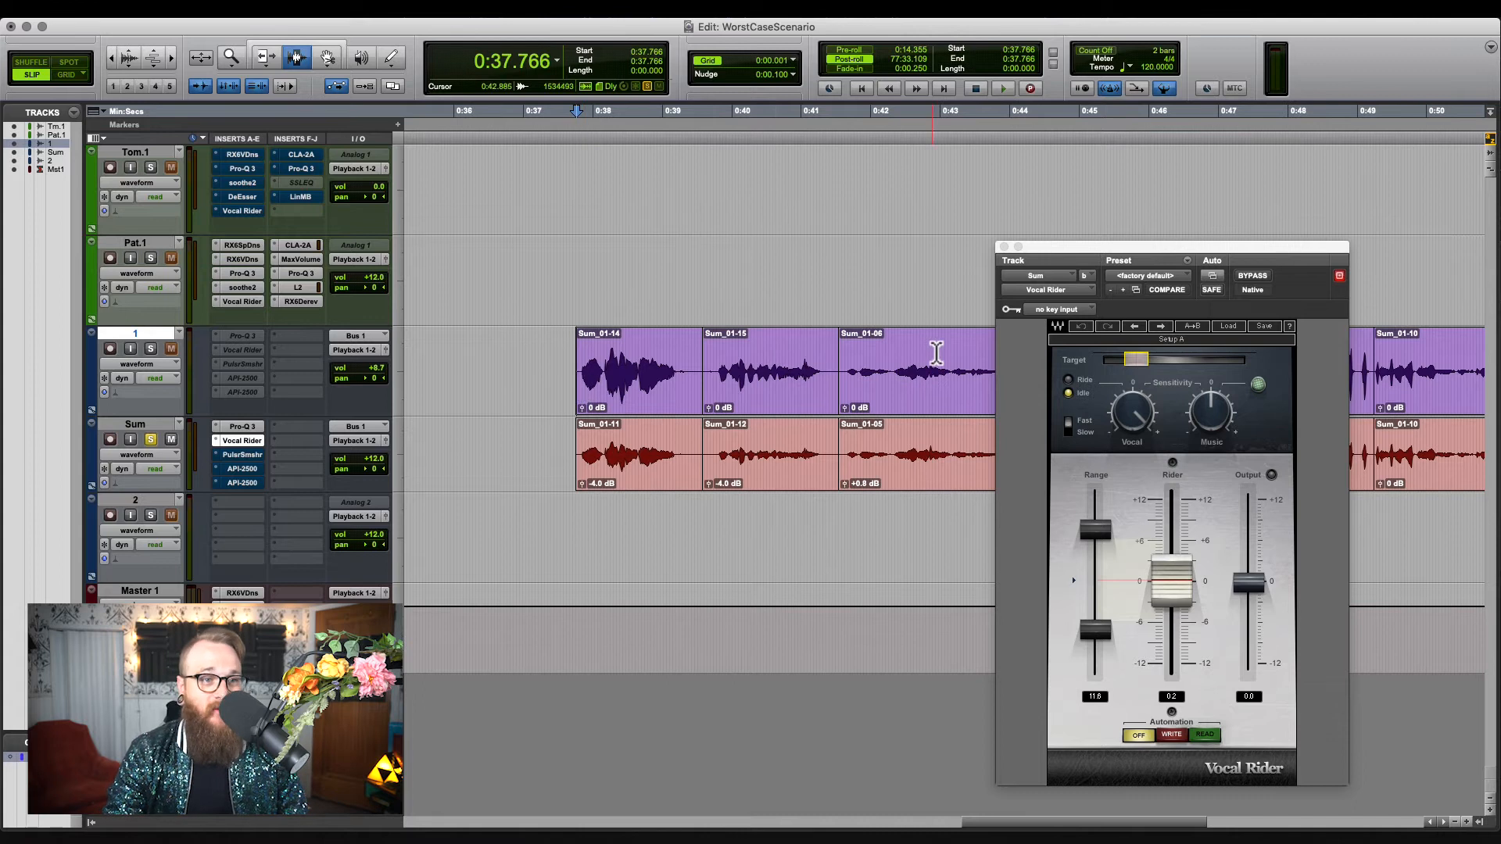
pyautogui.press('space')
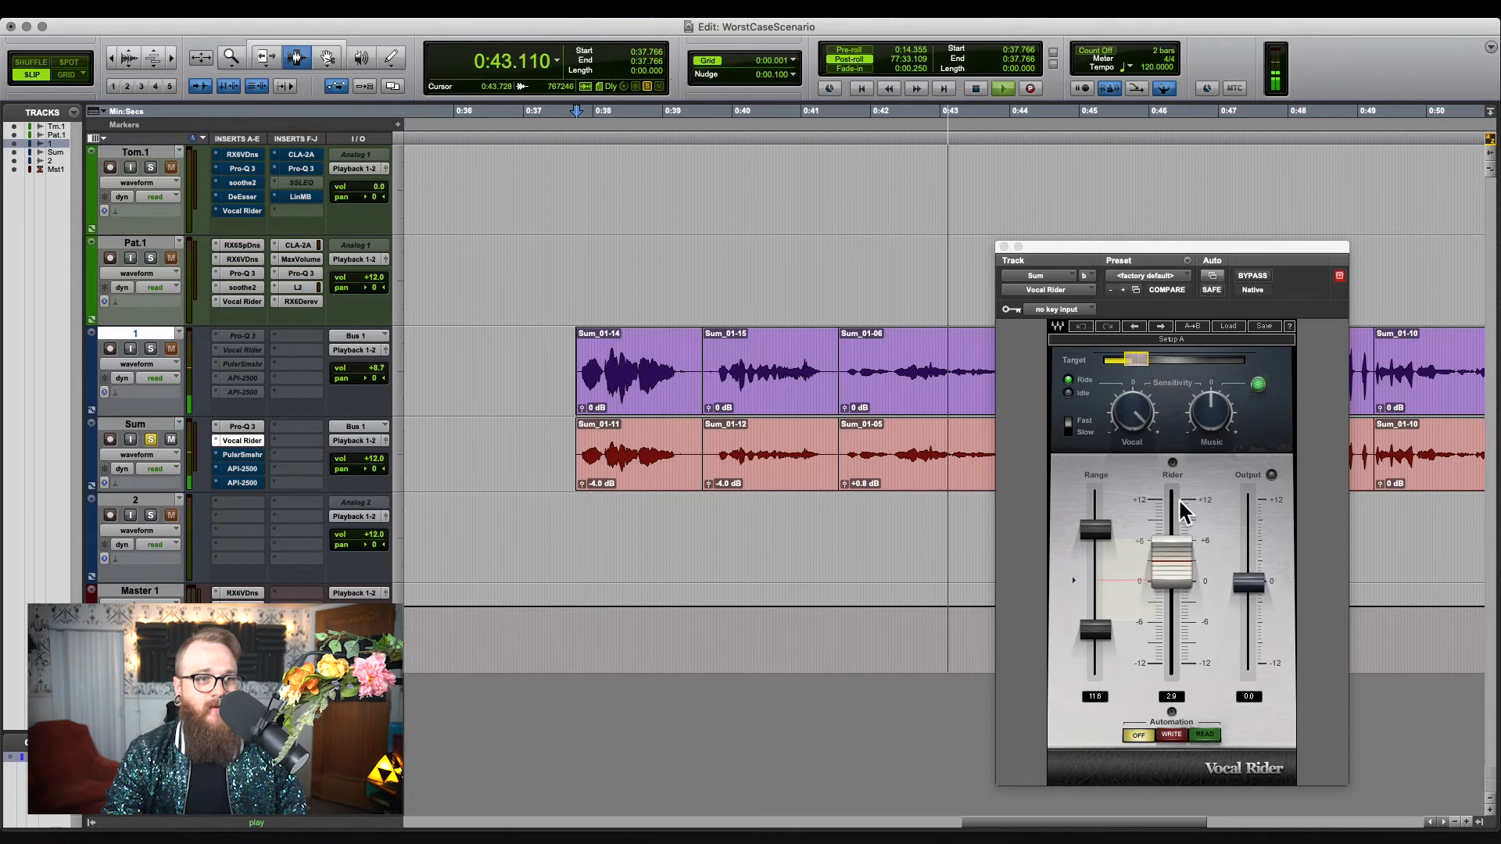
pyautogui.press('space')
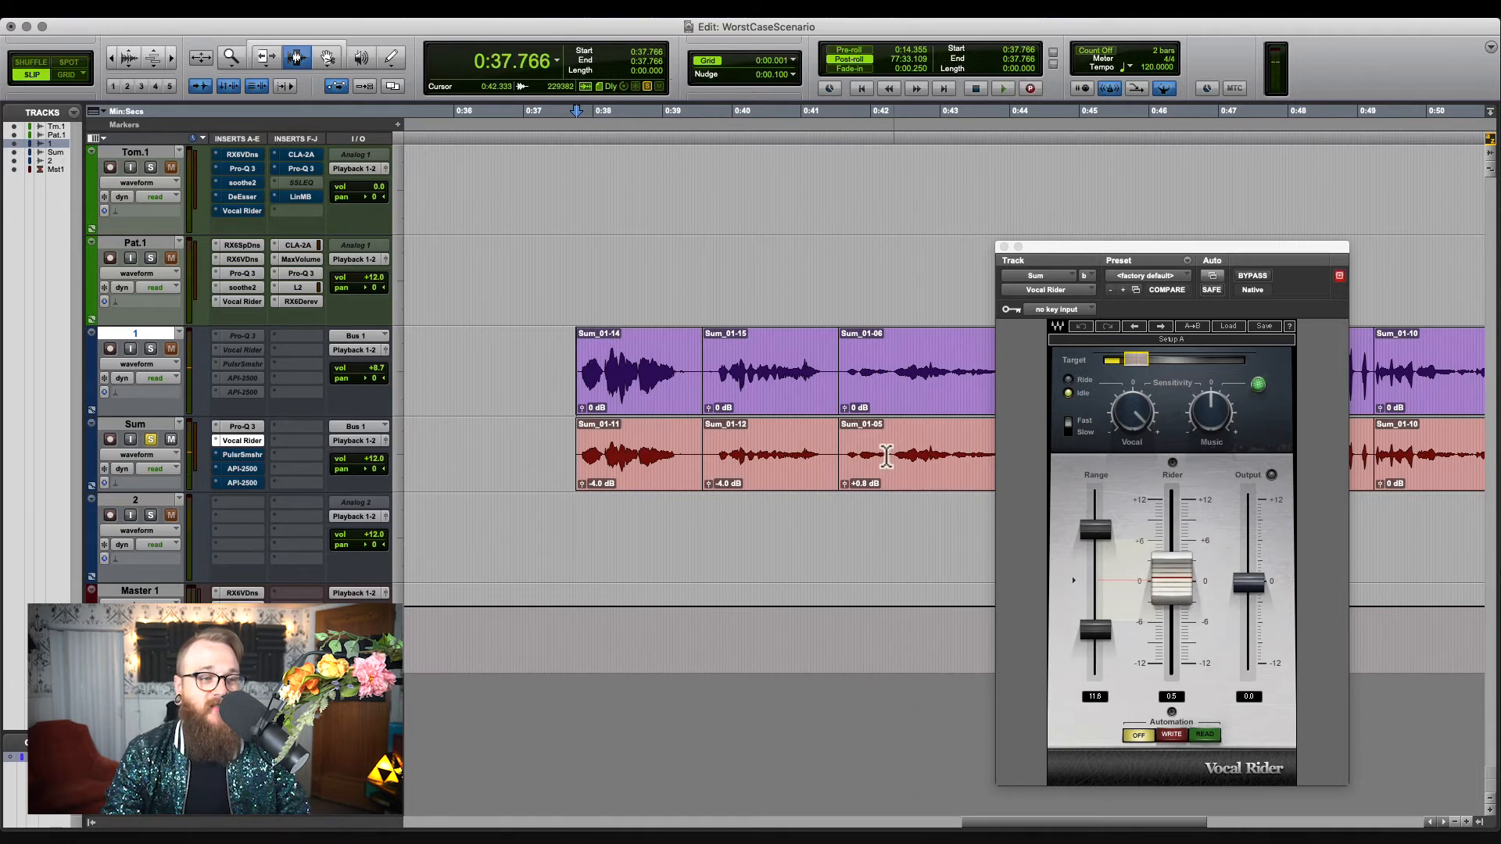
pyautogui.click(579, 361)
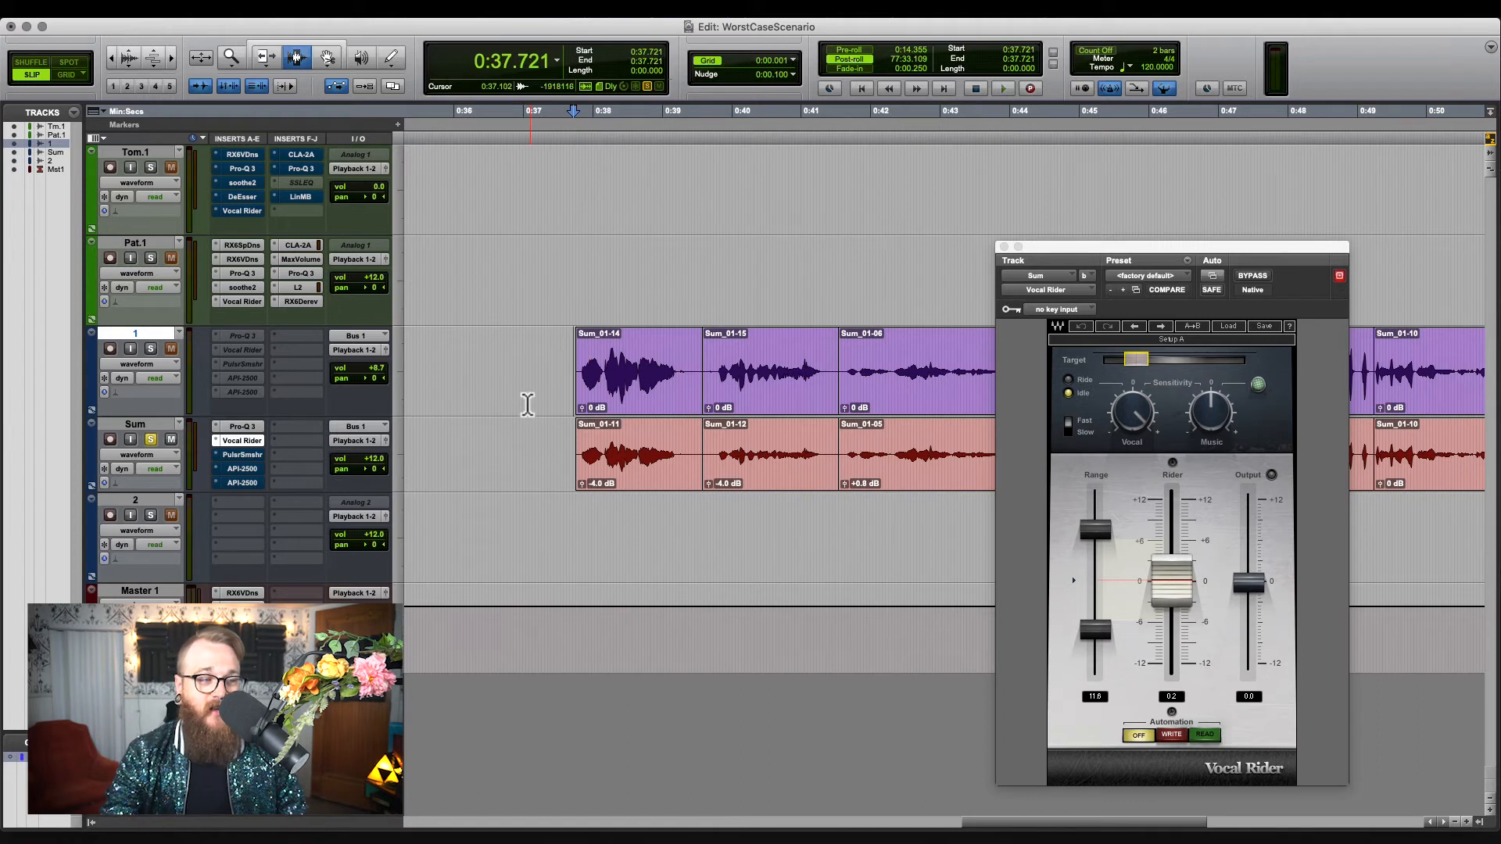
# - Open Pulsar Smasher on the Sum track and position its window below the clips
pyautogui.click(241, 455)
pyautogui.moveTo(1118, 247); pyautogui.dragTo(929, 512)
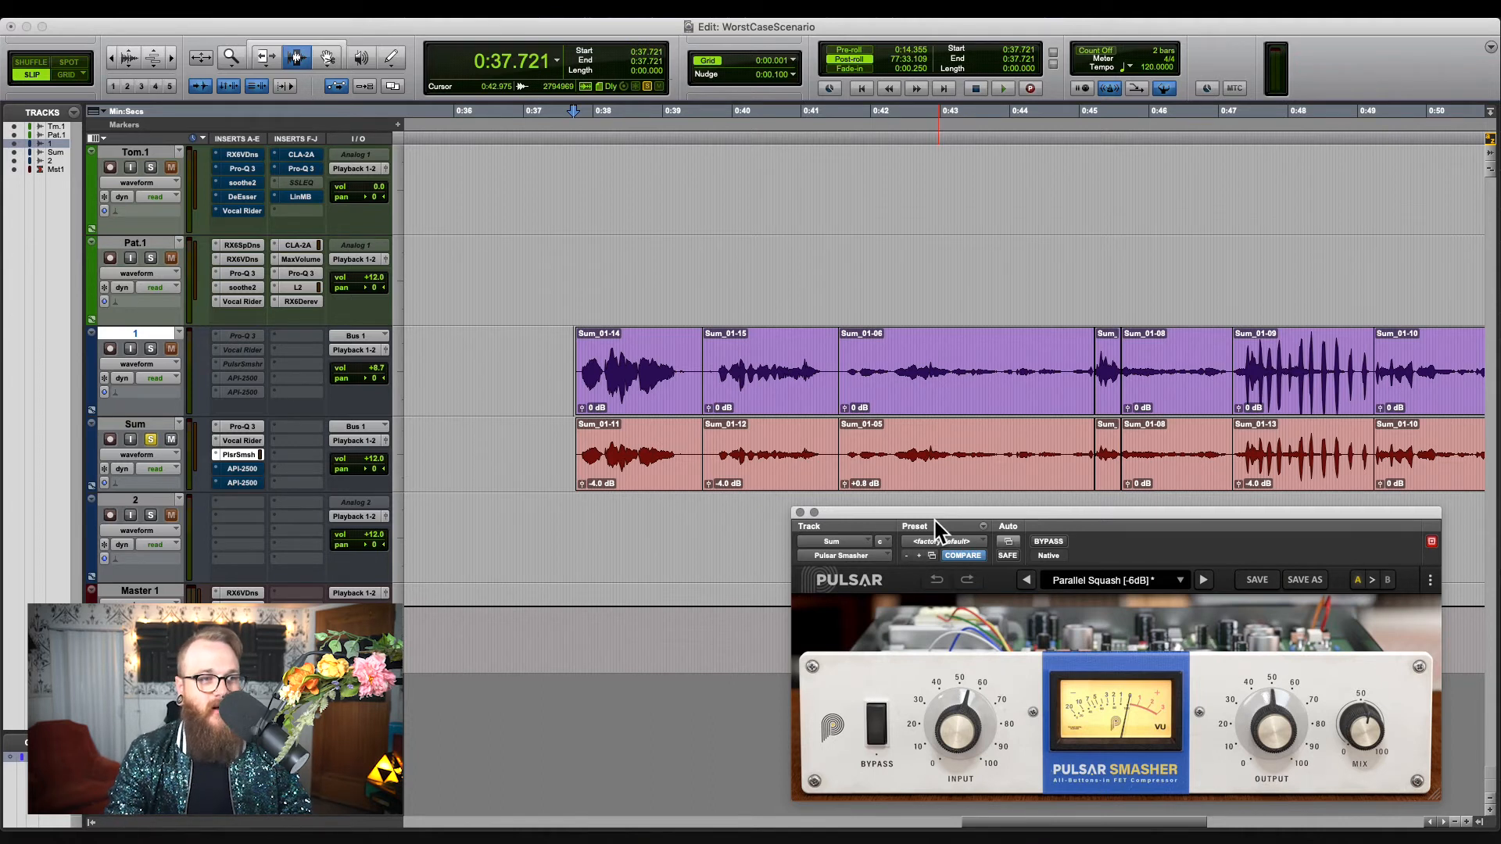
pyautogui.moveTo(935, 520); pyautogui.dragTo(930, 520)
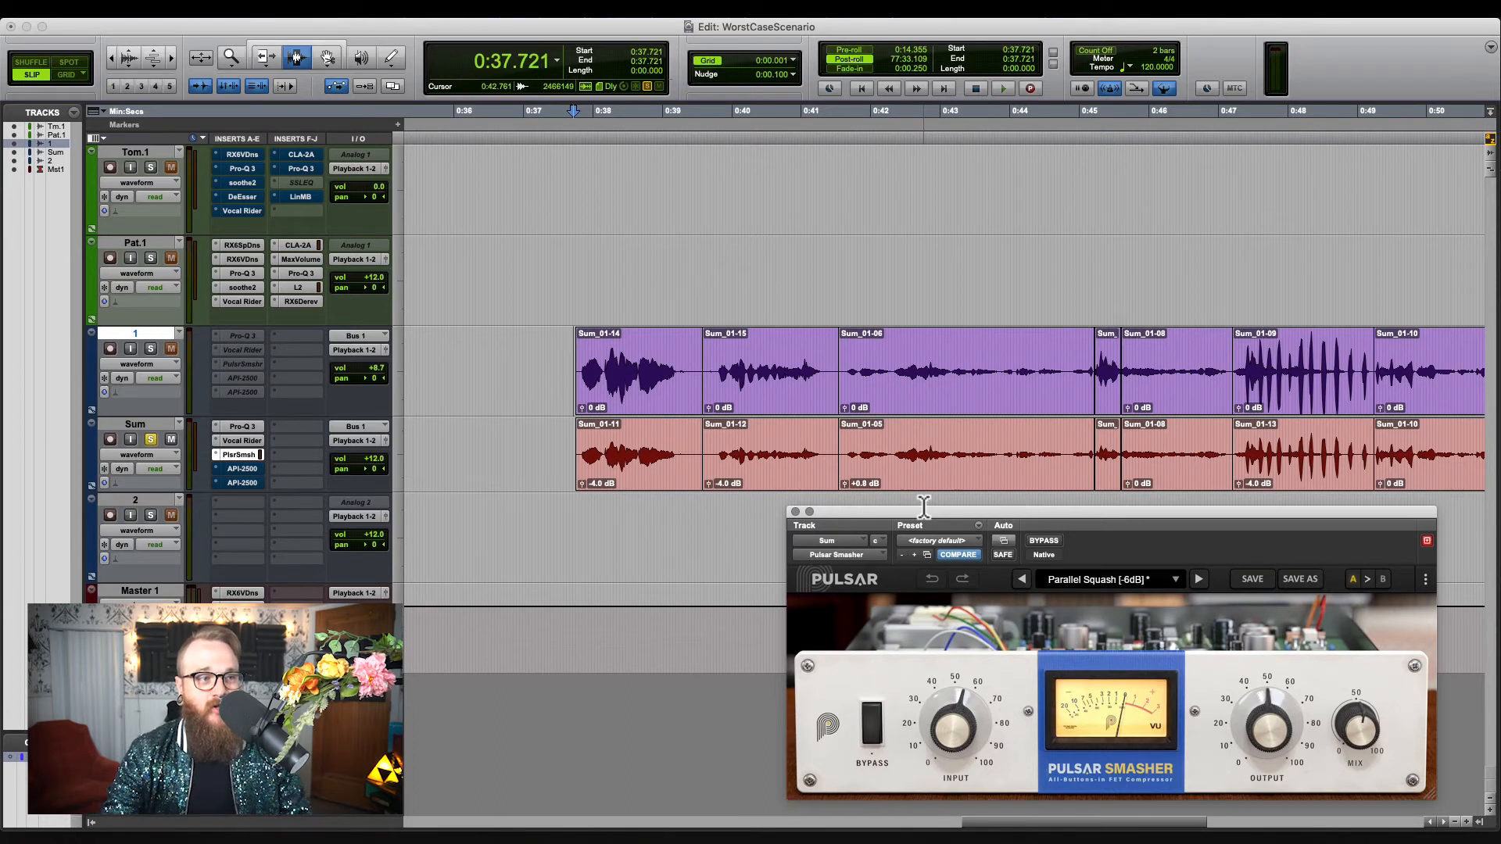
# - Play the Sum track from the start of its first clip while adjusting Pulsar Smasher's input gain to about 2.64 dB, and stop playback
pyautogui.click(576, 447)
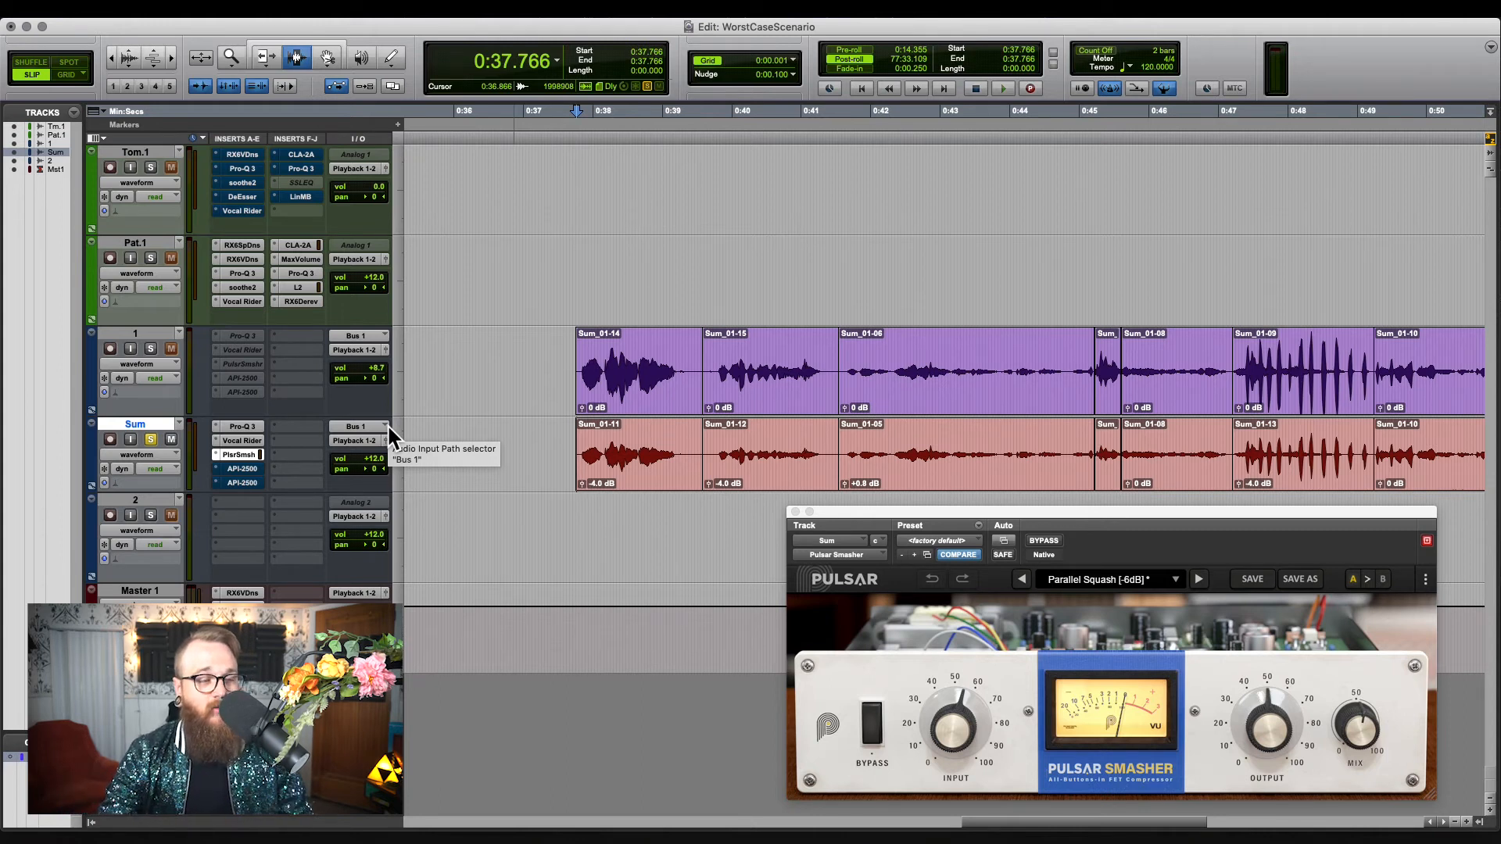
pyautogui.click(566, 444)
pyautogui.press('space')
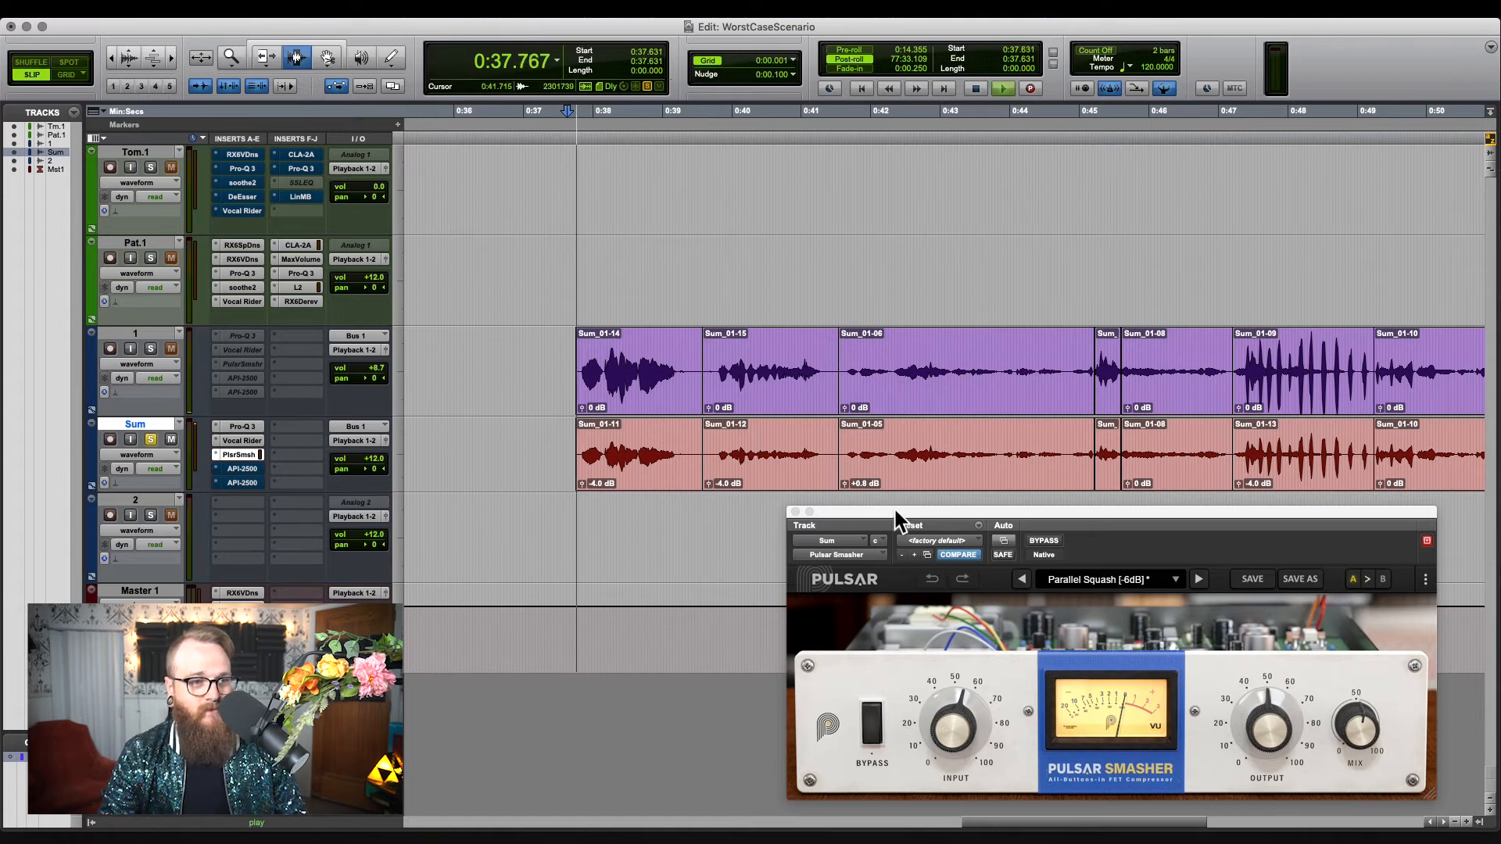
pyautogui.moveTo(964, 738)
pyautogui.click(967, 735)
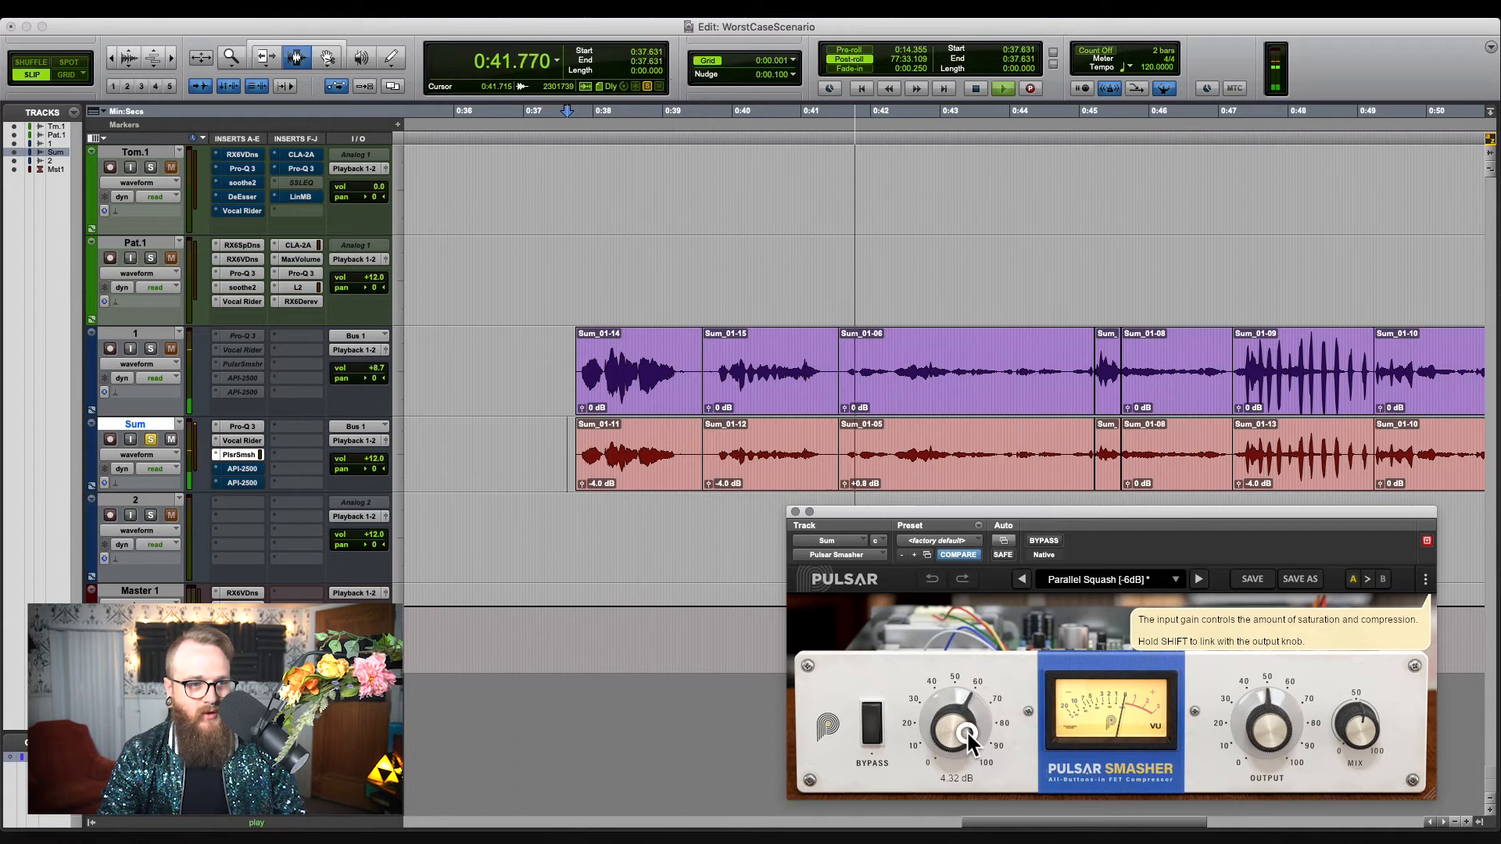
pyautogui.click(576, 446)
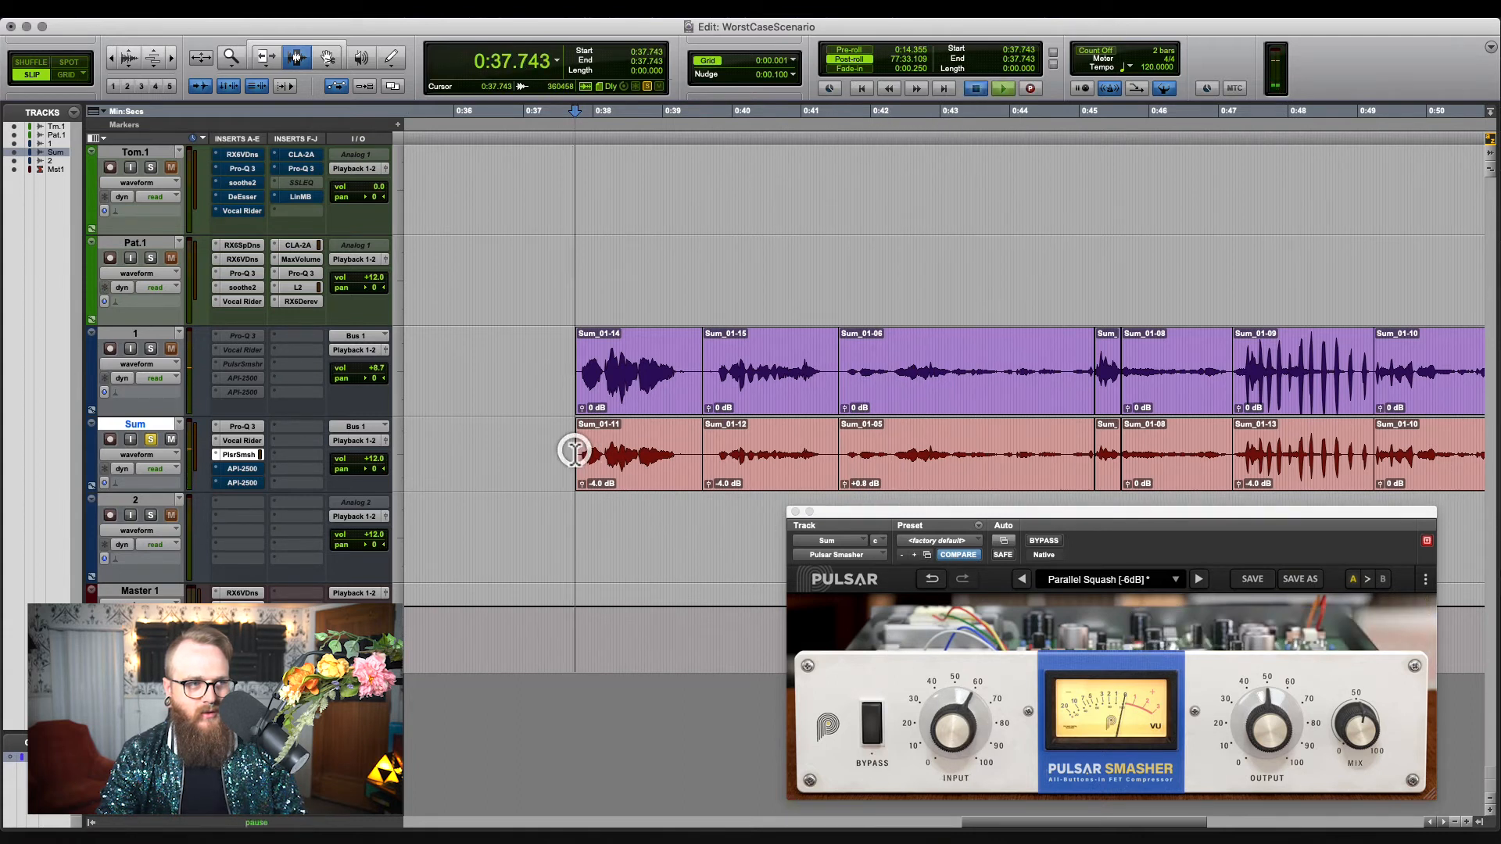
pyautogui.click(941, 729)
pyautogui.press('space')
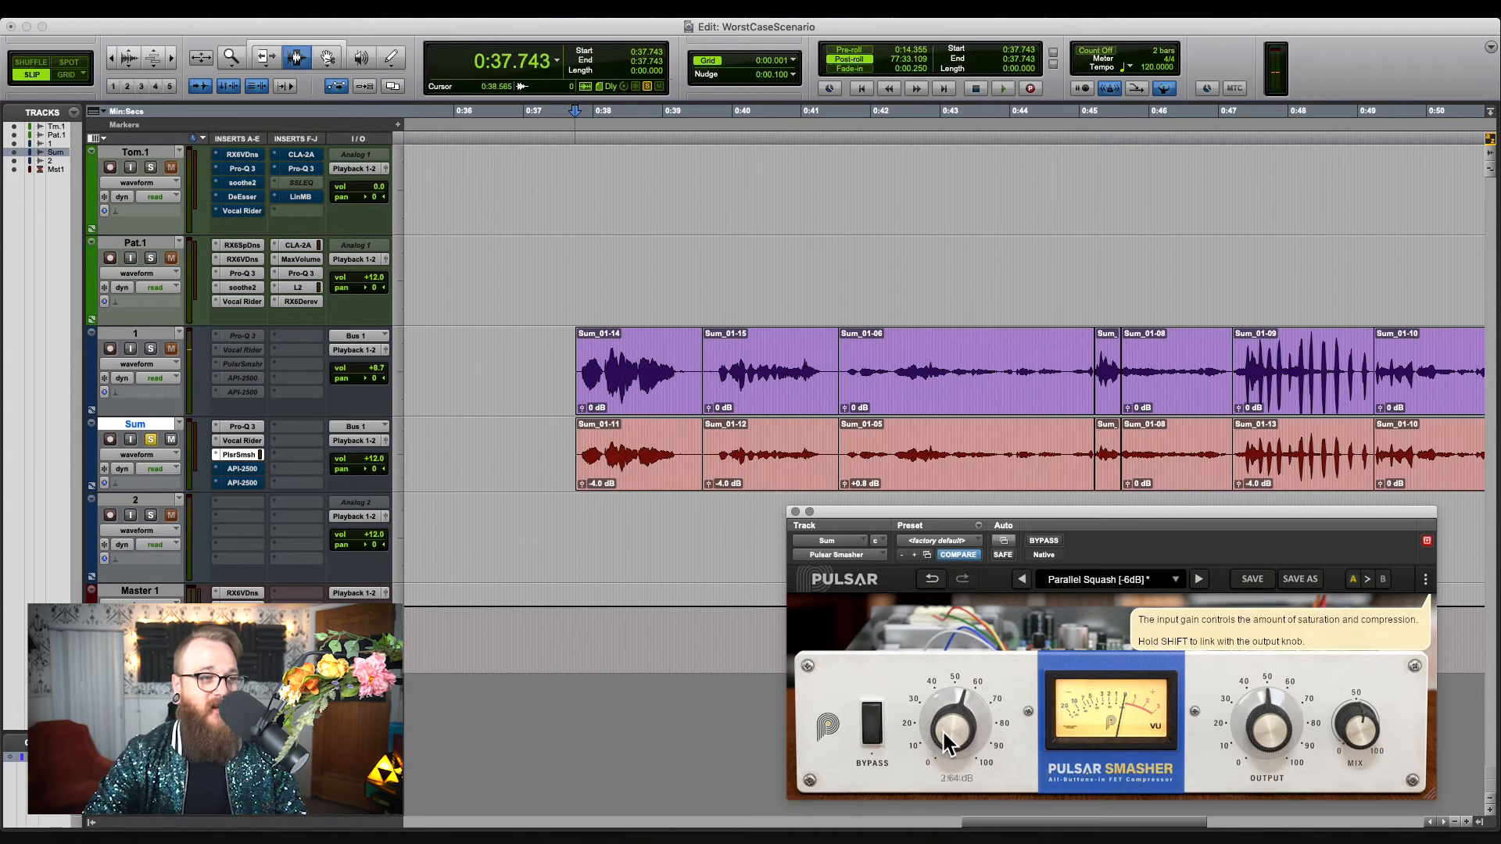
# - Audition the Sum clips through Pulsar Smasher, zoom out to show all of them, stop, and check the output gain
pyautogui.press('space')
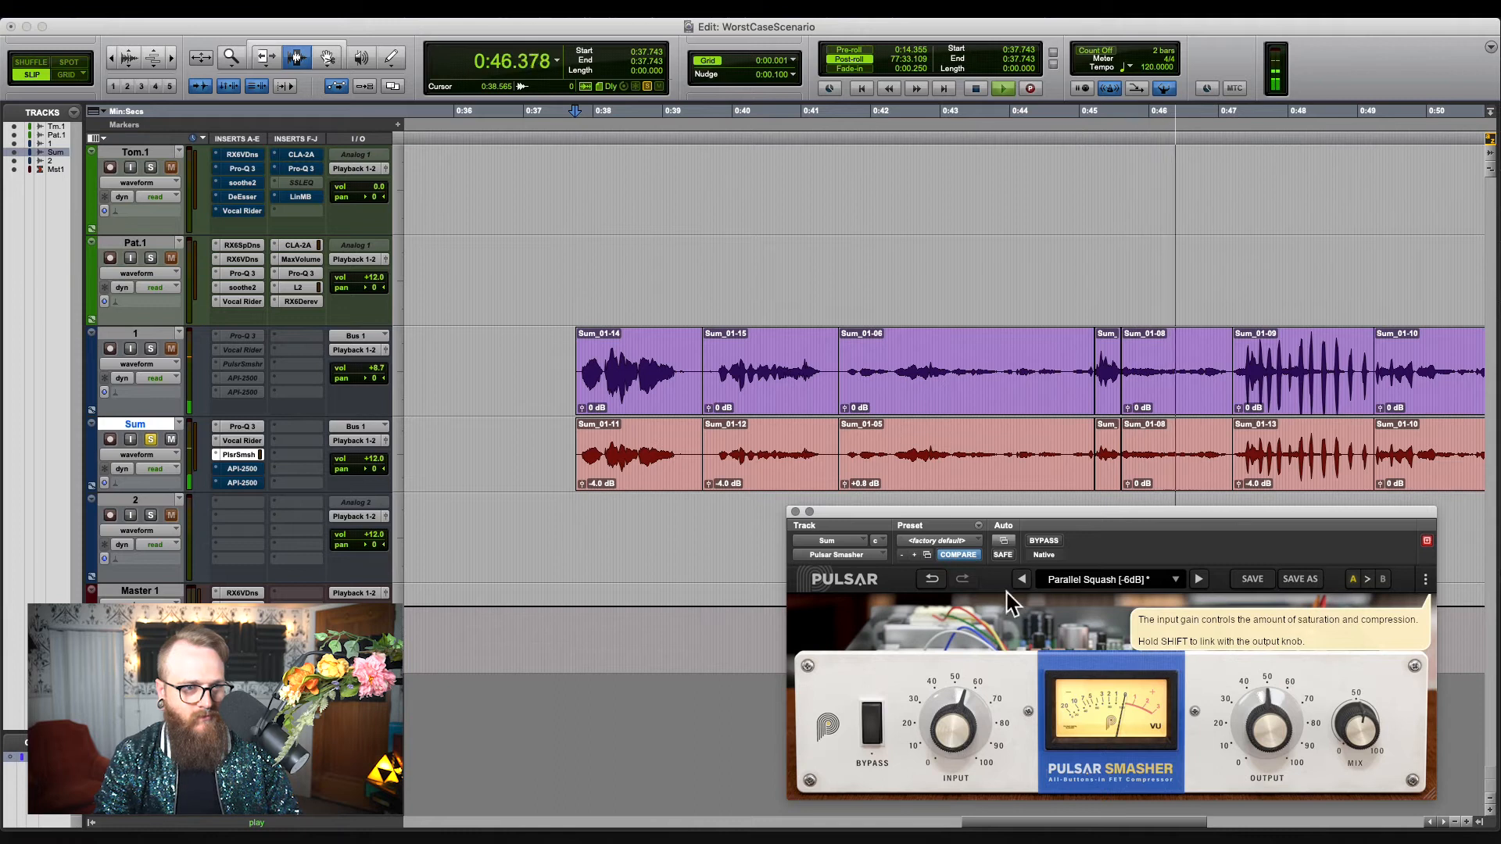
pyautogui.hscroll(-1, 998, 423)
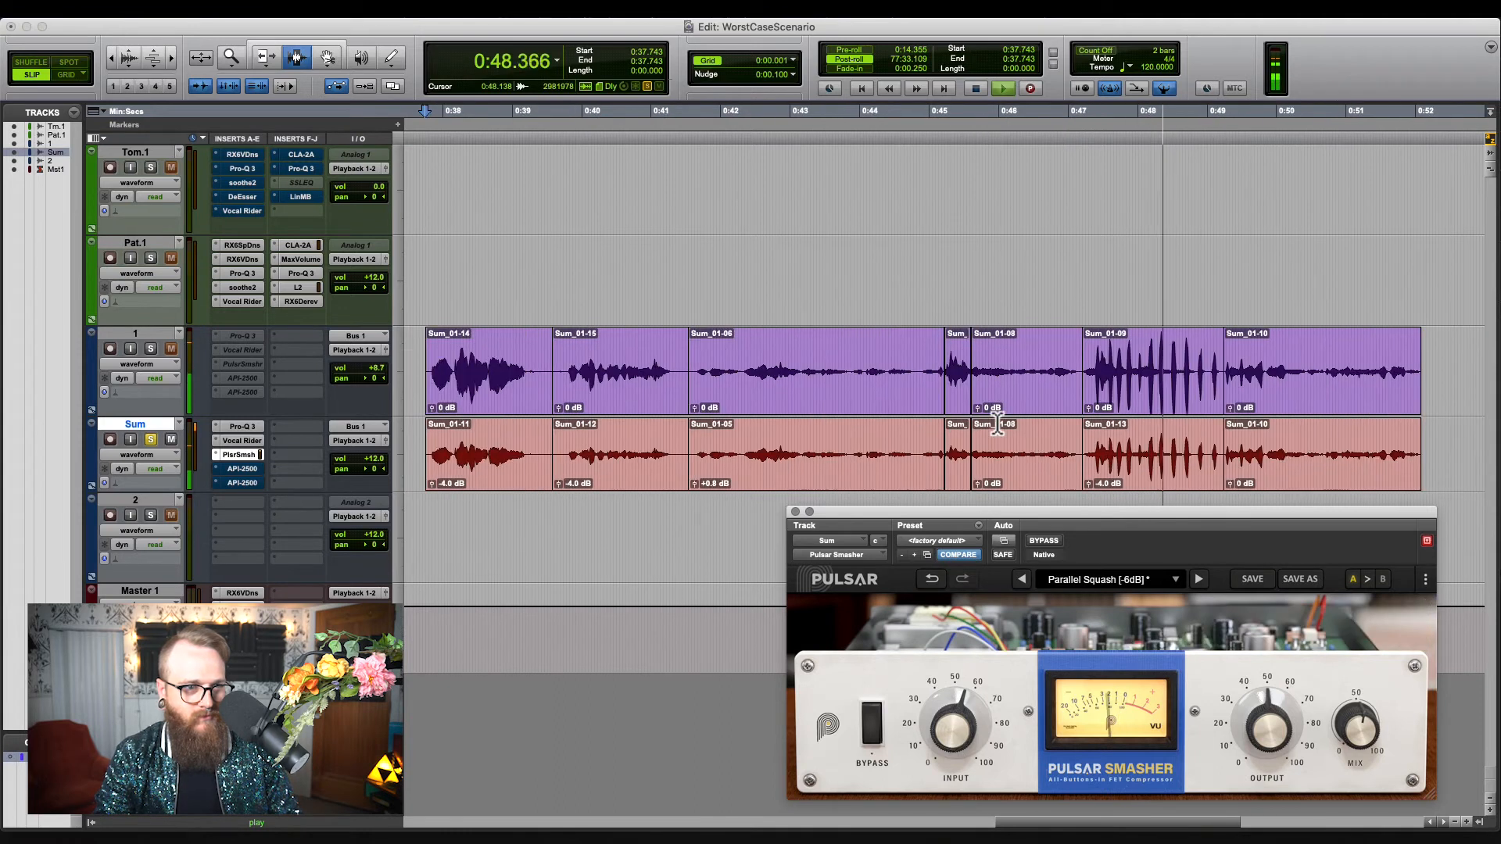
pyautogui.scroll(-1, 998, 423)
pyautogui.hscroll(-1, 997, 423)
pyautogui.press('space')
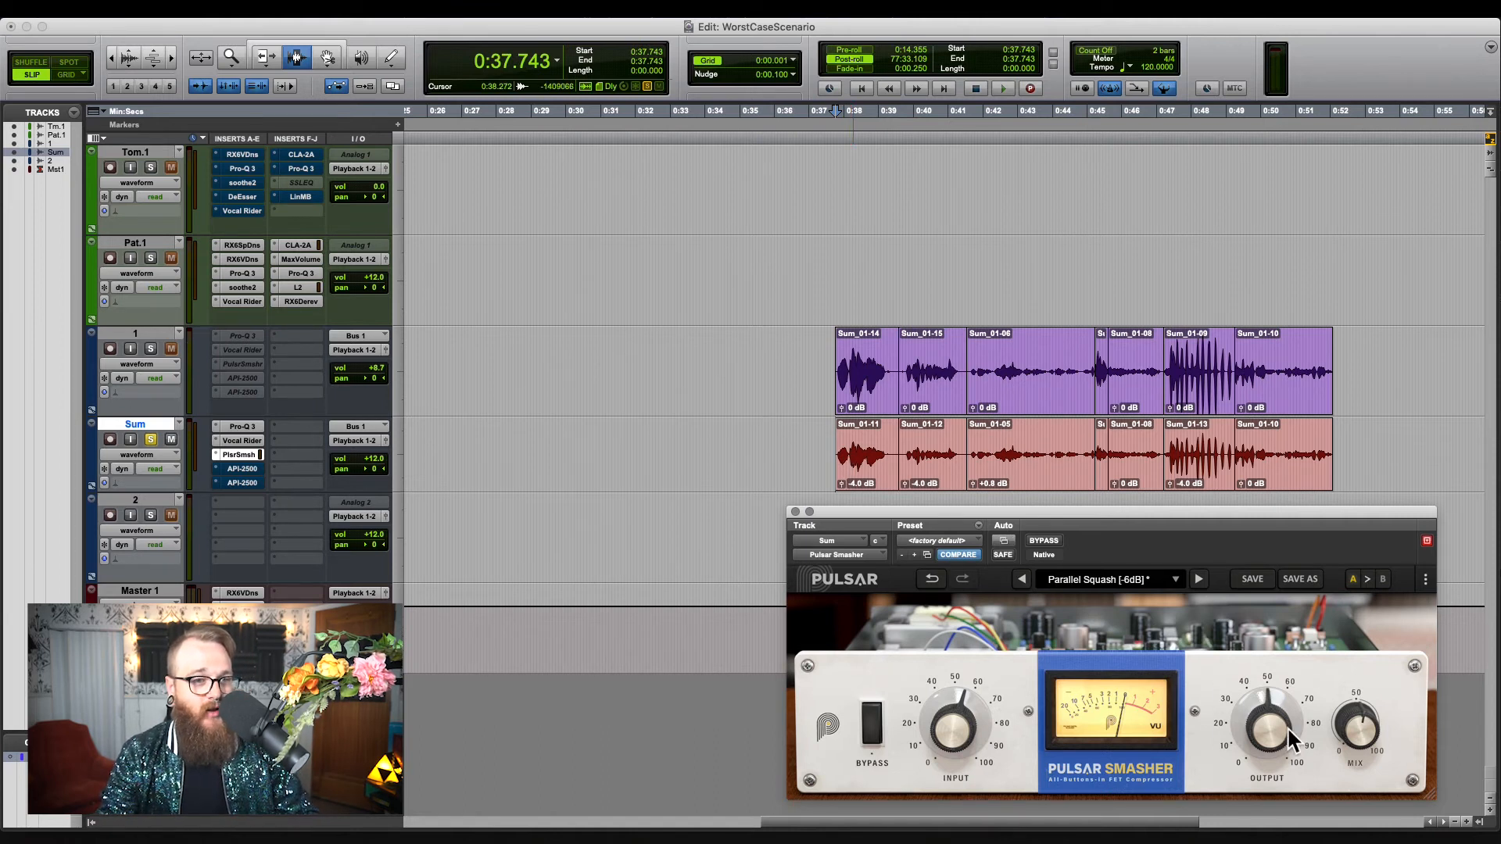
pyautogui.moveTo(1288, 734)
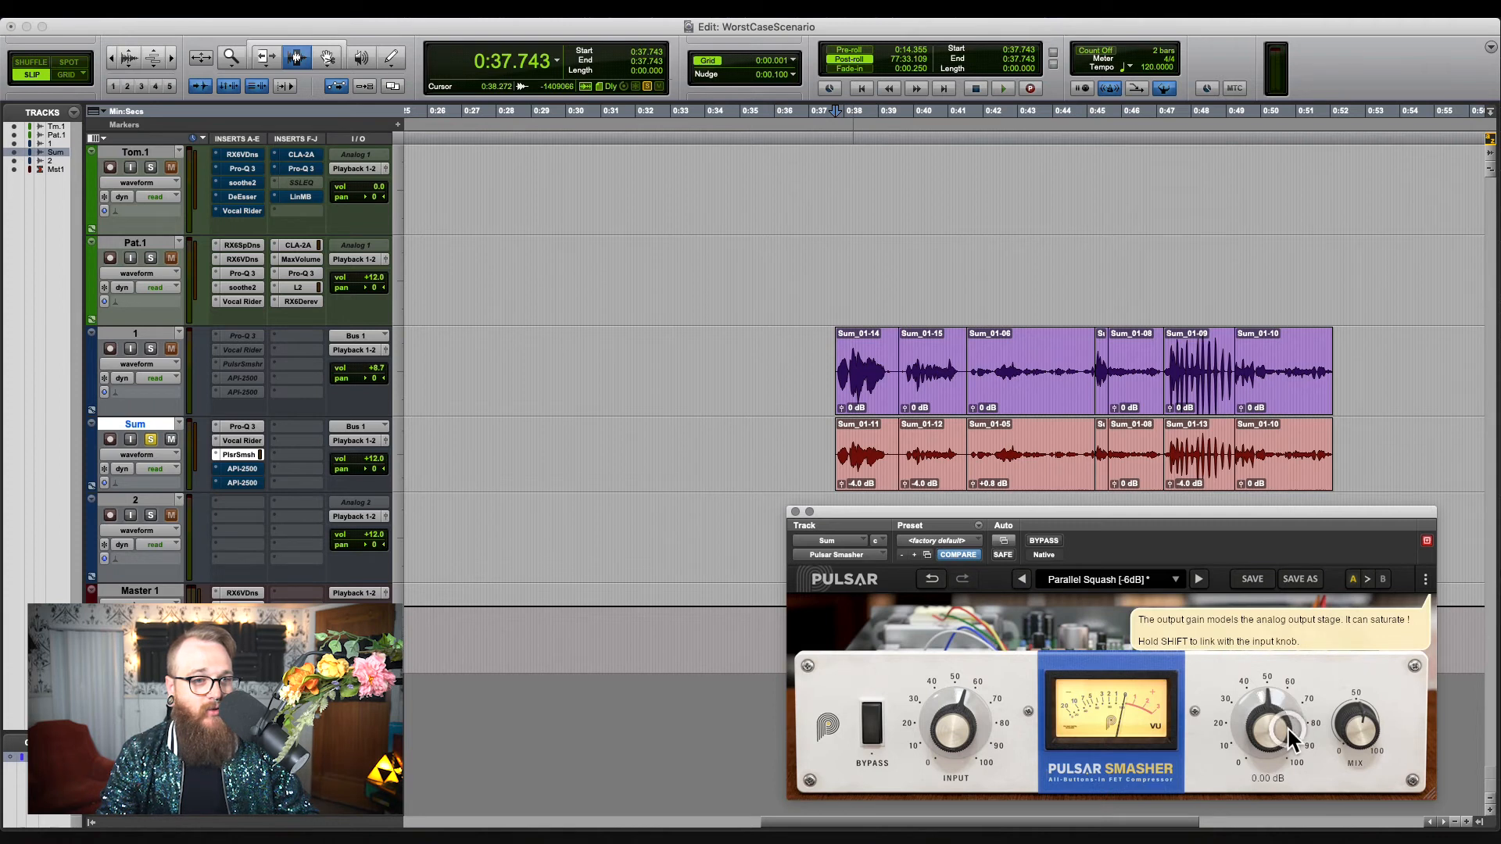
# - Open the first API-2500 on the Sum track, place its window just below the clips, and set the cursor at the first Sum clip's start
pyautogui.click(237, 468)
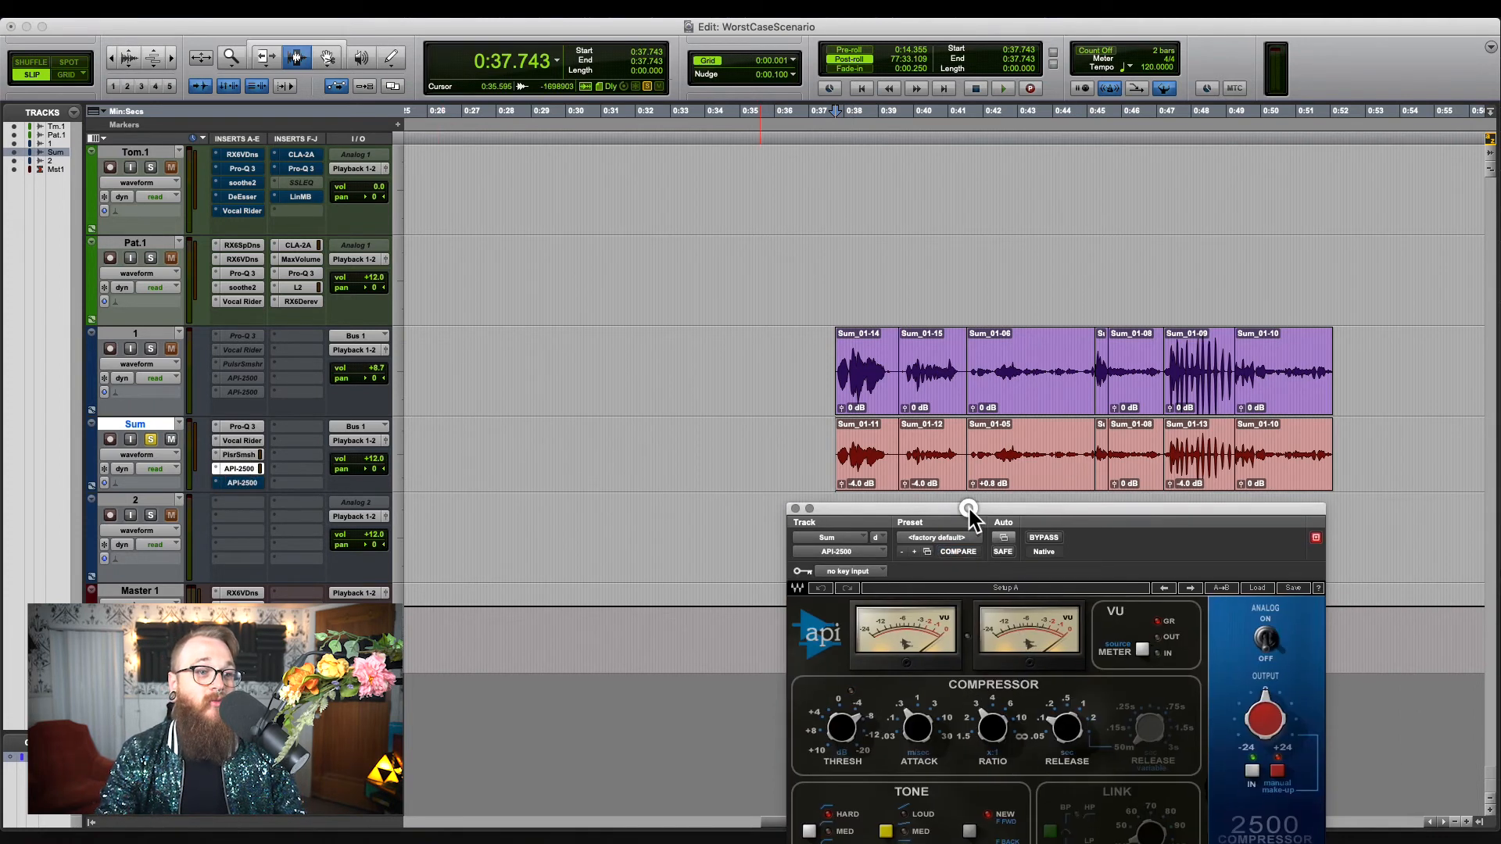
pyautogui.moveTo(969, 510); pyautogui.dragTo(972, 500)
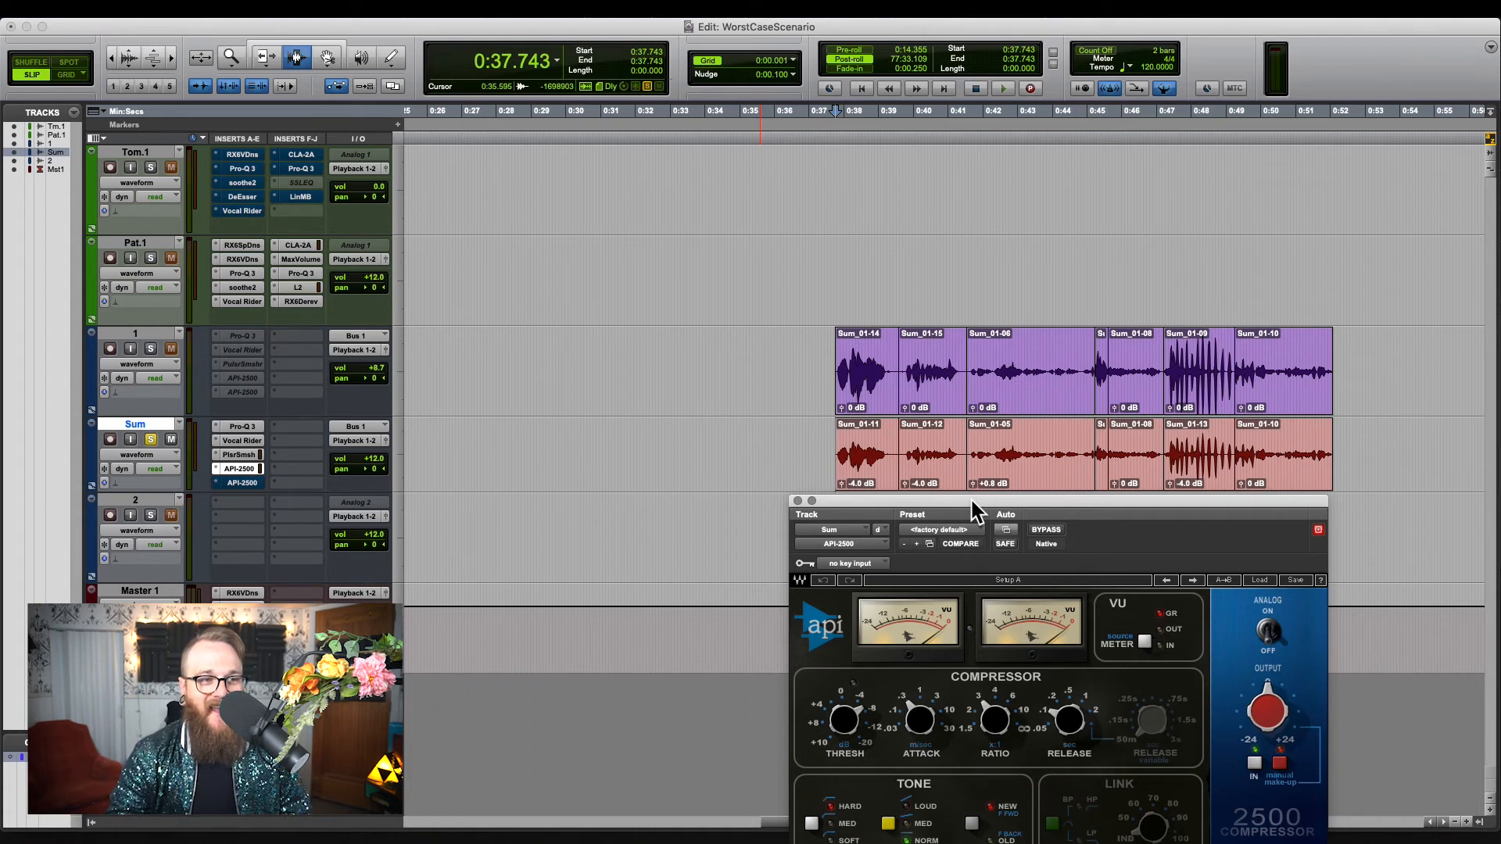
pyautogui.click(834, 460)
pyautogui.moveTo(908, 499); pyautogui.dragTo(913, 496)
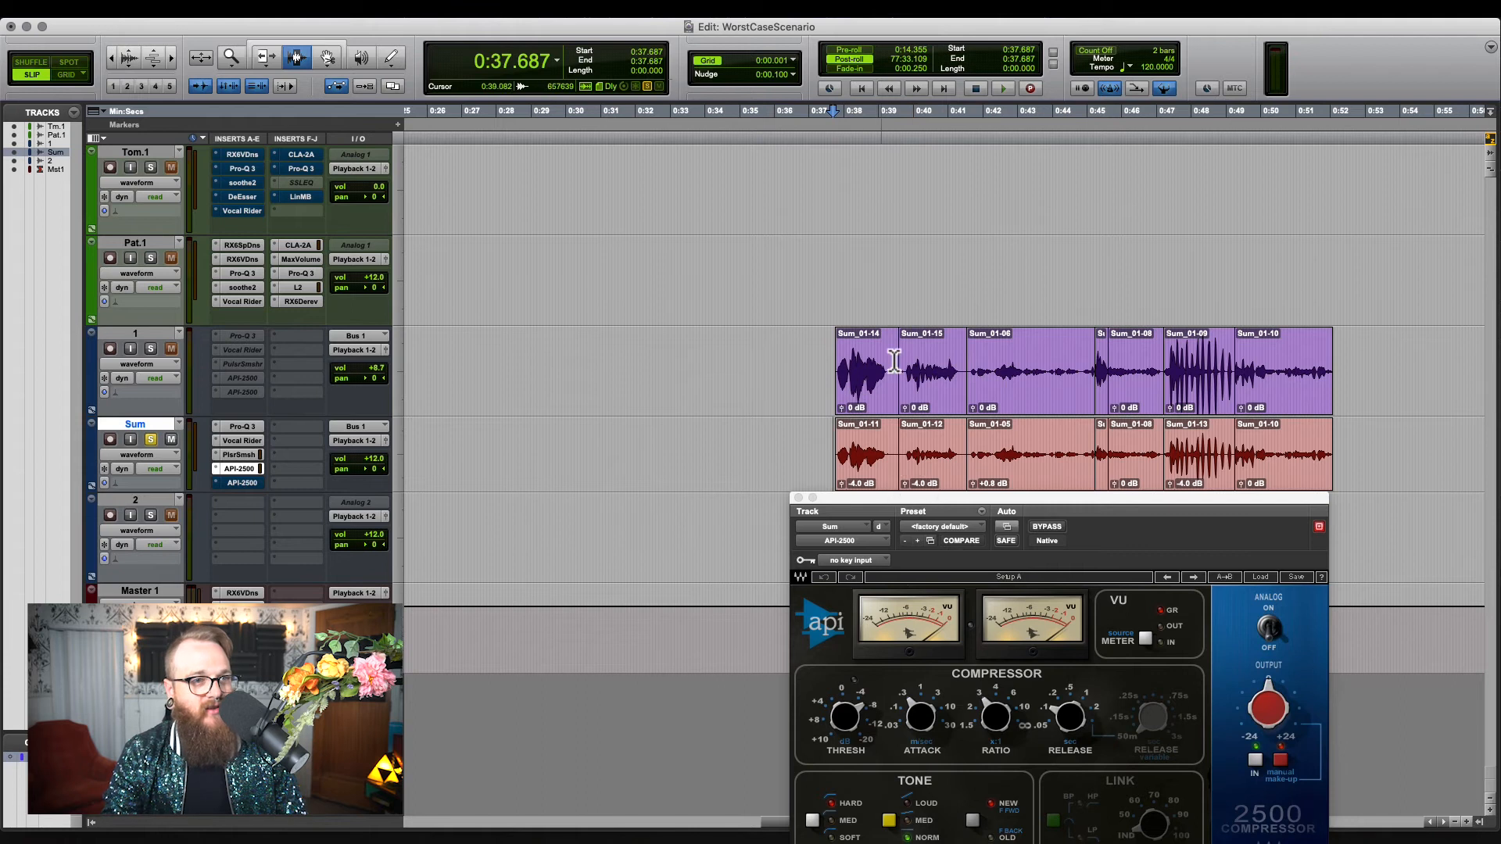
# - Audition the Sum clips while watching the first API-2500, stop, and open the second API-2500 on the Sum track just below the clips
pyautogui.press('space')
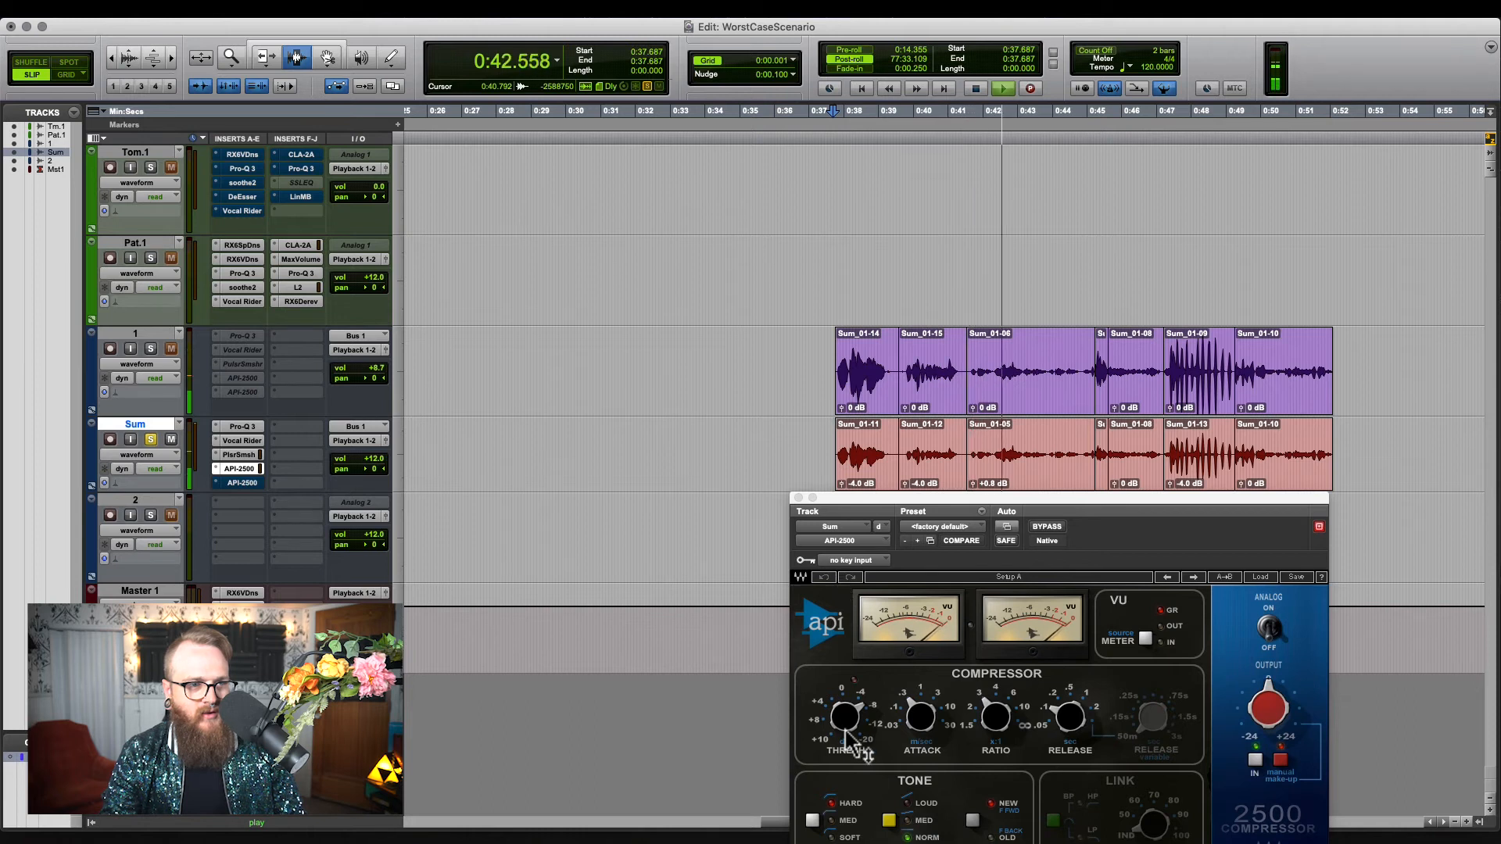
pyautogui.press('space')
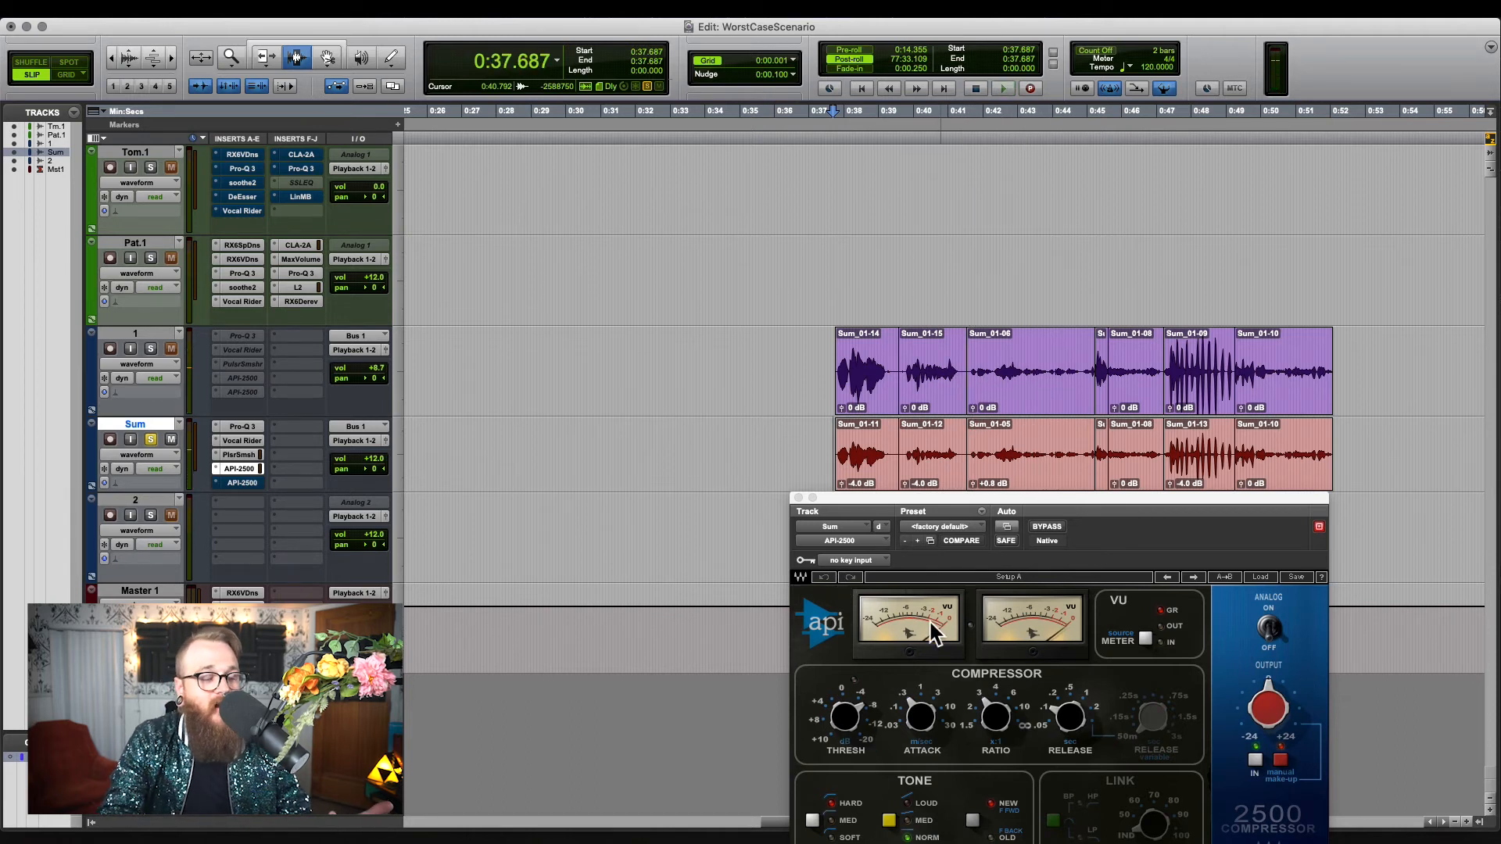
pyautogui.click(247, 481)
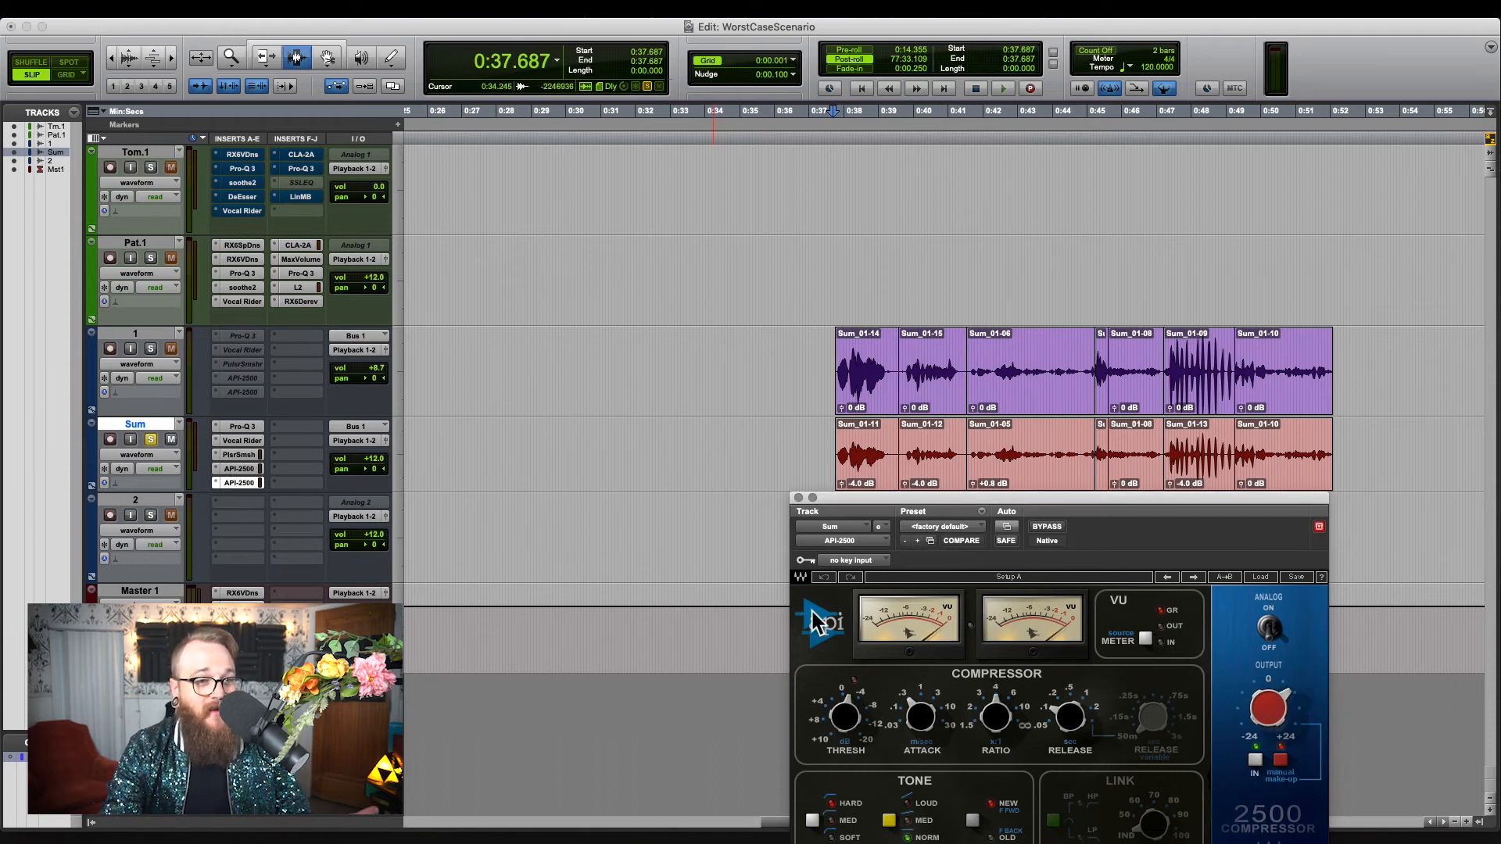
pyautogui.click(834, 467)
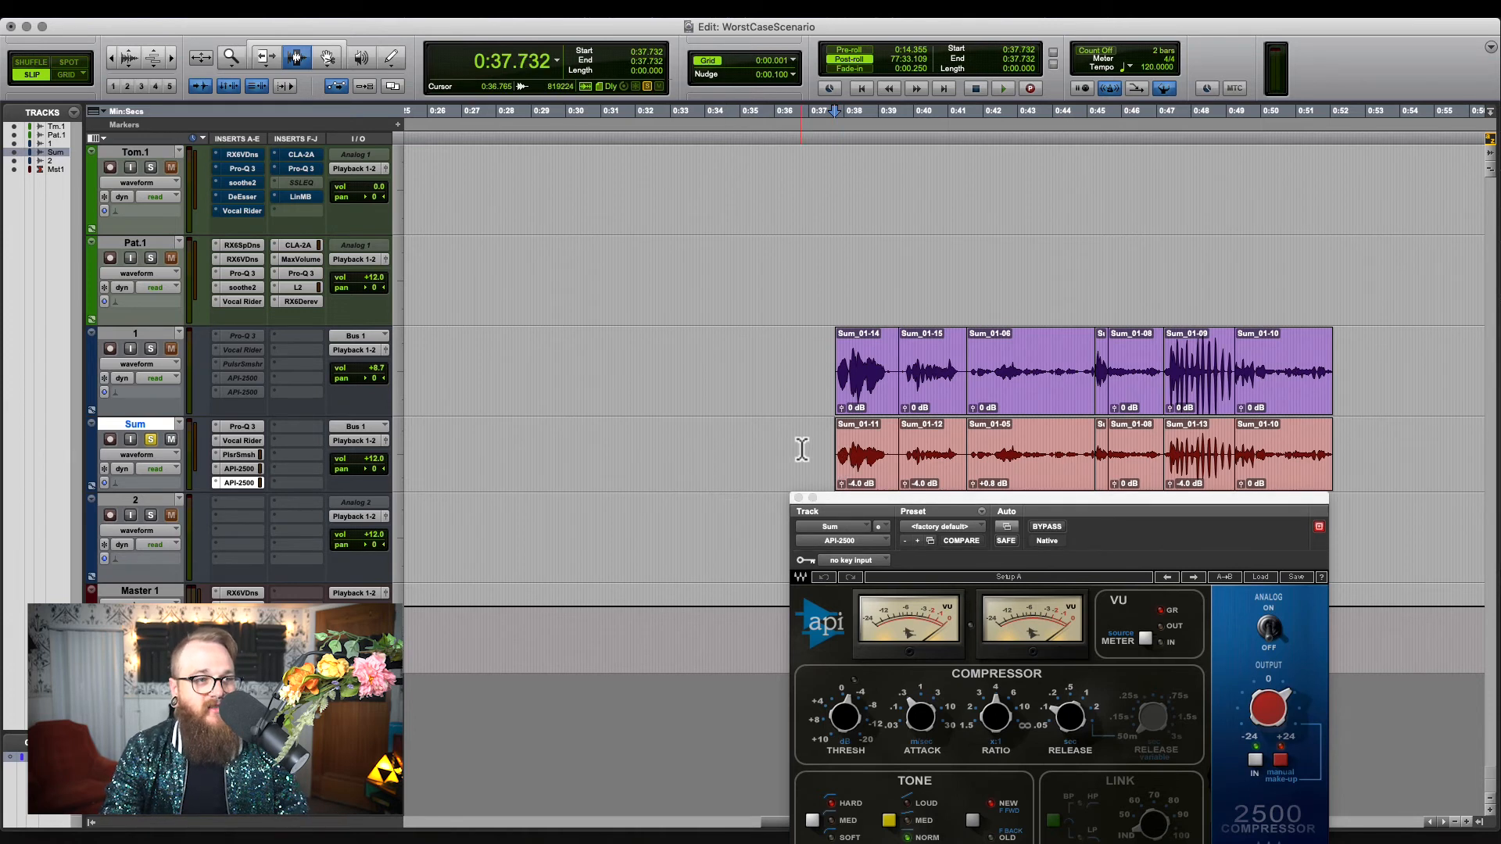
pyautogui.moveTo(945, 497); pyautogui.dragTo(948, 497)
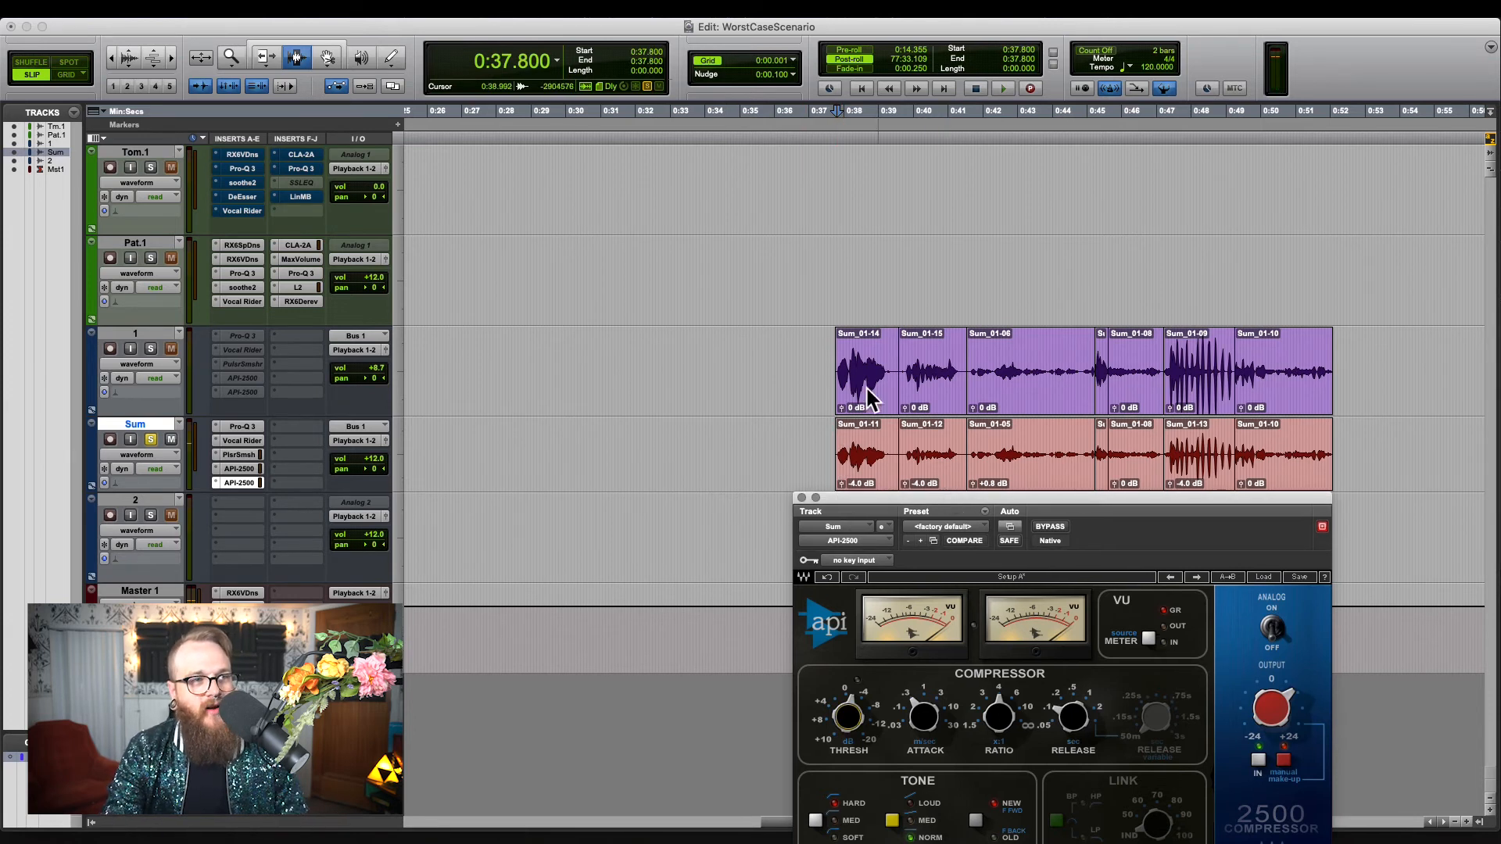
# - Play the unprocessed clips on track 1 from the start of the first clip for comparison, and stop playback
pyautogui.click(820, 403)
pyautogui.click(833, 387)
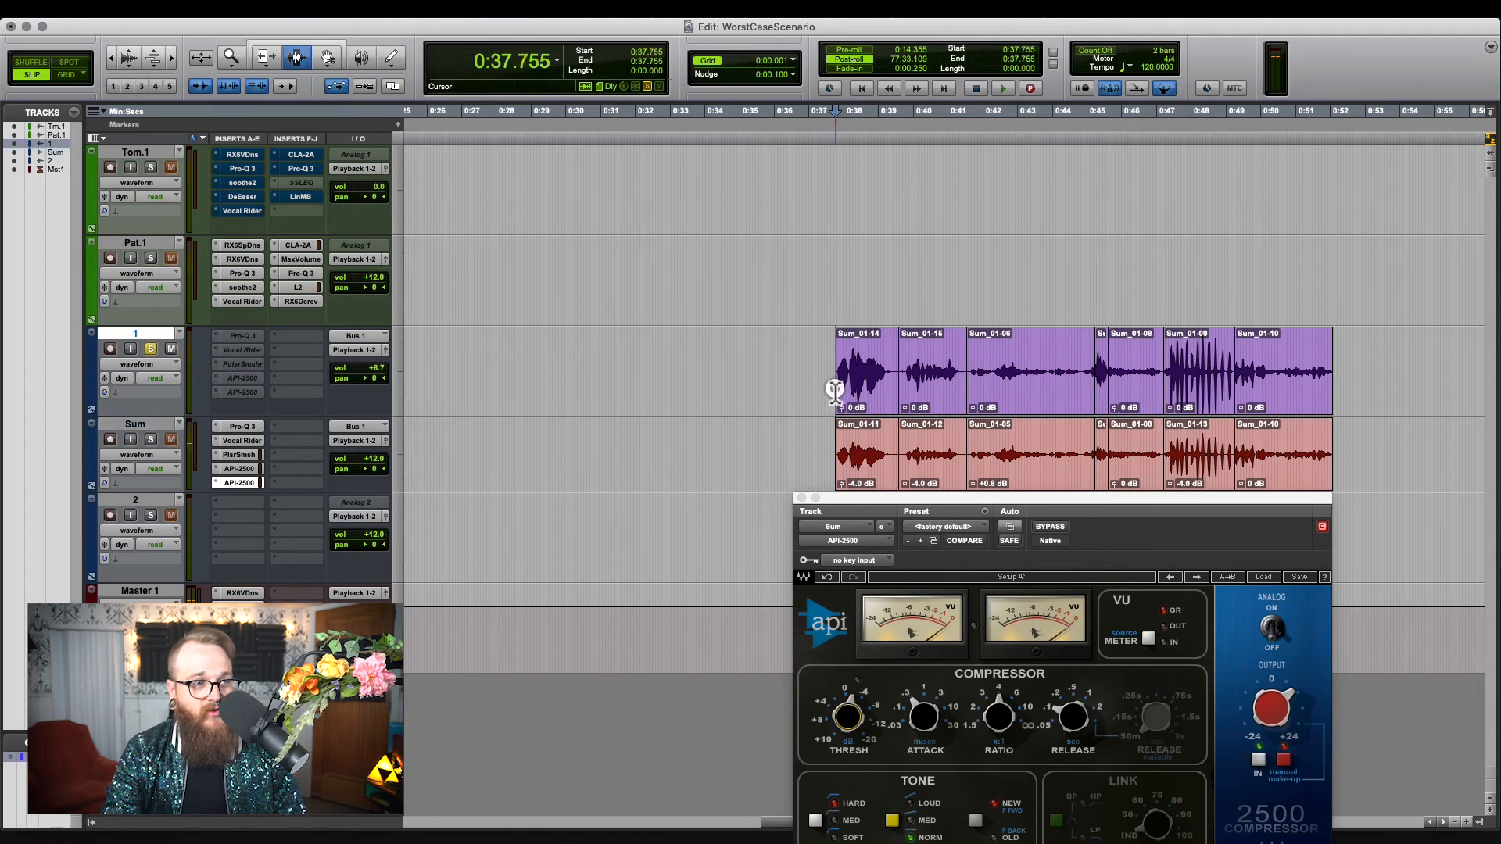
pyautogui.press('space')
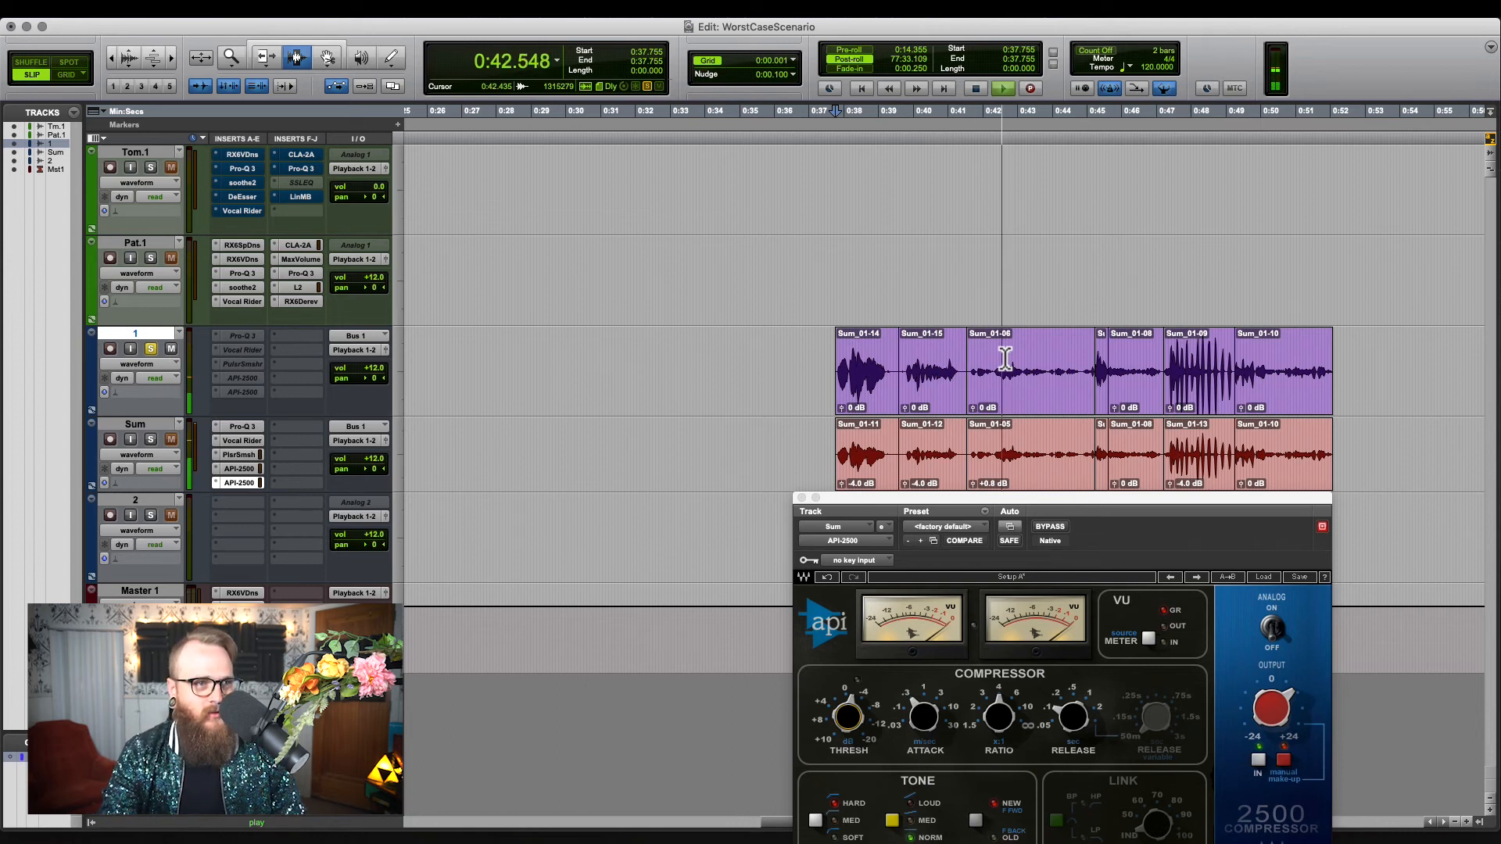
pyautogui.press('space')
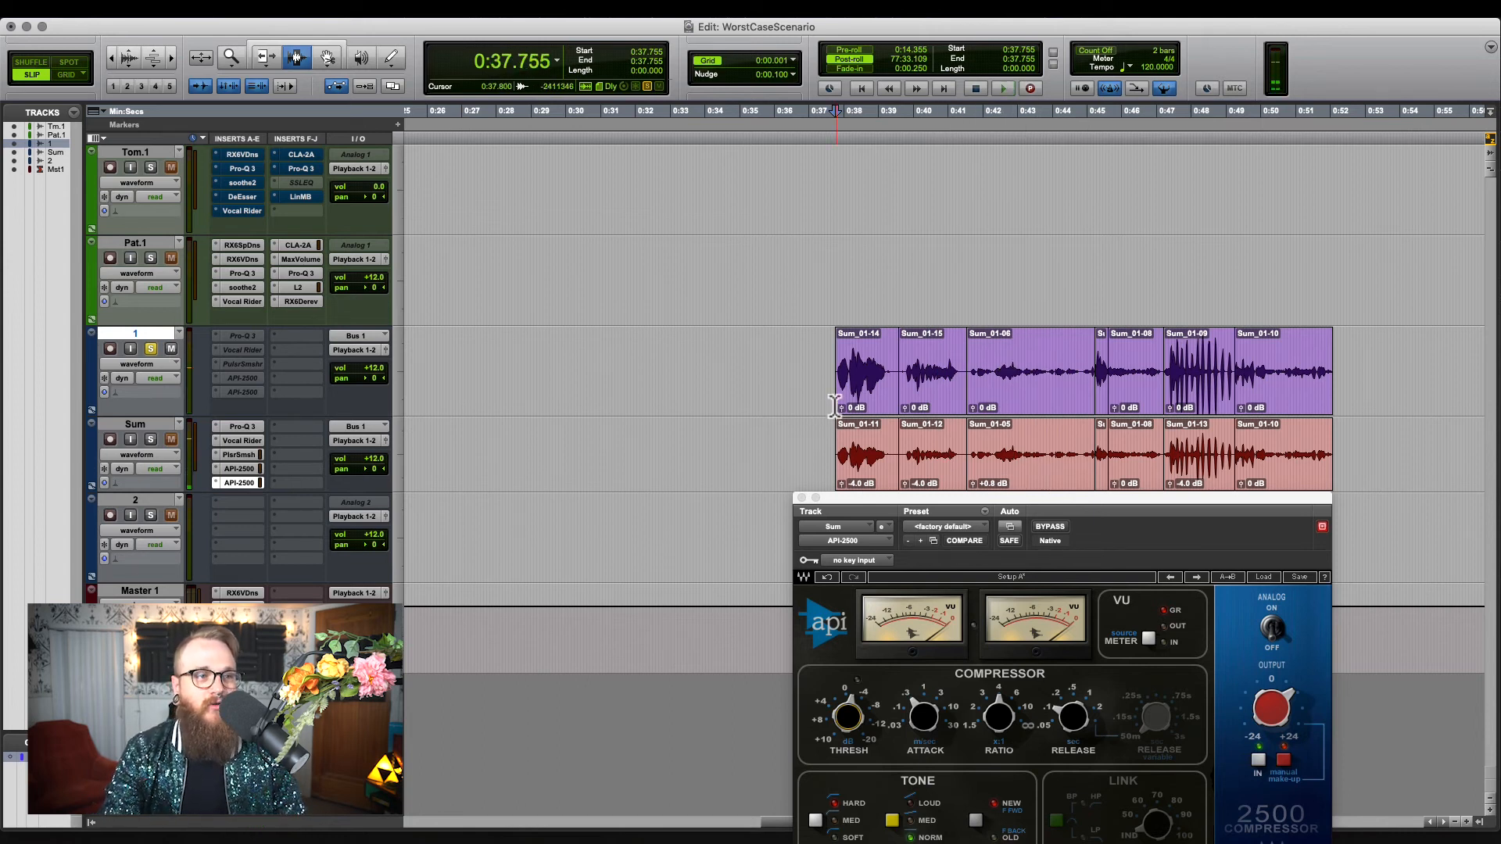
# - Play the processed Sum track from the start of its first clip through the loud section, and stop playback
pyautogui.moveTo(830, 401); pyautogui.dragTo(826, 464)
pyautogui.click(835, 440)
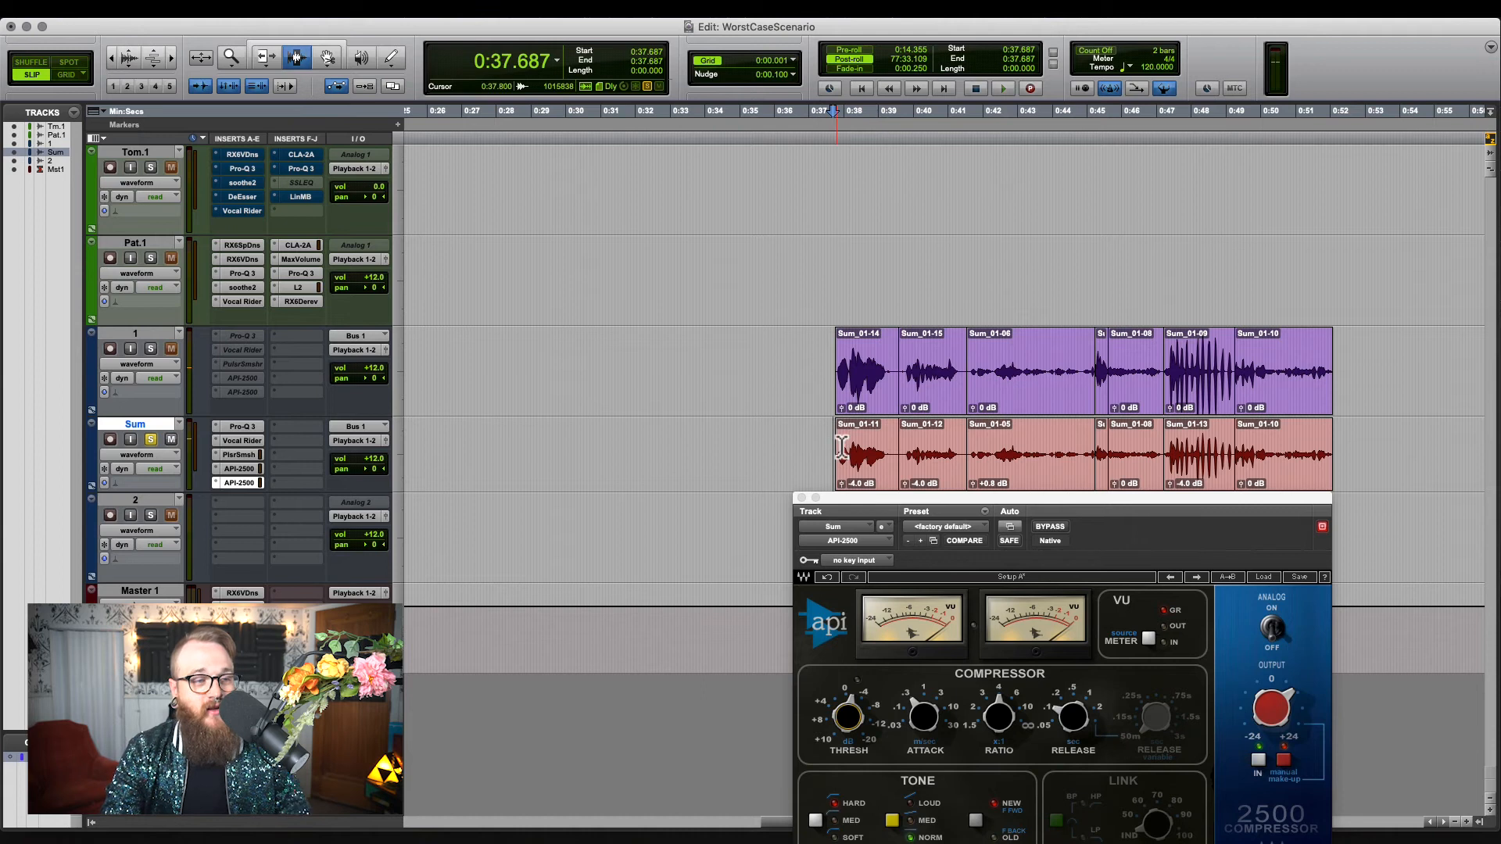
pyautogui.press('space')
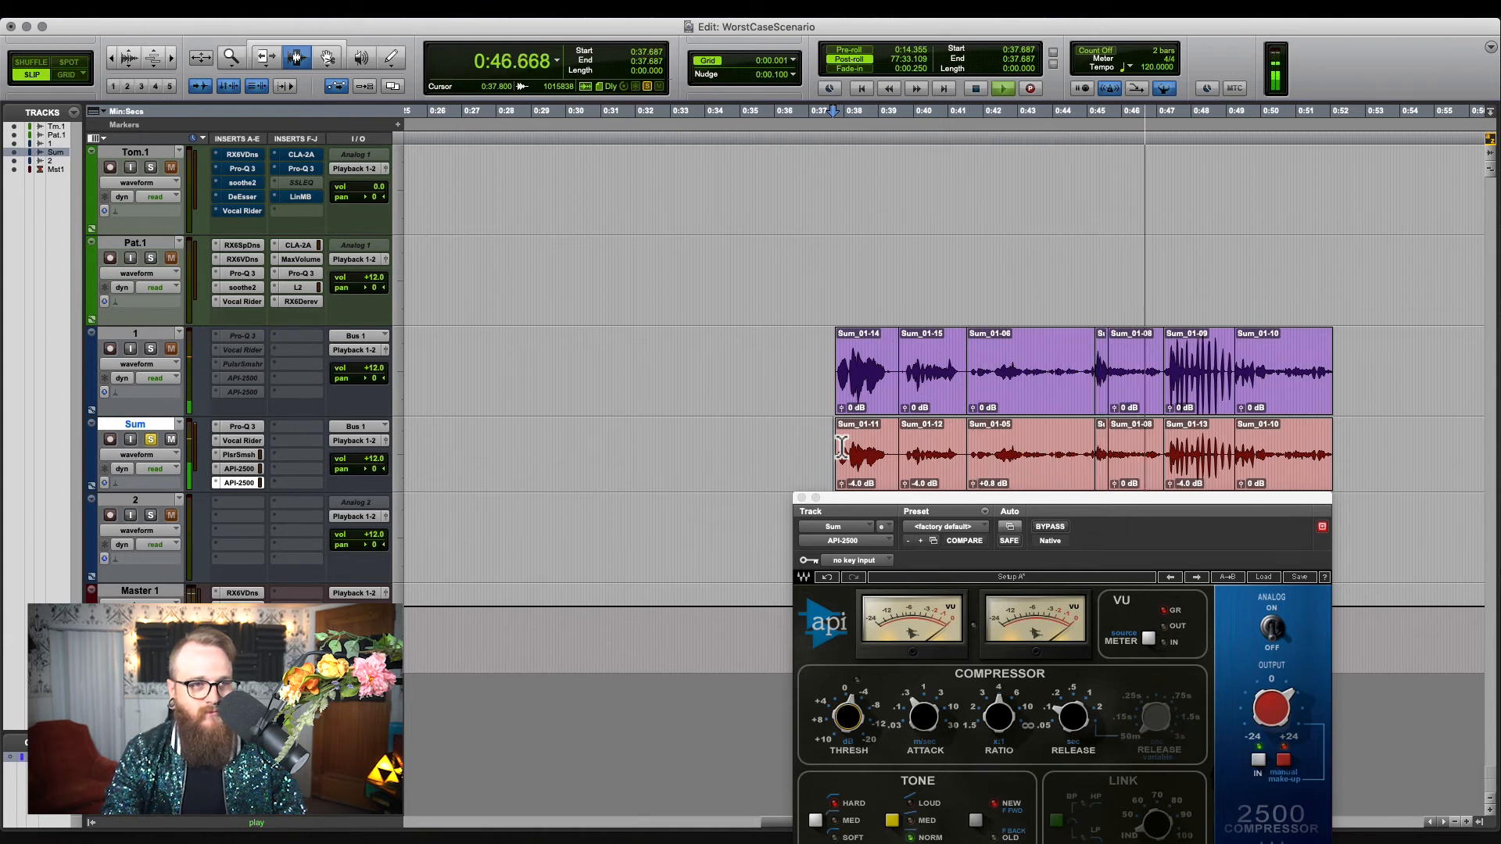
pyautogui.hscroll(3, 859, 422)
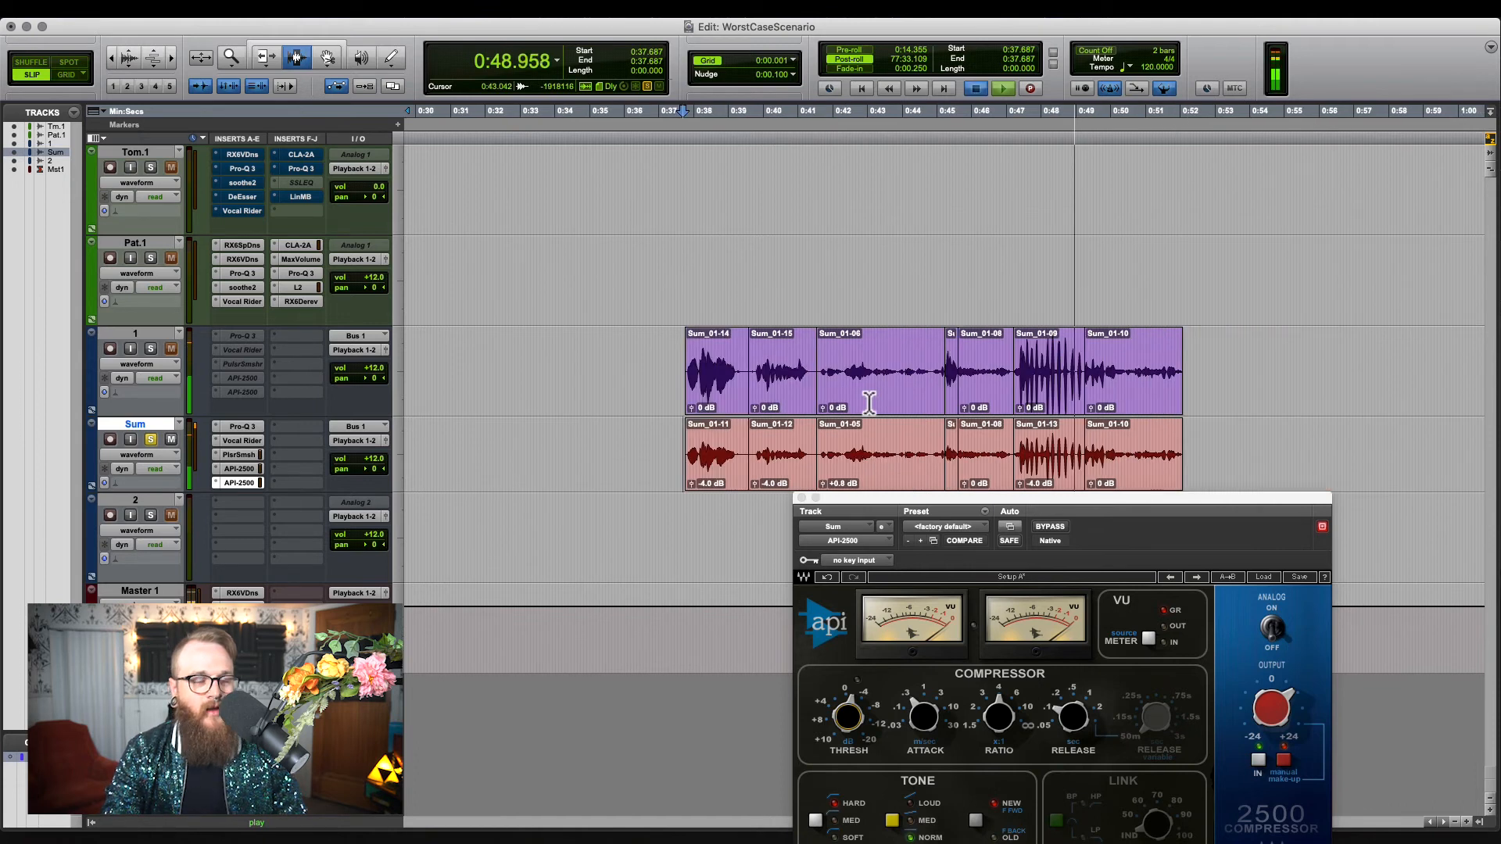
pyautogui.press('space')
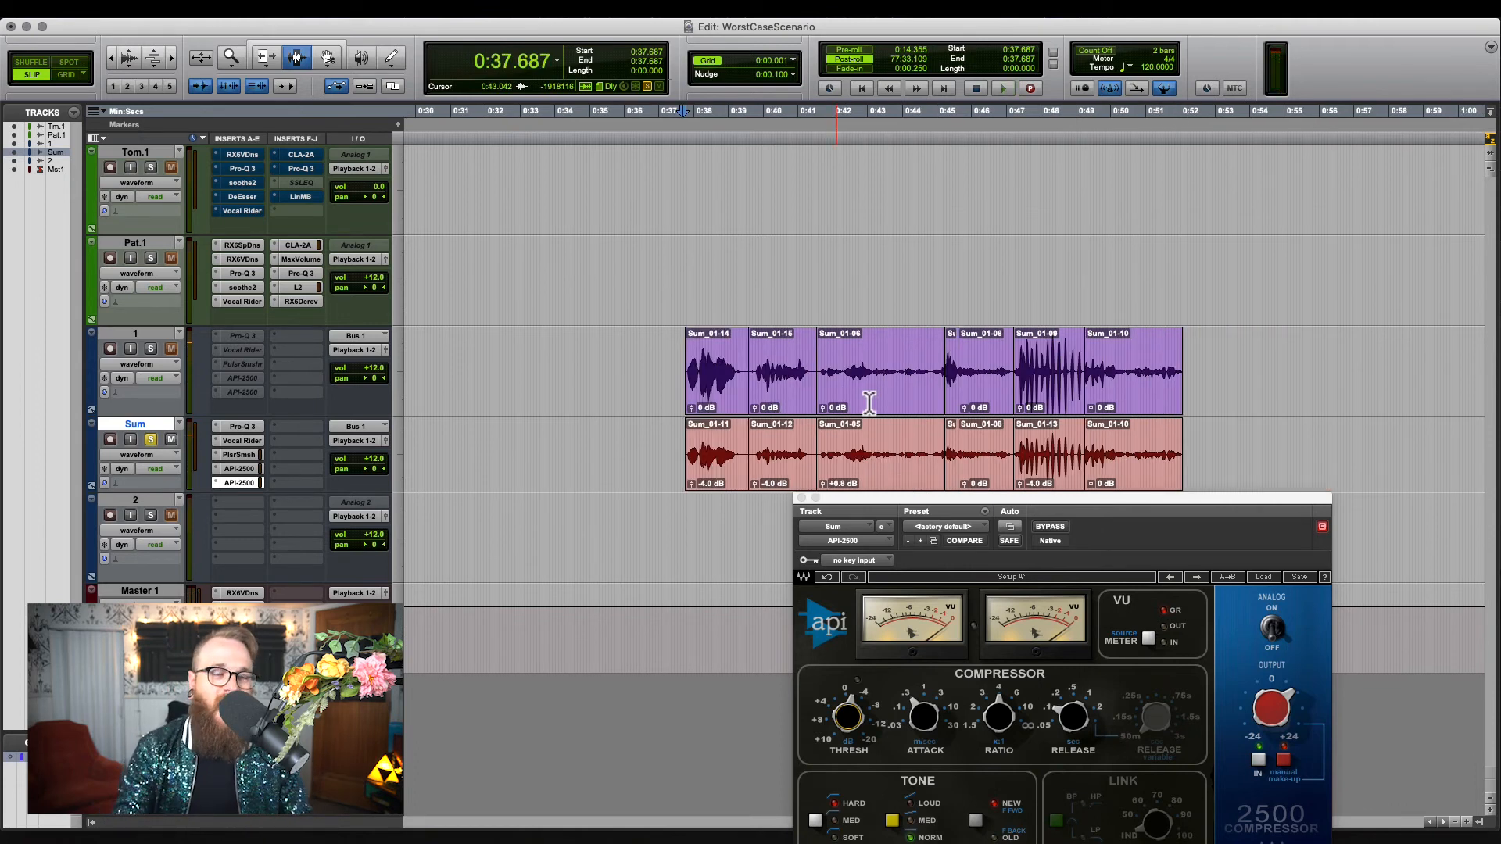